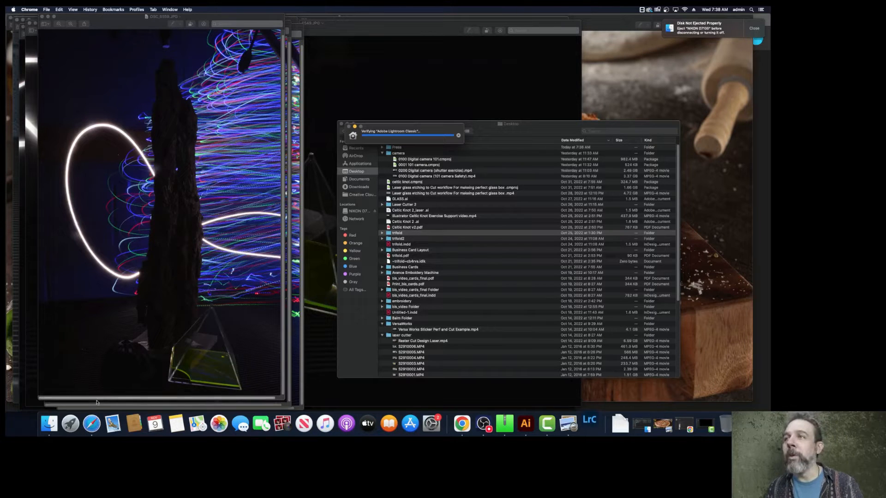
Launch Lightroom Classic from Launchpad so it opens to an empty Library catalog
left_click(70, 422)
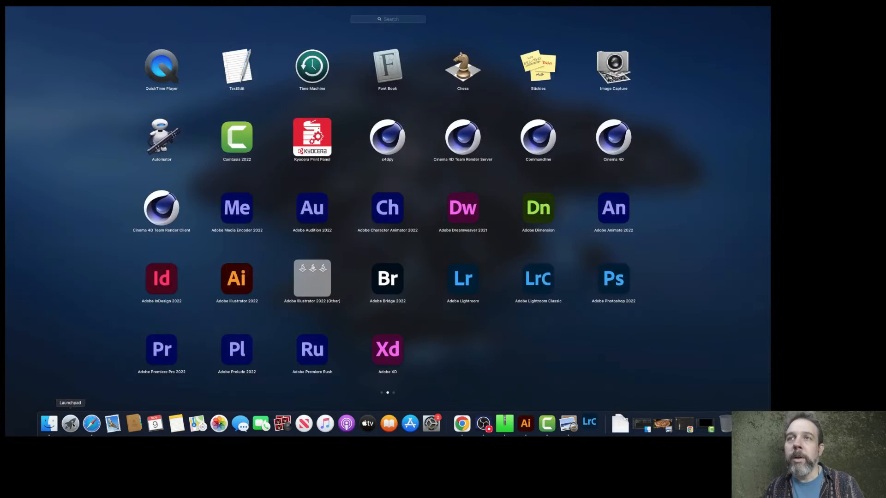
left_click(442, 359)
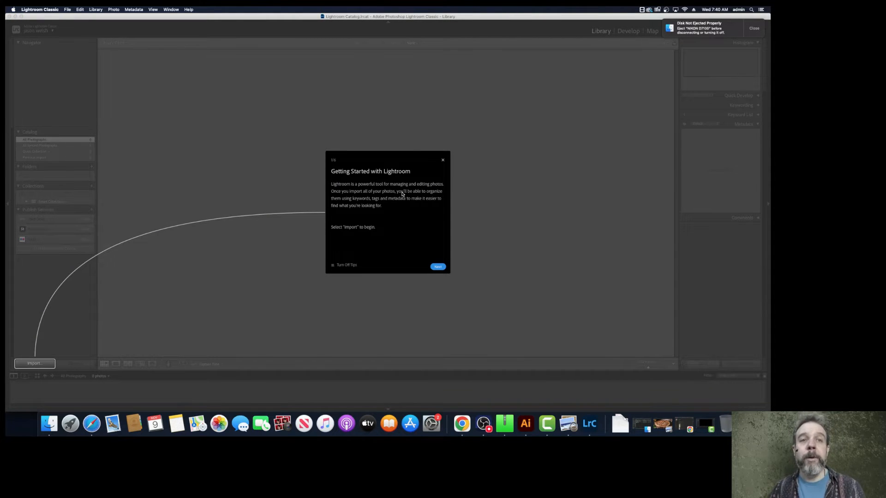
Dismiss the Getting Started tip and create a new empty catalog from the File menu
left_click(443, 159)
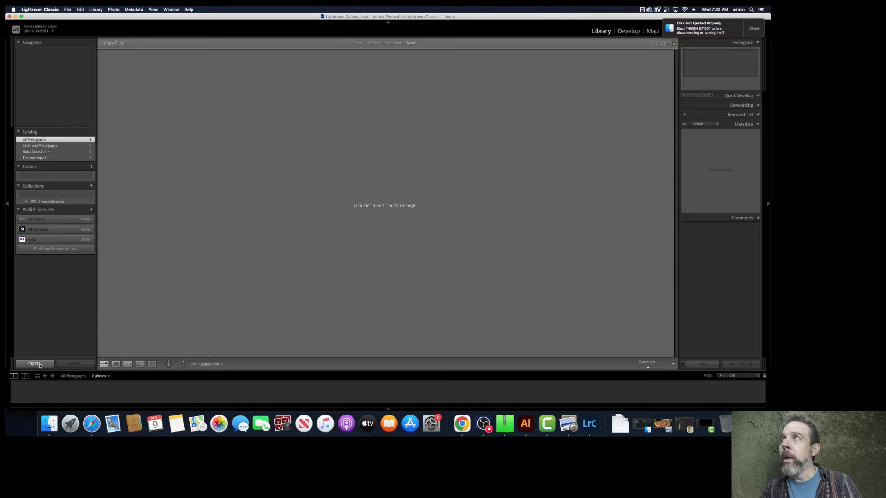
left_click(68, 10)
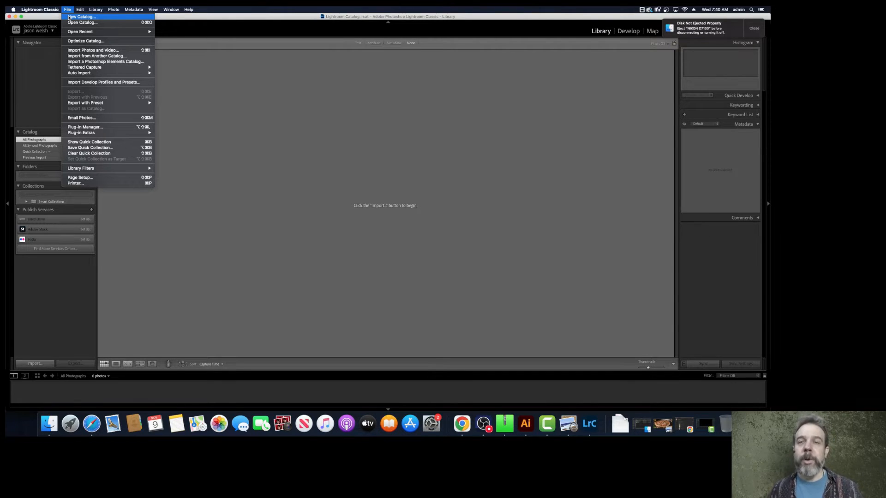
left_click(69, 17)
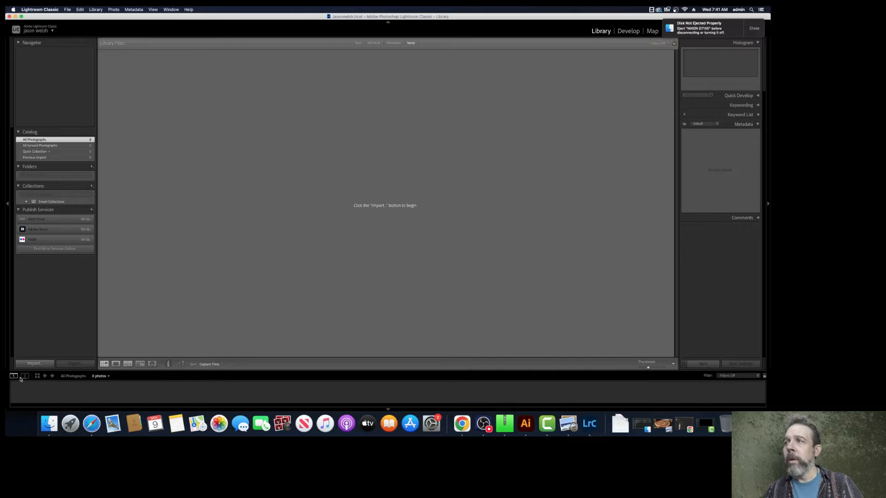
Open the Import window, allowing access to the memory card, Desktop and Downloads folders
left_click(31, 368)
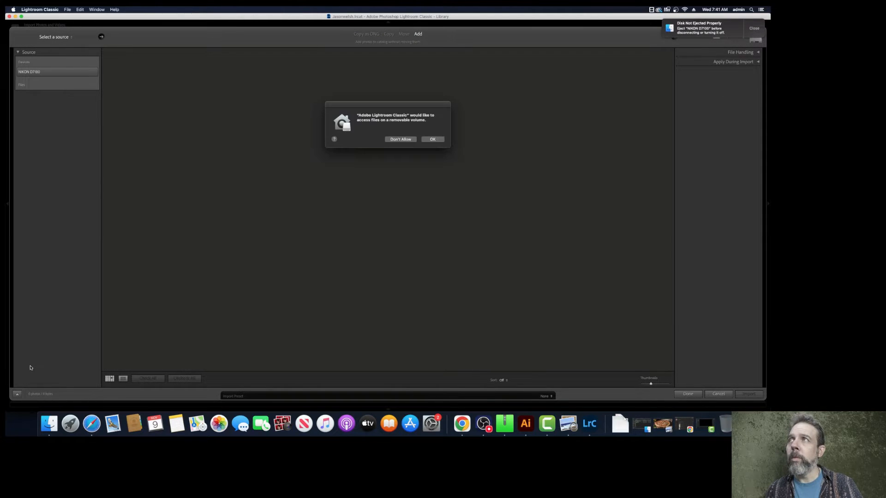
left_click(429, 139)
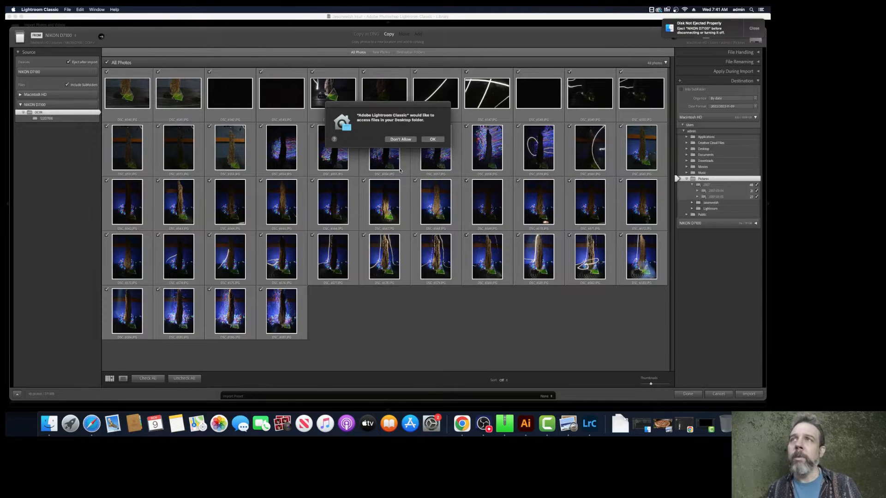
left_click(426, 138)
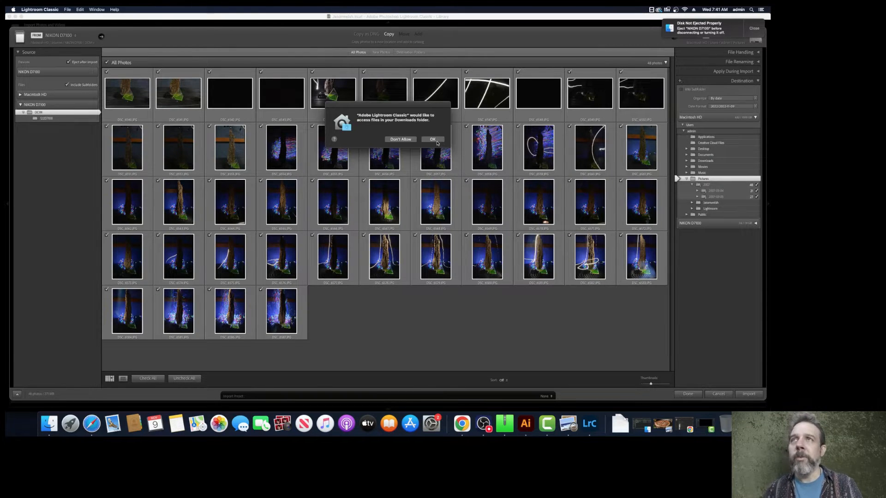
left_click(436, 140)
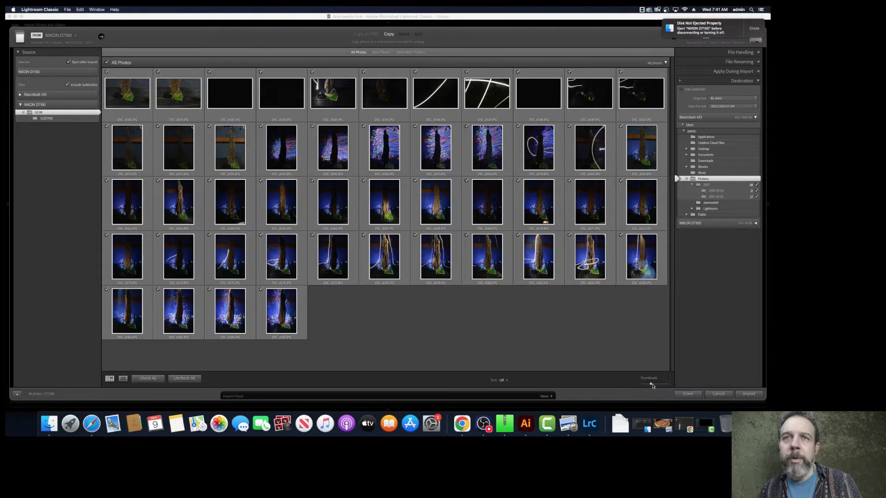
Enlarge the import thumbnails and uncheck every photo
left_click_drag(652, 386, 665, 388)
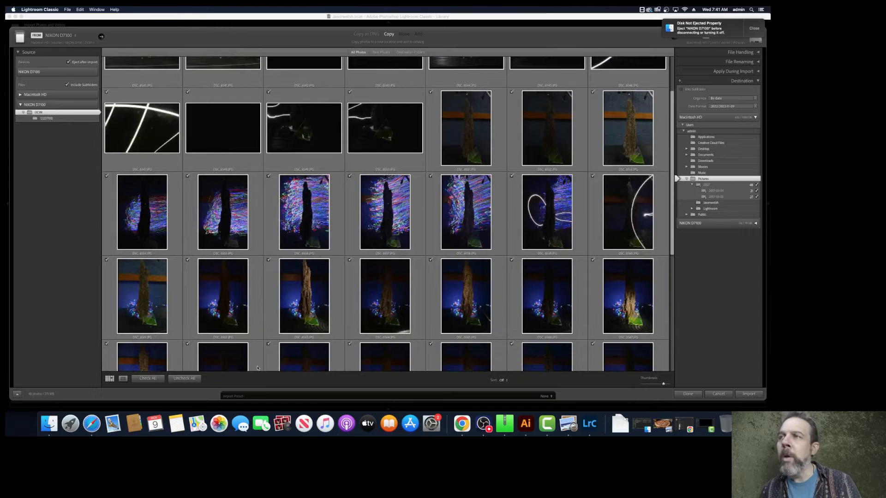
left_click(185, 379)
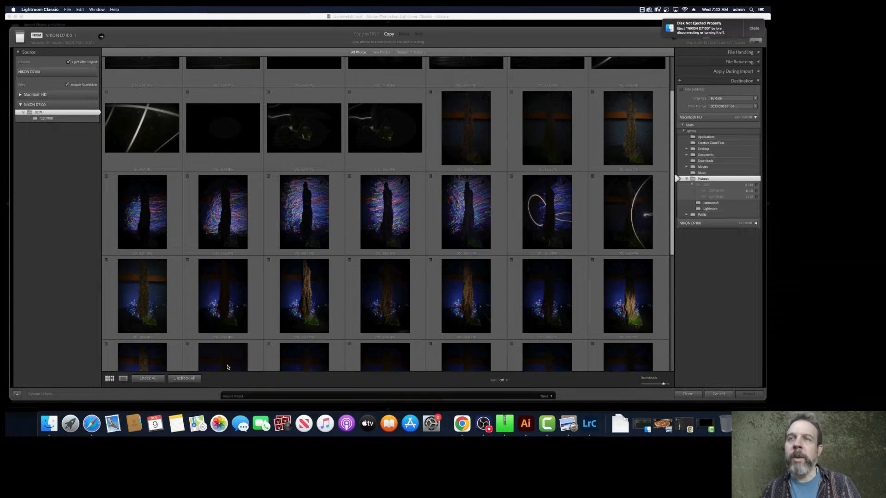
key("F2")
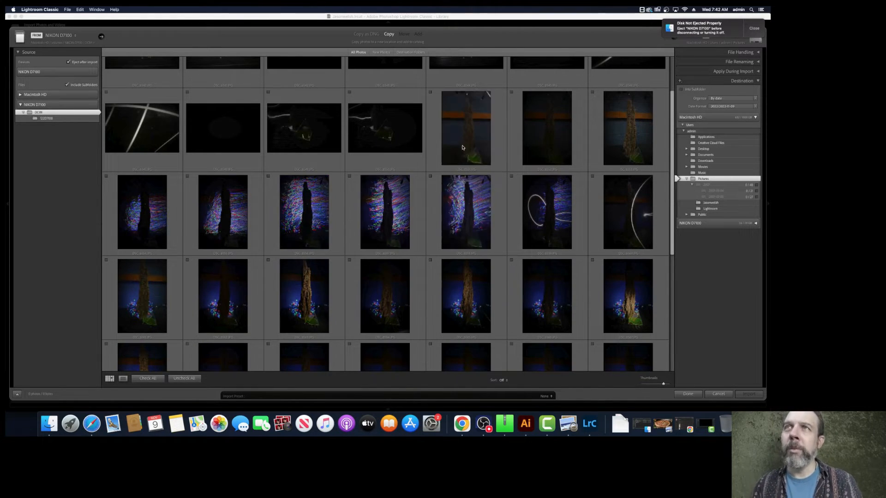
Check DSC_6551, 6553, 6560, 6563, 6565, 6567, 6568 and 6570 for import
left_click(440, 128)
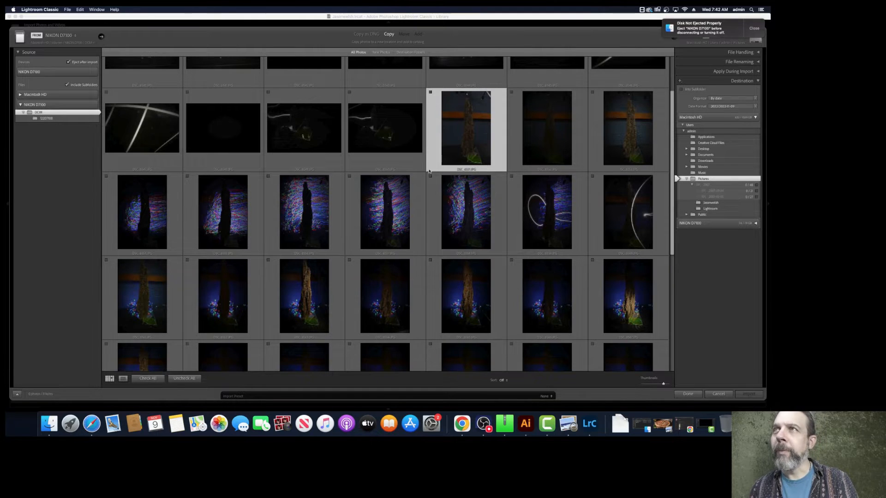
scroll(429, 172, "down", 1)
scroll(429, 173, "up", 3)
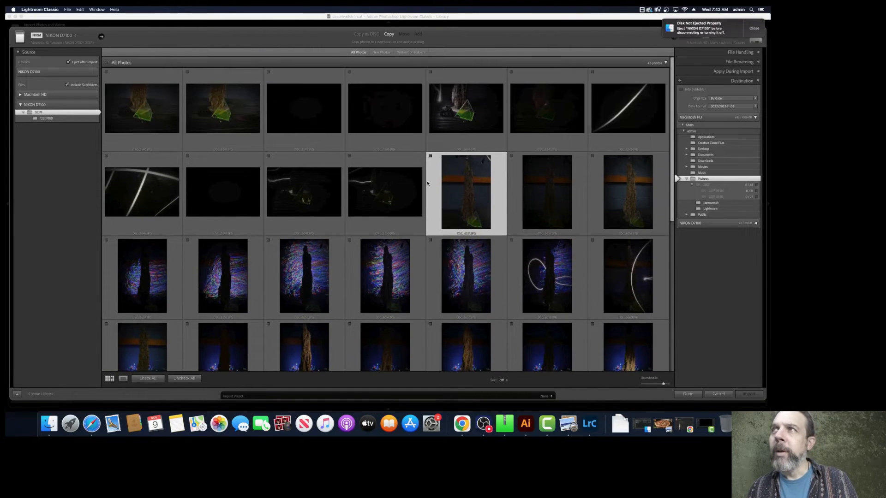
left_click(431, 155)
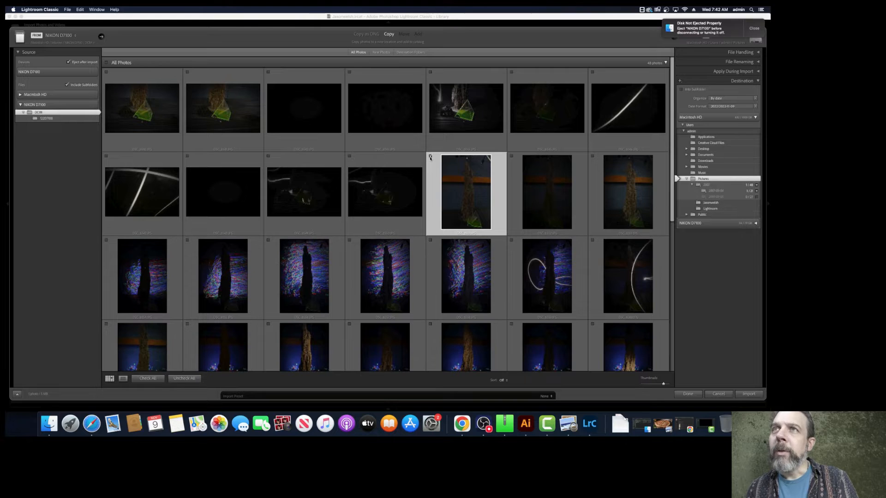
left_click(592, 156)
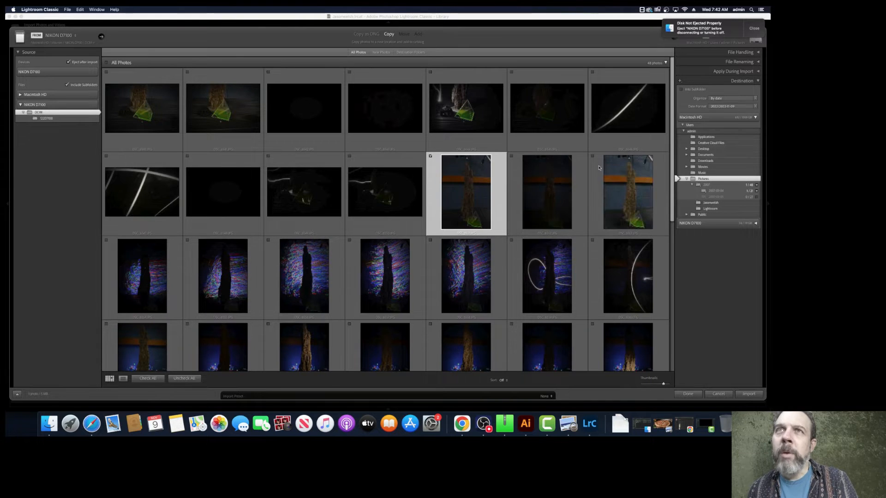
scroll(548, 211, "down", 2)
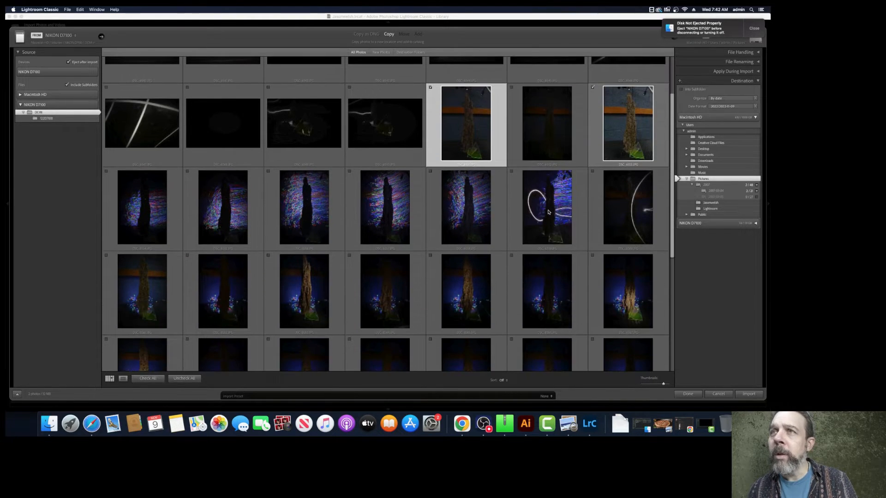
left_click(430, 255)
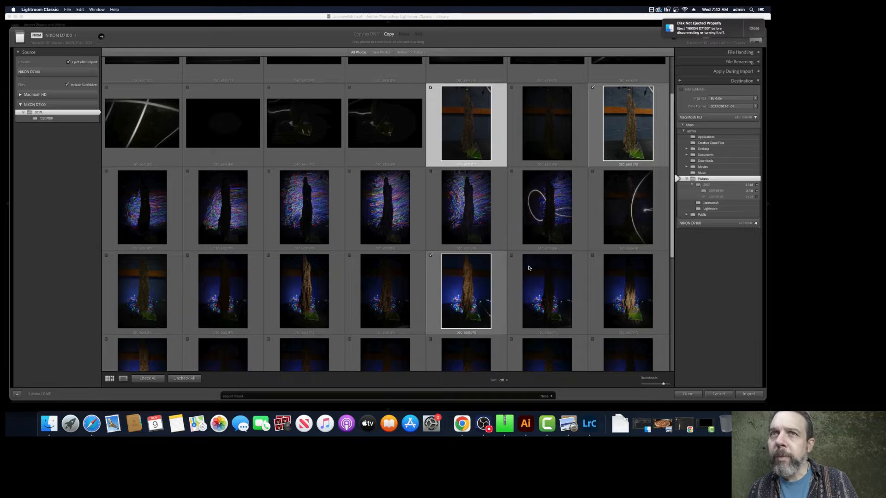
left_click(592, 255)
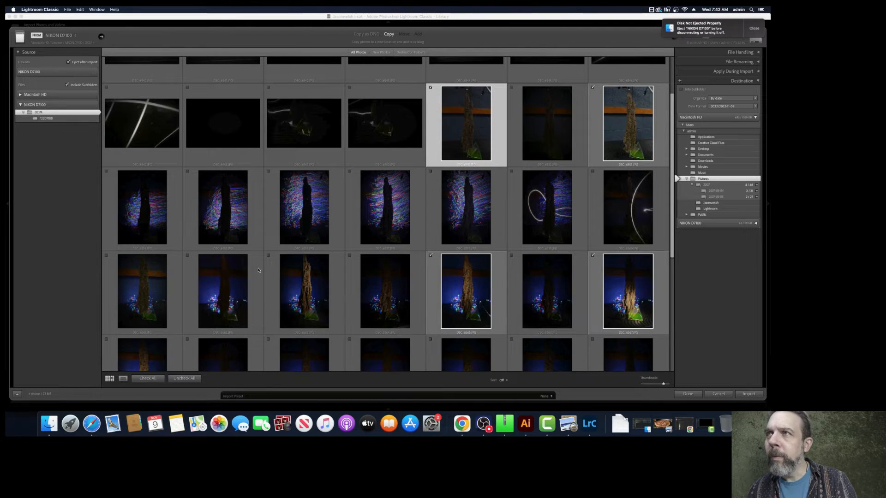
left_click(268, 255)
left_click(107, 256)
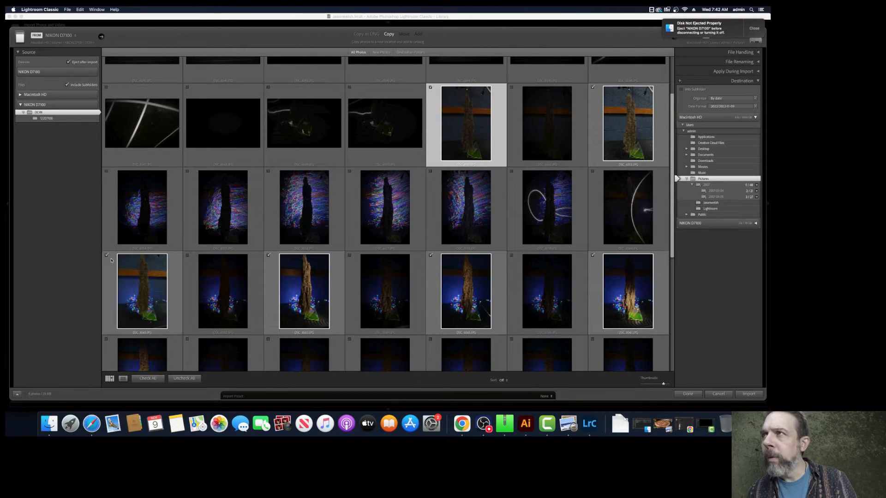
scroll(109, 259, "down", 2)
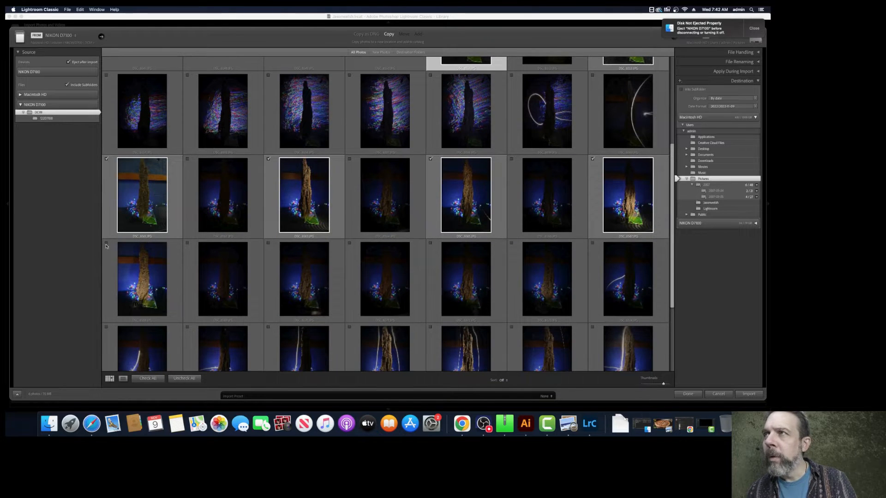
left_click(107, 243)
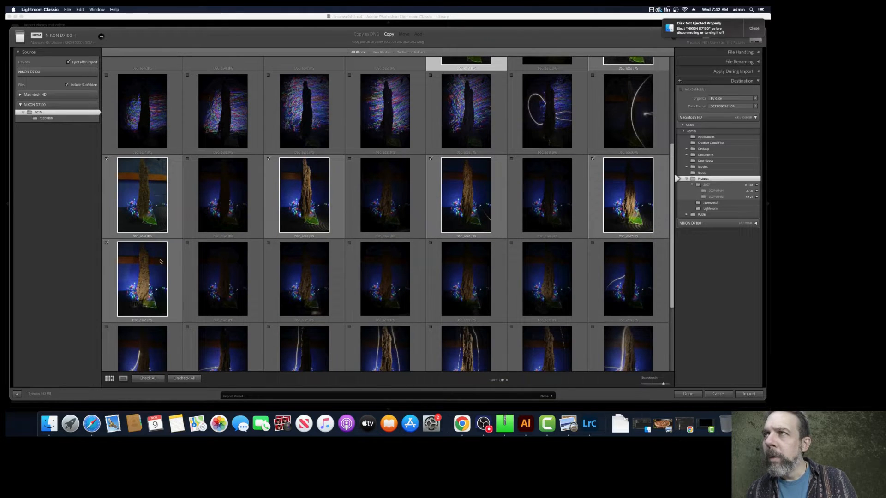
left_click(269, 243)
scroll(365, 268, "down", 1)
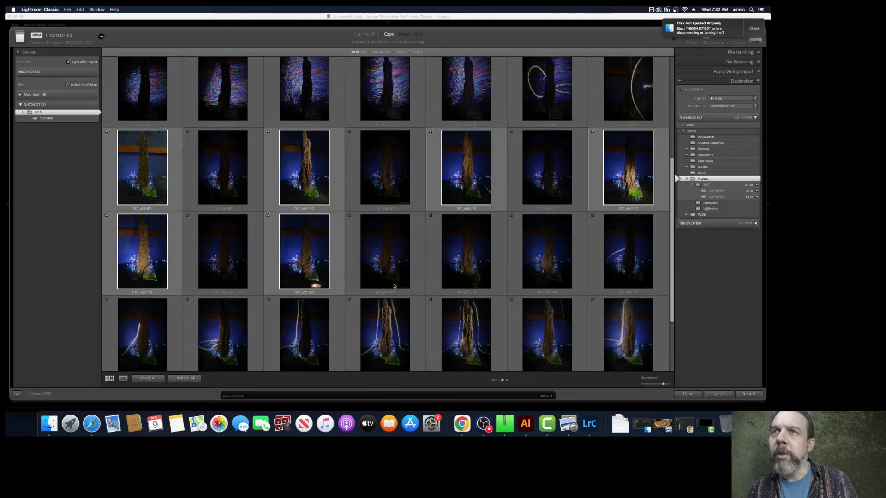
scroll(394, 287, "down", 1)
Check DSC_6578, 6579, 6580, 6581, 6582, 6583, 6585, 6586 and 6587 for import
left_click(350, 272)
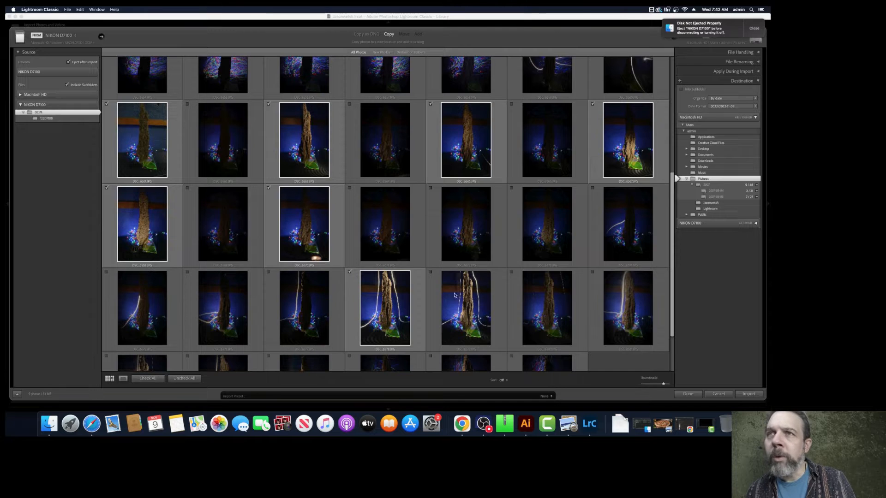
left_click(430, 273)
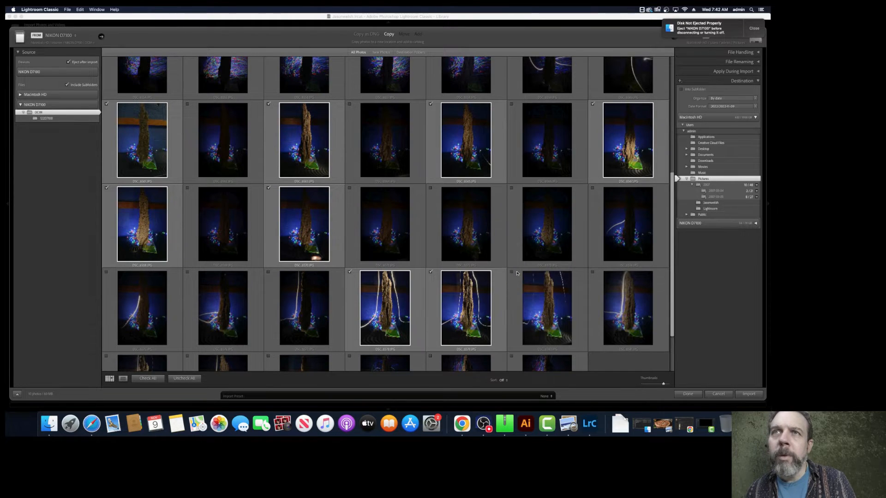
left_click(554, 296)
left_click(593, 272)
scroll(445, 325, "down", 2)
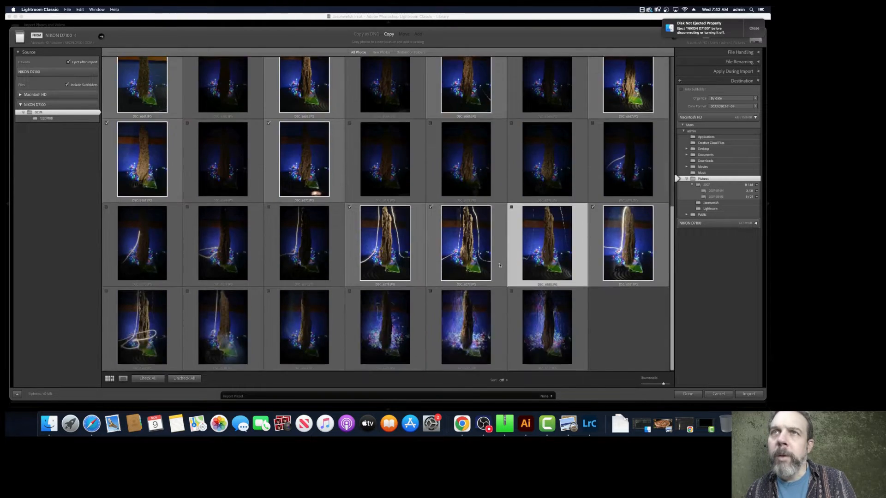
left_click(512, 207)
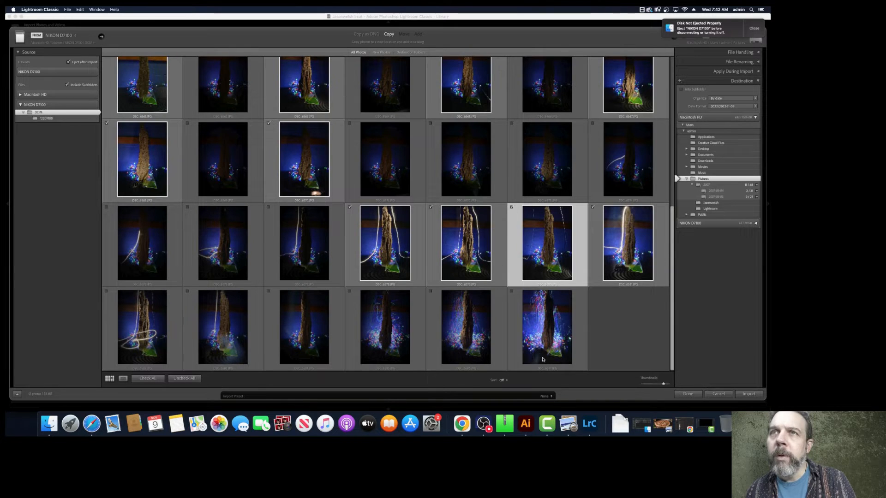
left_click(512, 291)
left_click(431, 291)
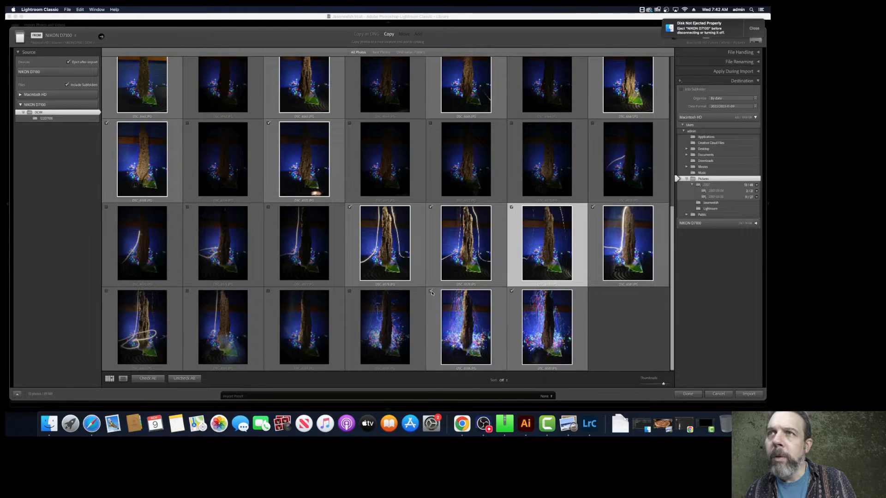
left_click(349, 291)
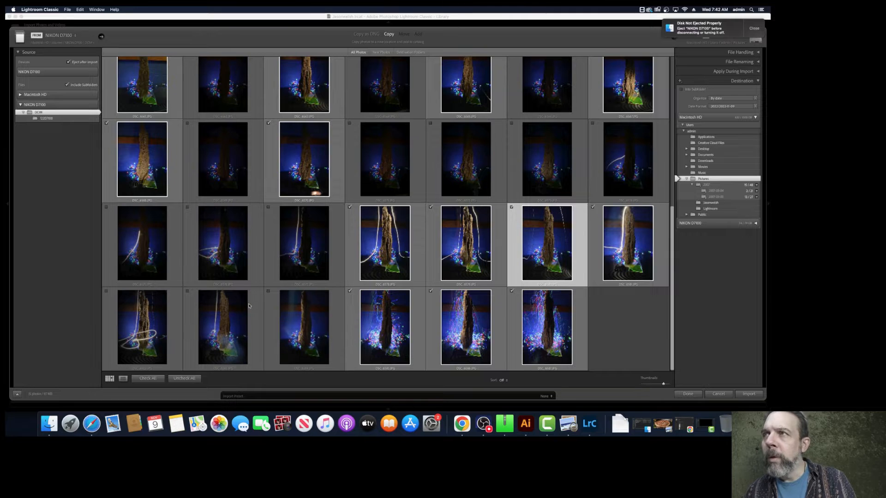
left_click(187, 291)
left_click(107, 292)
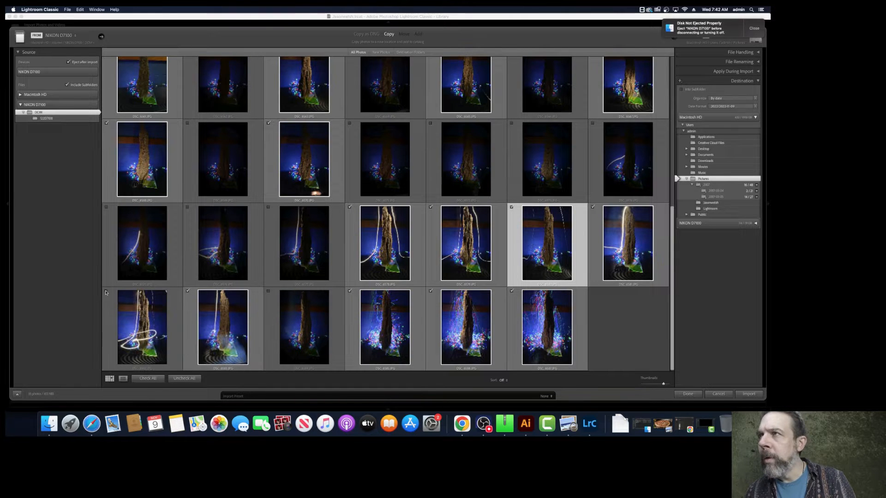
Also check the DSC_6544 pyramid photo and import all 18 checked photos
scroll(156, 267, "up", 2)
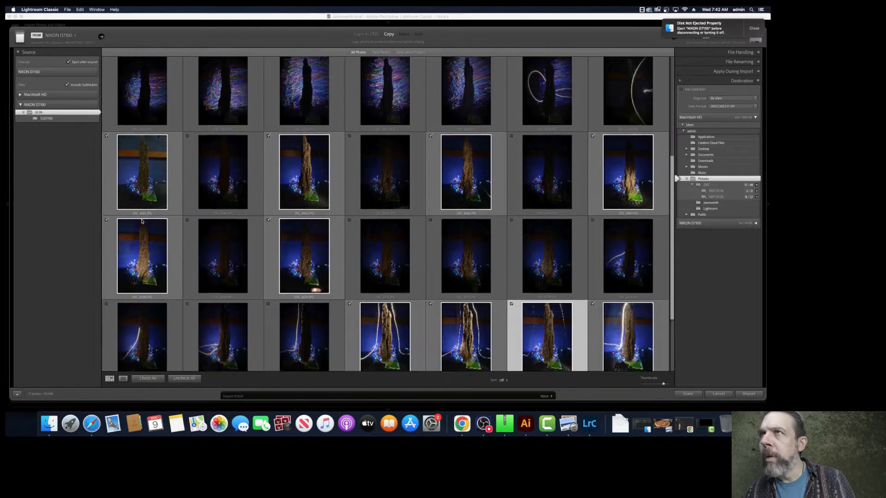
scroll(153, 240, "up", 2)
scroll(153, 234, "up", 2)
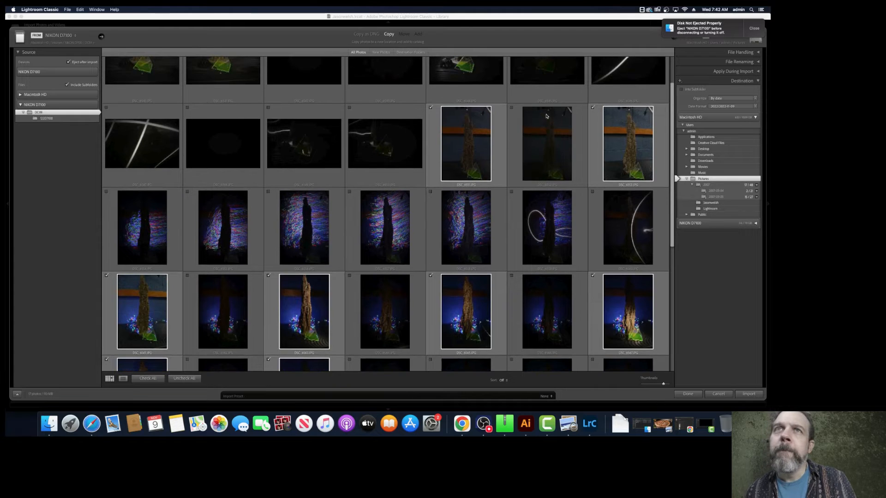
scroll(609, 139, "up", 2)
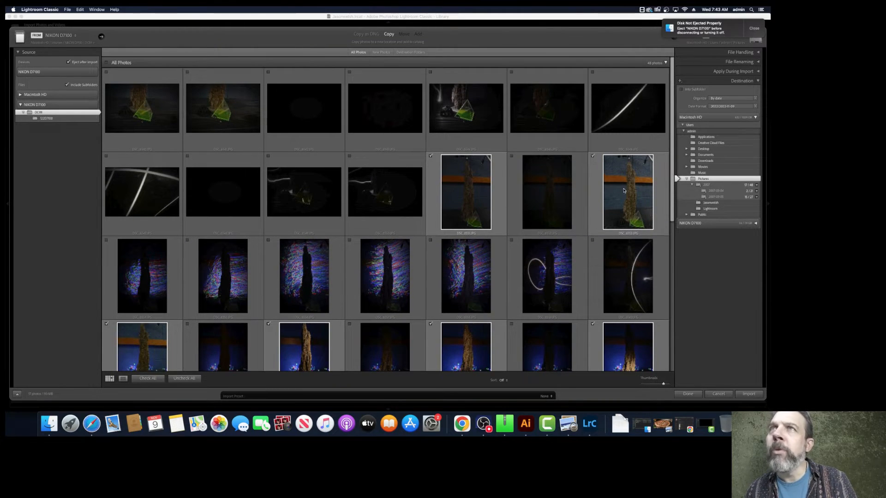
left_click(432, 73)
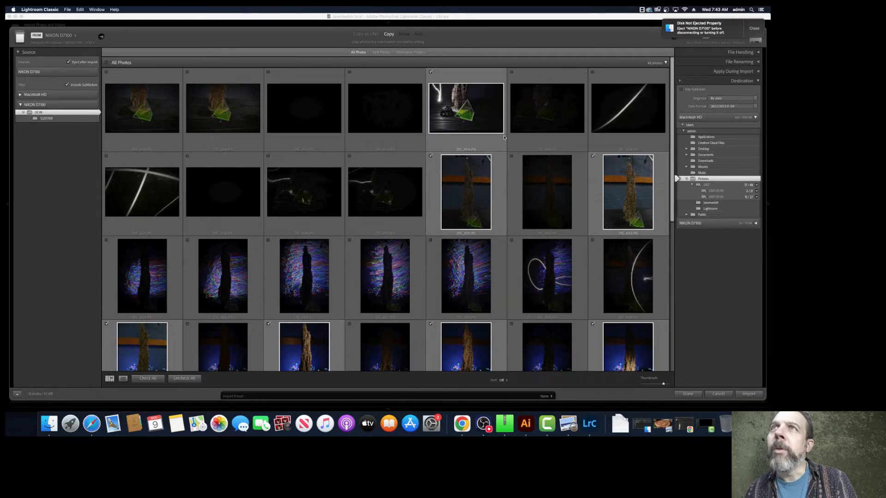
scroll(501, 141, "down", 5)
scroll(501, 141, "down", 3)
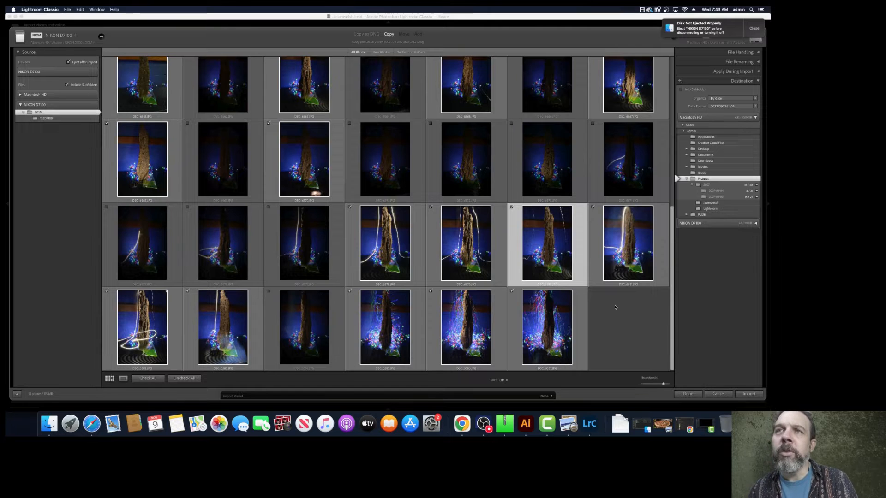
left_click(749, 394)
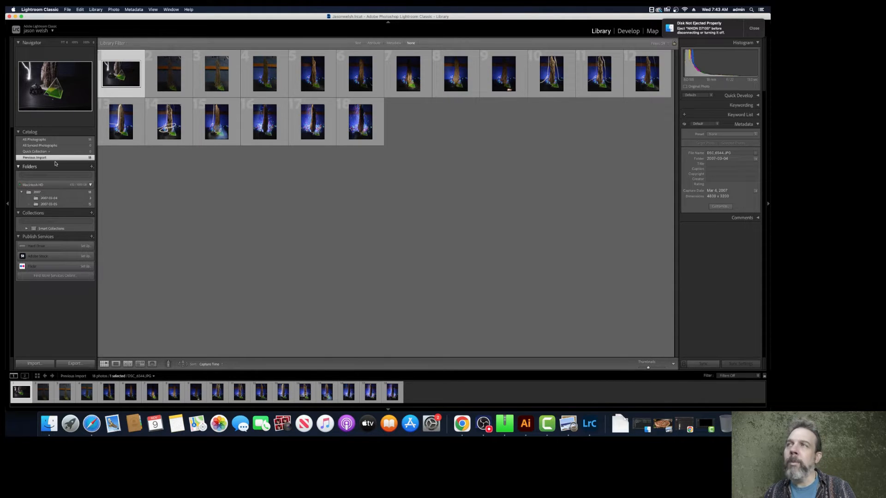
Show All Photographs in the catalog and open the first photo large
left_click(55, 139)
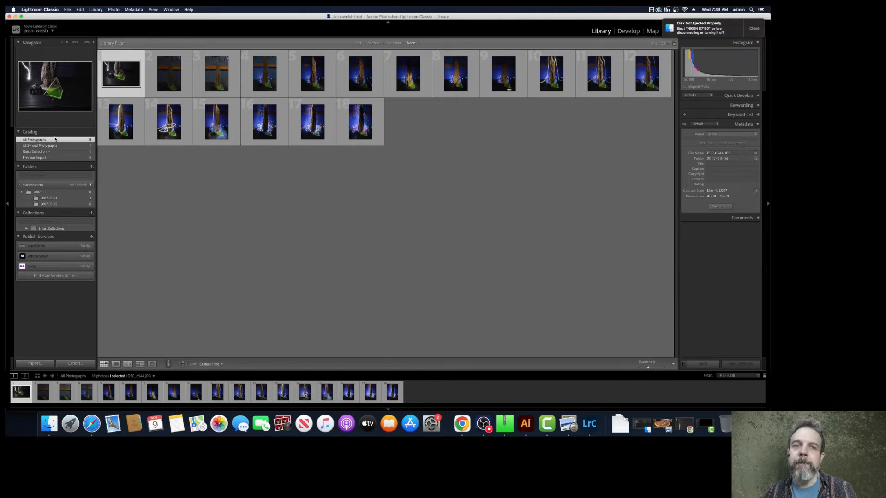
left_click(55, 157)
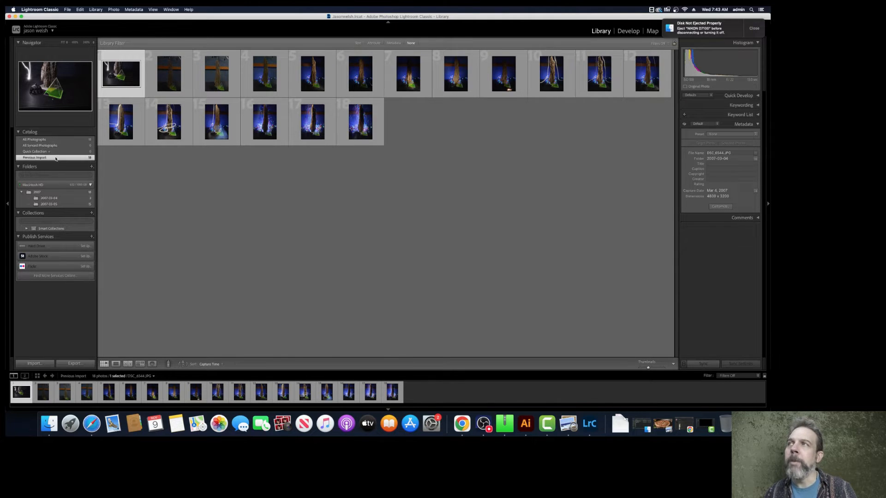
left_click(55, 153)
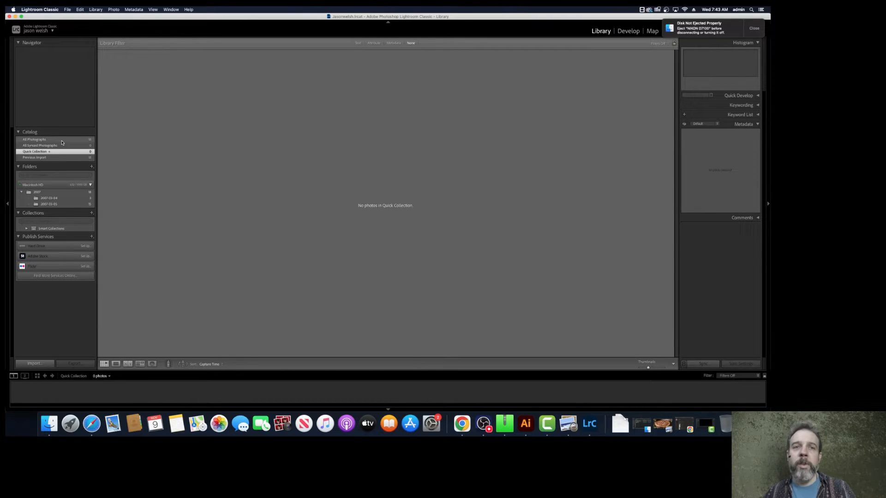
left_click(60, 139)
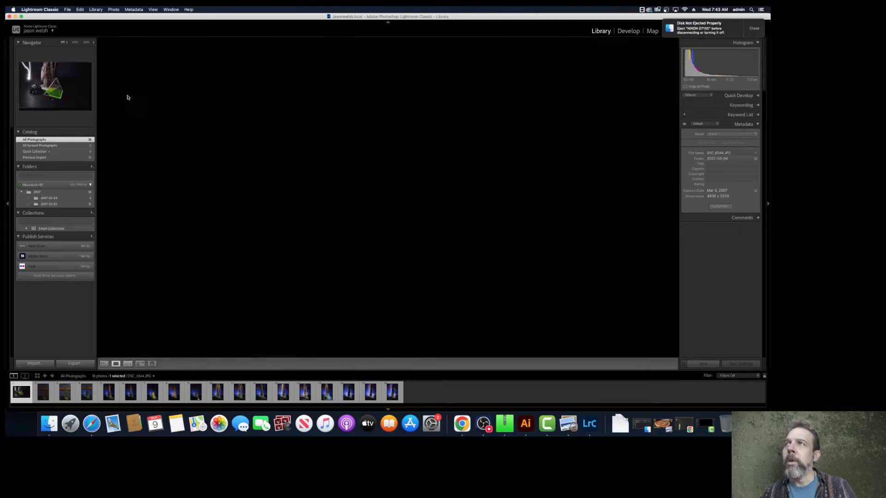
double_click(126, 97)
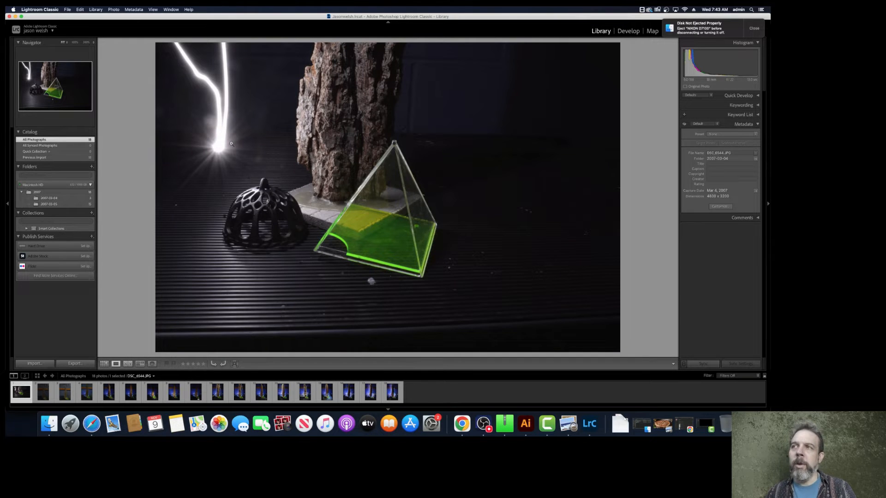
Add the first pyramid photo to the Quick Collection
key("Right")
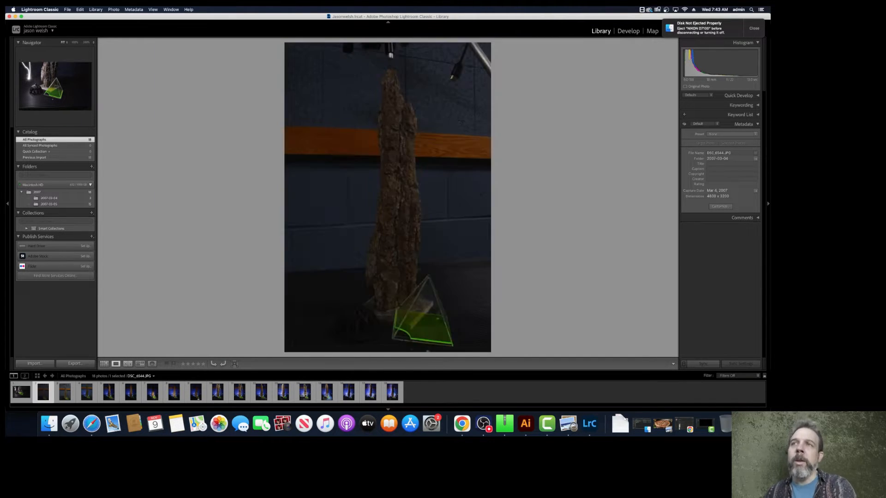
key("Left")
key("Right")
key("Left")
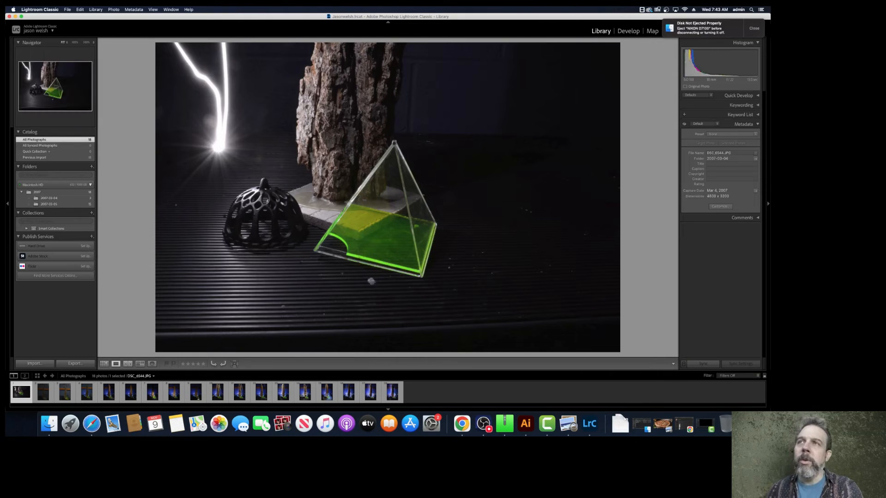
key("b")
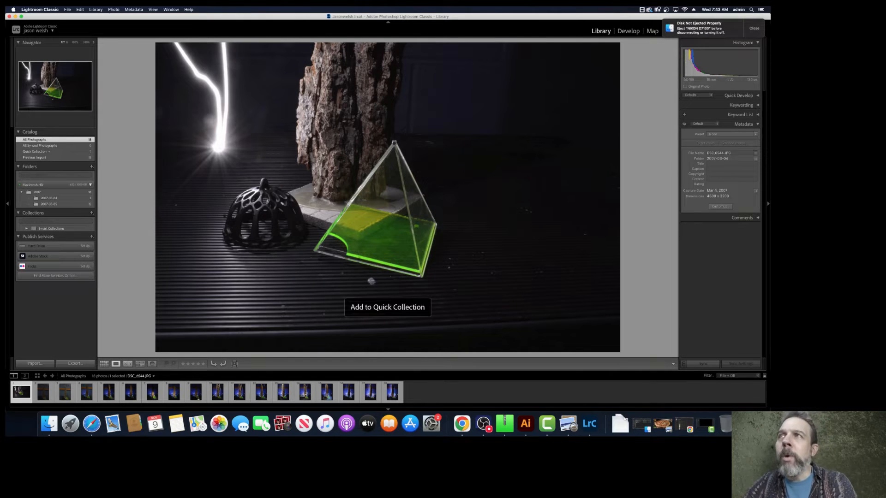
key("b")
key("b")
key("b")
key("b")
key("b")
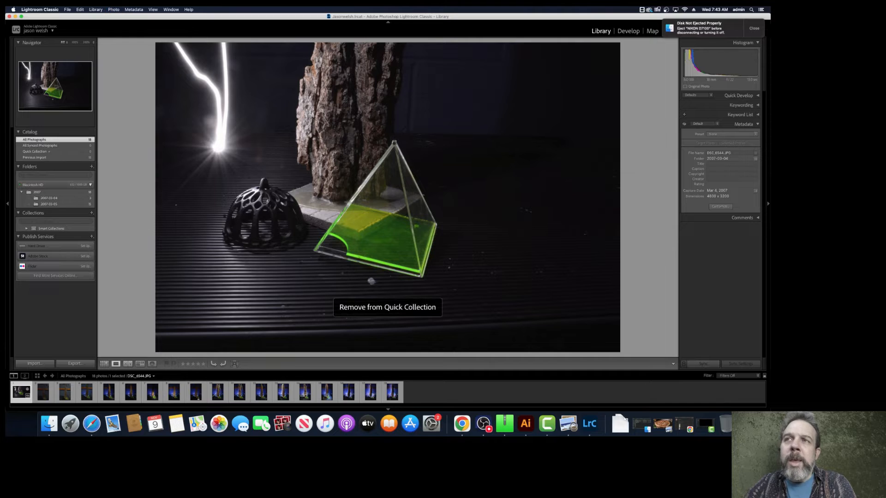
key("b")
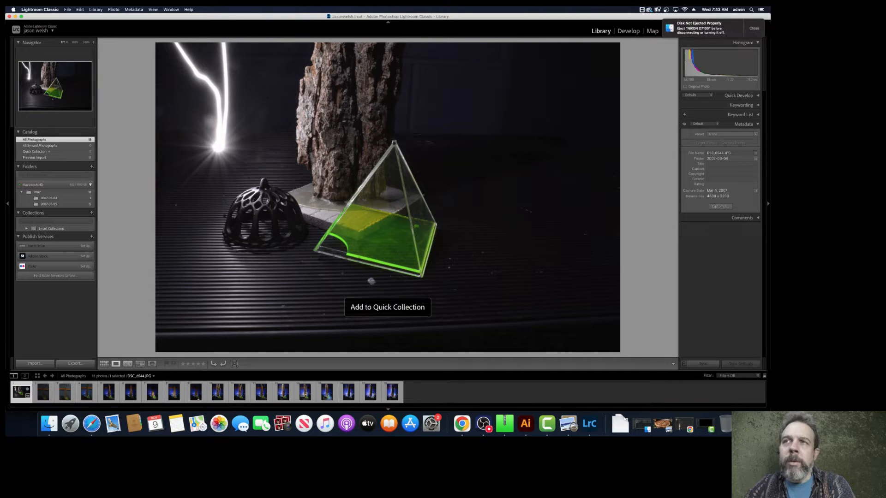
key("b")
key("b")
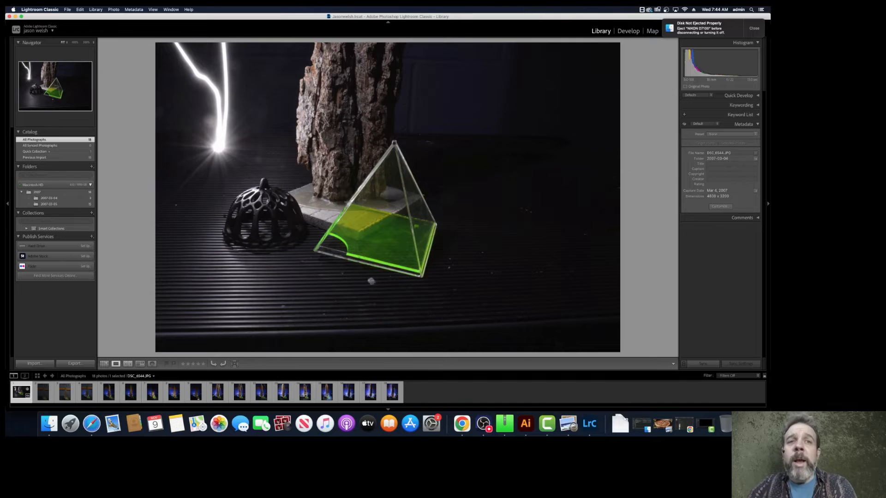
Add DSC_6553, DSC_6561, DSC_6563, DSC_6568 and DSC_6570 to the Quick Collection
key("Right")
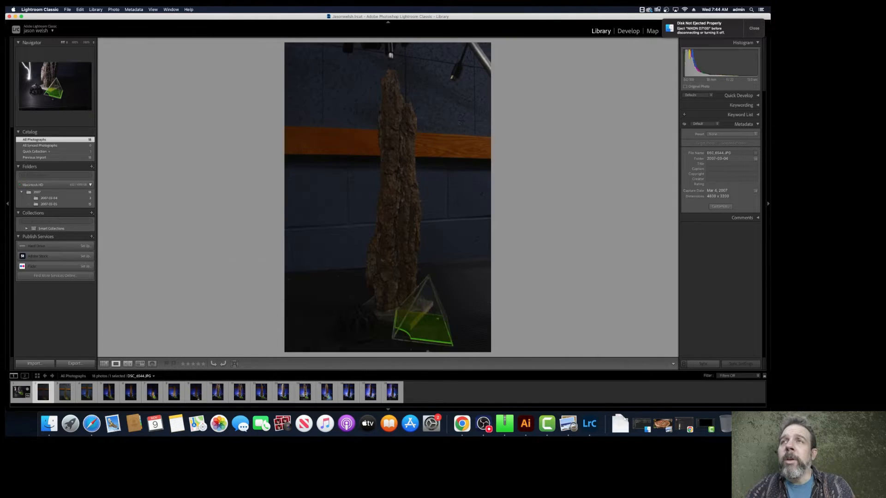
key("Right")
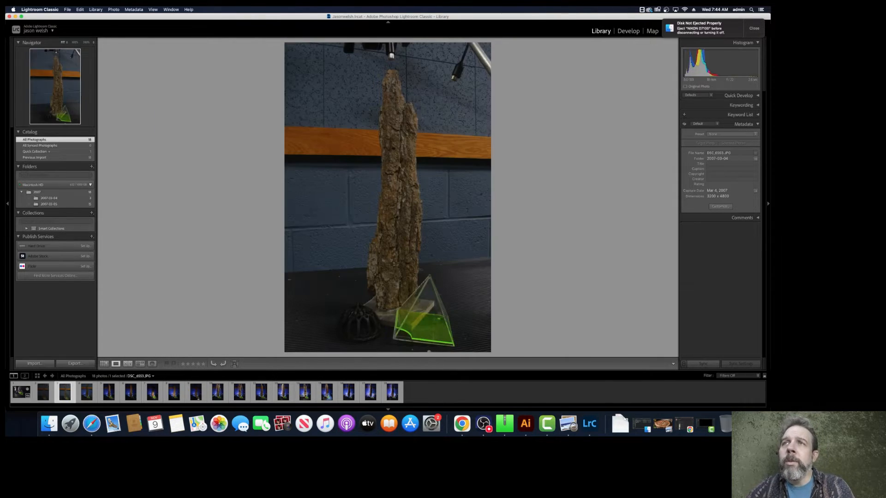
key("b")
key("Right")
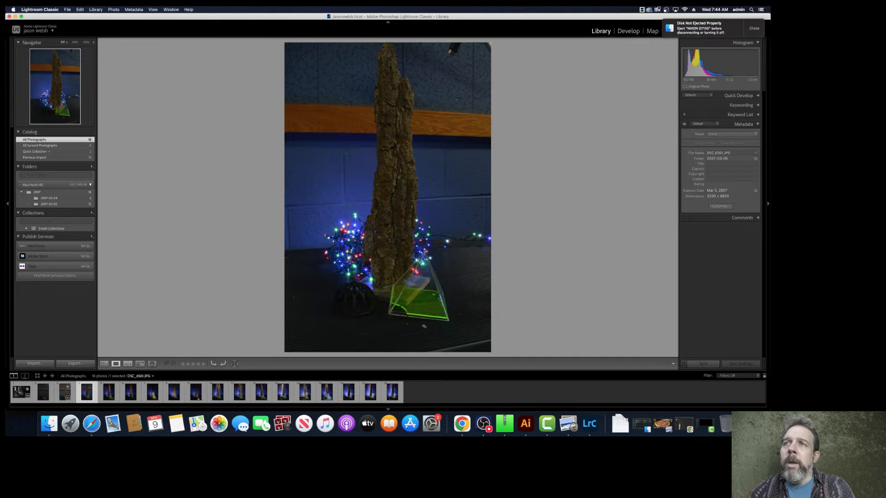
key("b")
key("Right")
key("b")
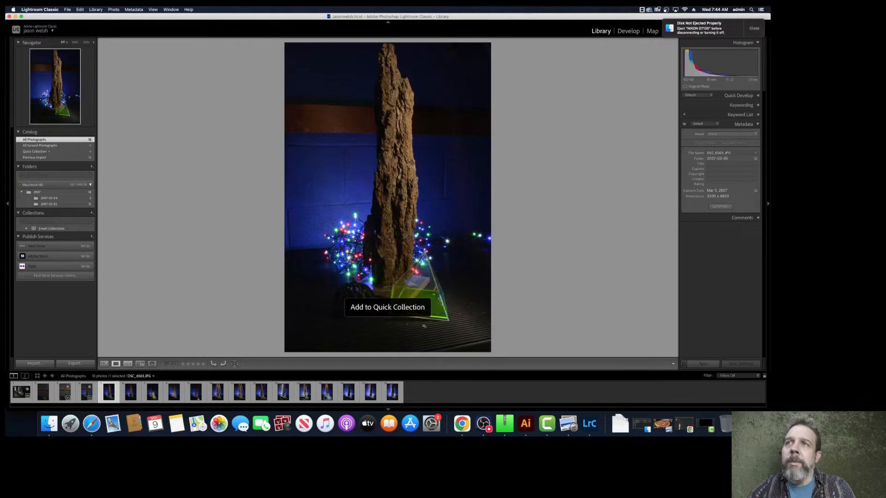
key("b")
key("Right")
key("Right")
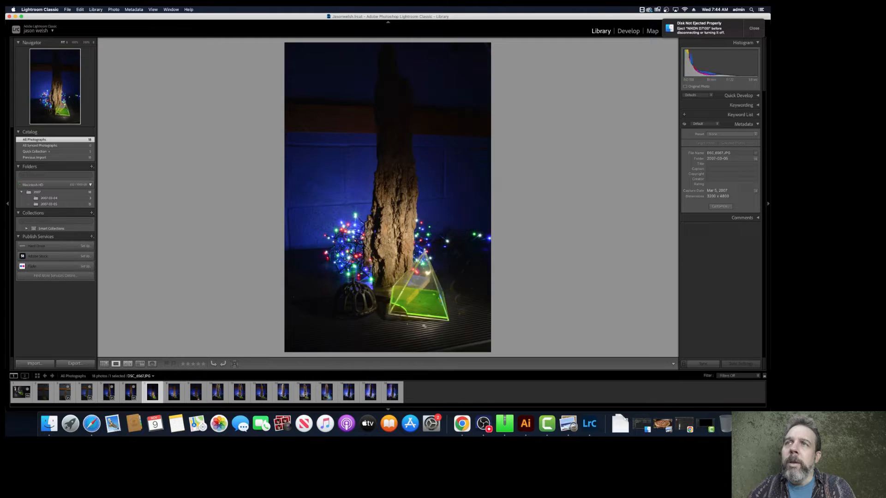
key("b")
key("Right")
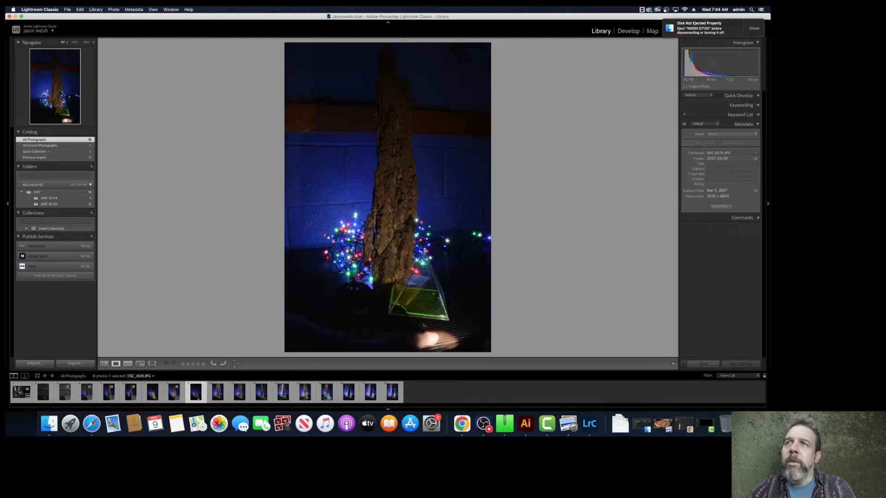
key("b")
Add DSC_6578, DSC_6579 and DSC_6581 to the Quick Collection
key("Right")
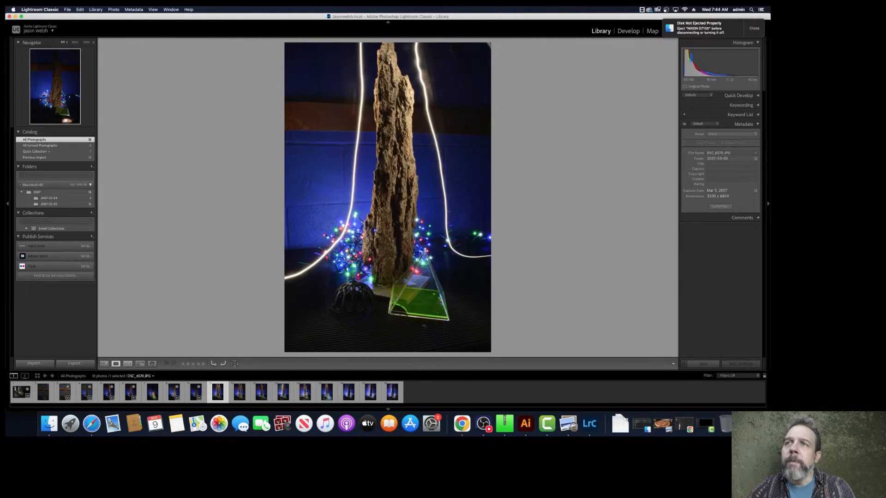
key("b")
key("Right")
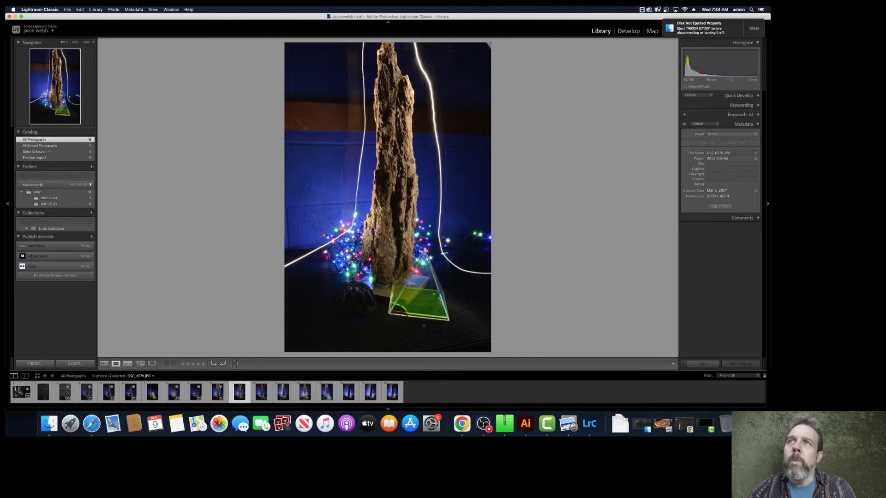
key("b")
key("Right")
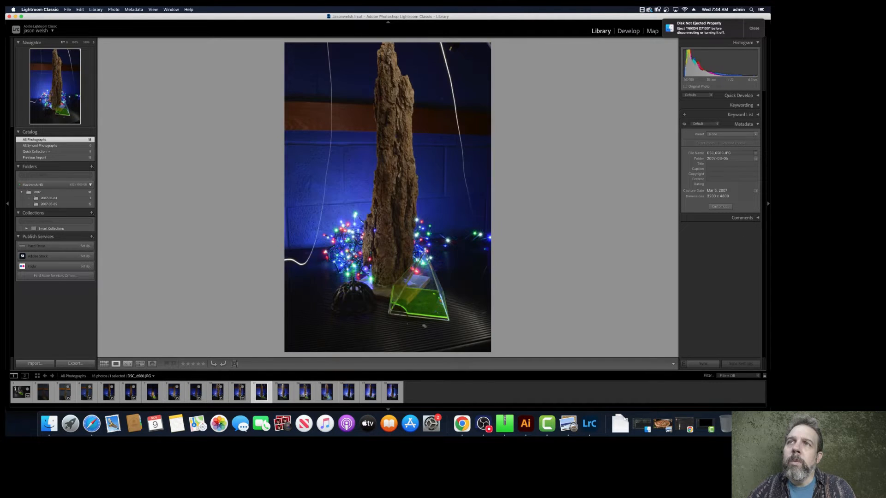
key("Right")
key("b")
Add DSC_6585, DSC_6586 and DSC_6587 to the Quick Collection
key("Right")
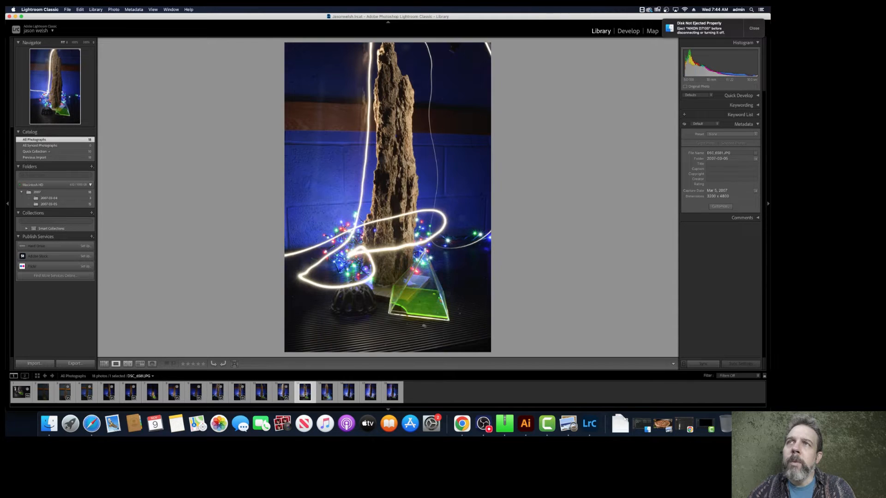
key("Right")
key("Right")
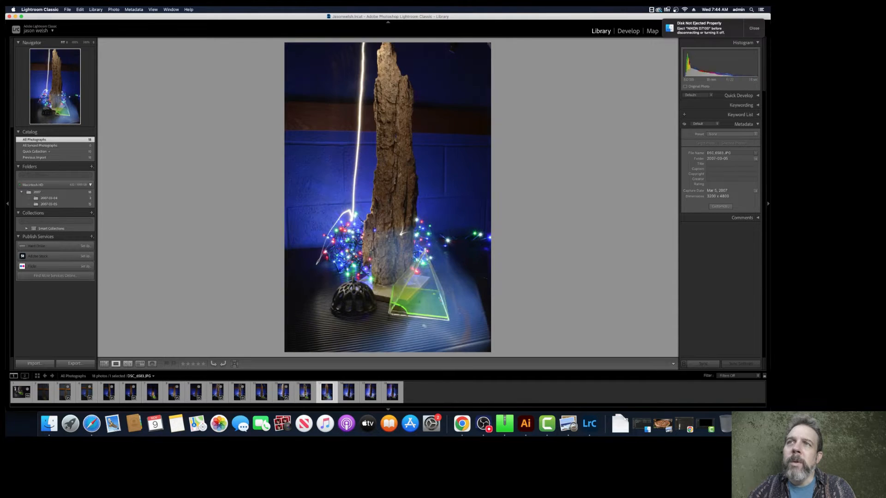
key("b")
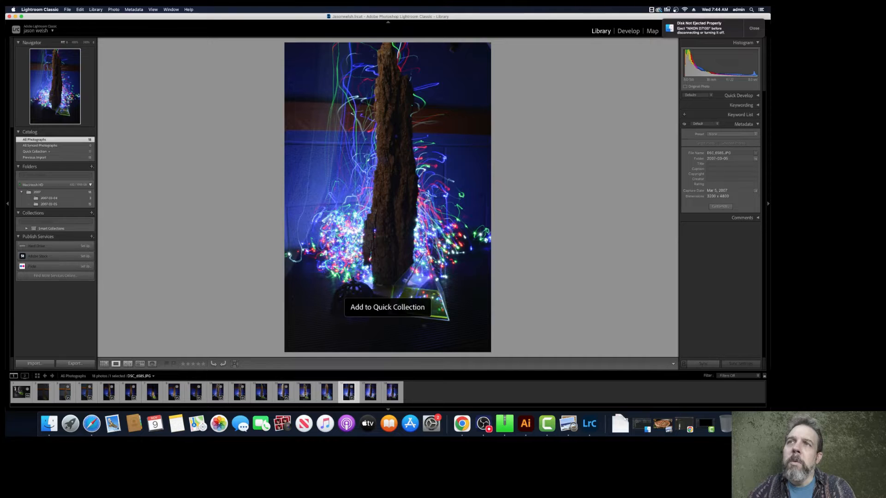
key("Right")
key("b")
key("Right")
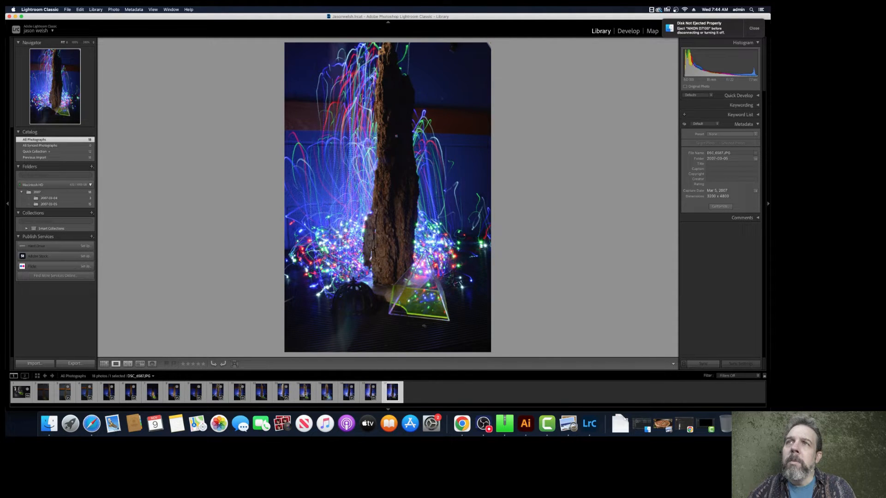
key("b")
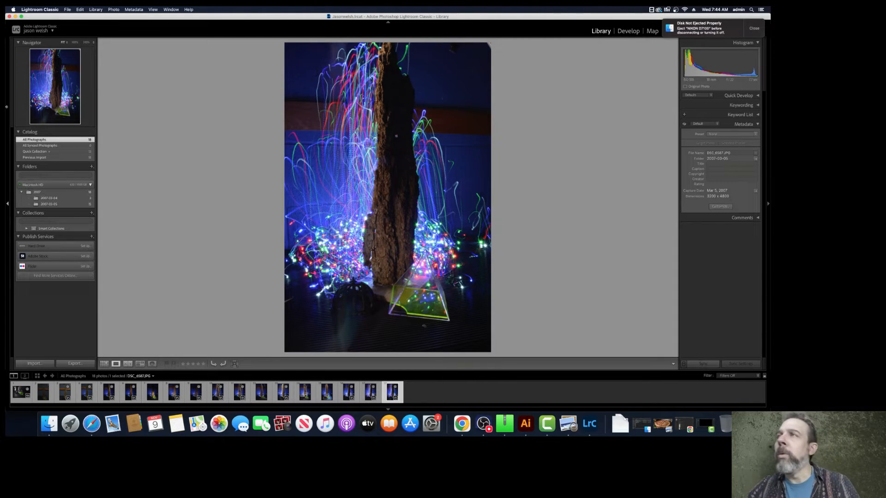
Show only the Quick Collection and open the DSC_6544 pyramid shot in Loupe view
left_click(48, 152)
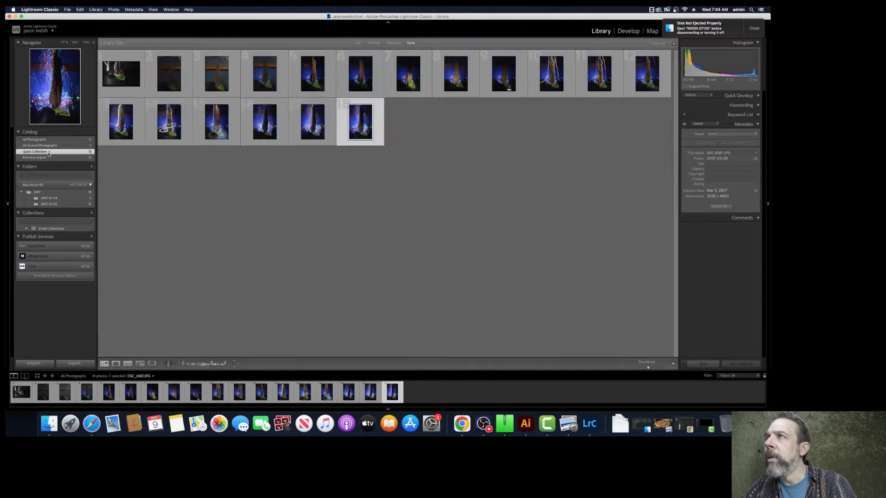
double_click(122, 92)
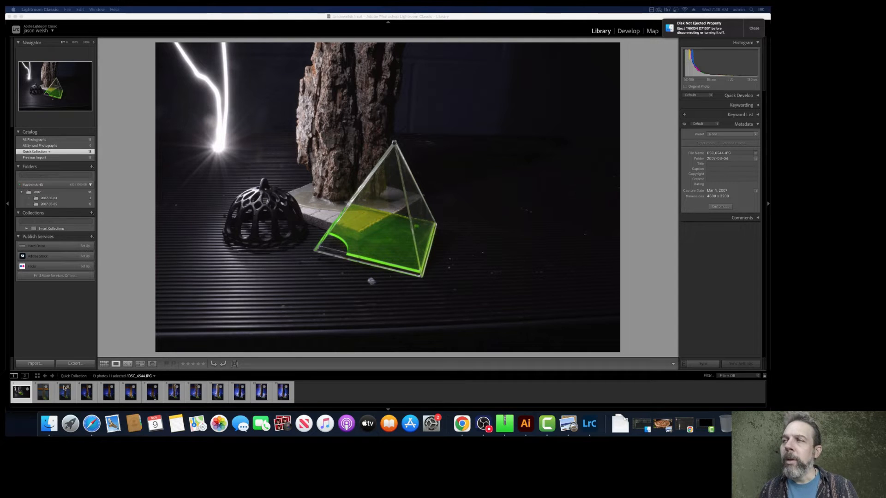
Browse the collected photos, then take DSC_6544 into the Develop module
left_click(40, 394)
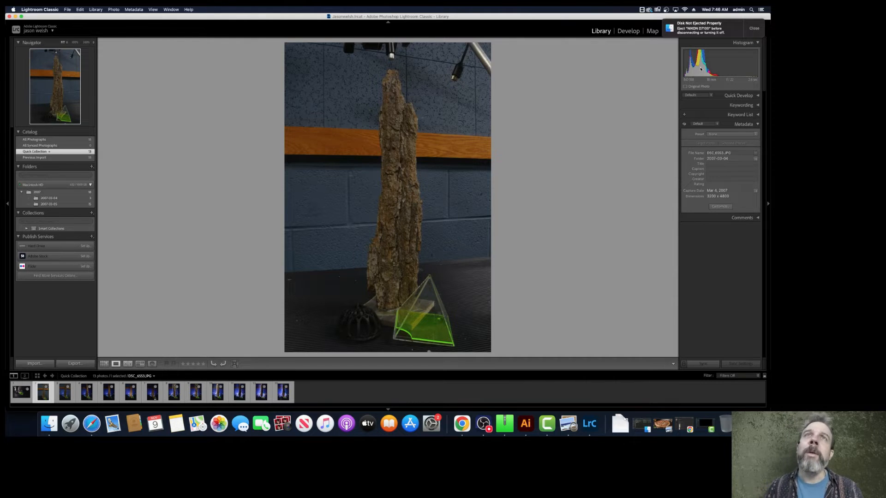
left_click(108, 394)
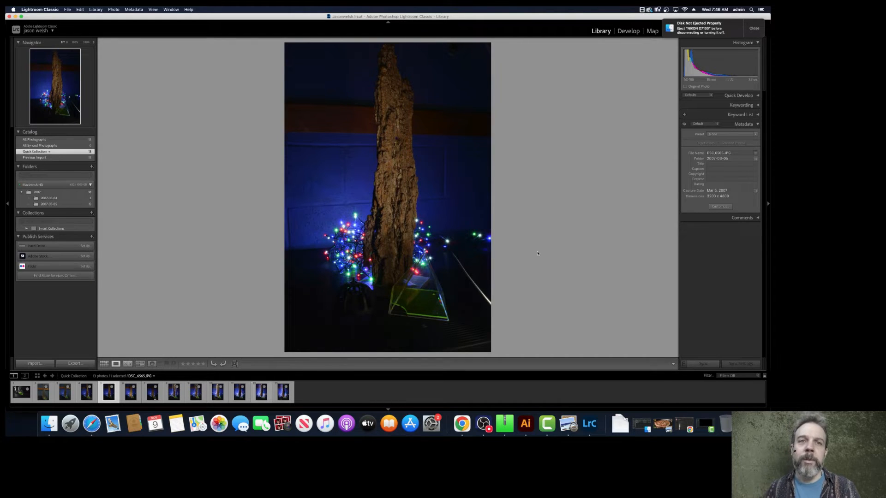
left_click(238, 397)
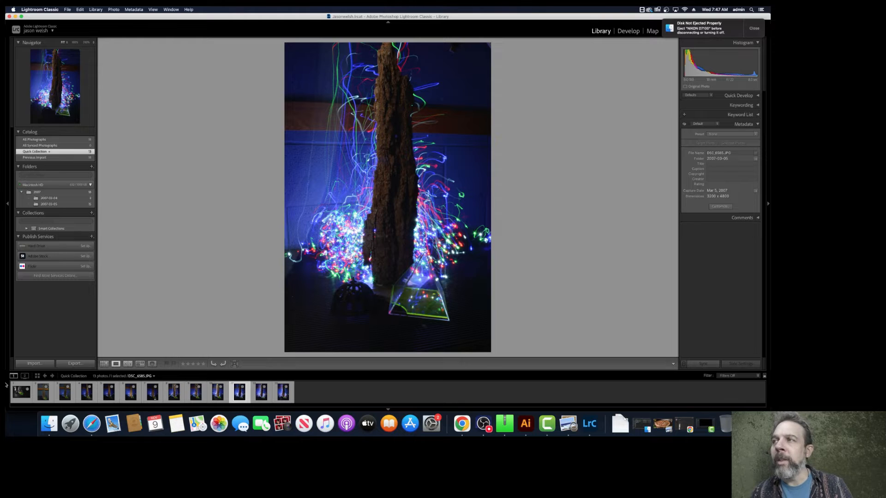
left_click(20, 393)
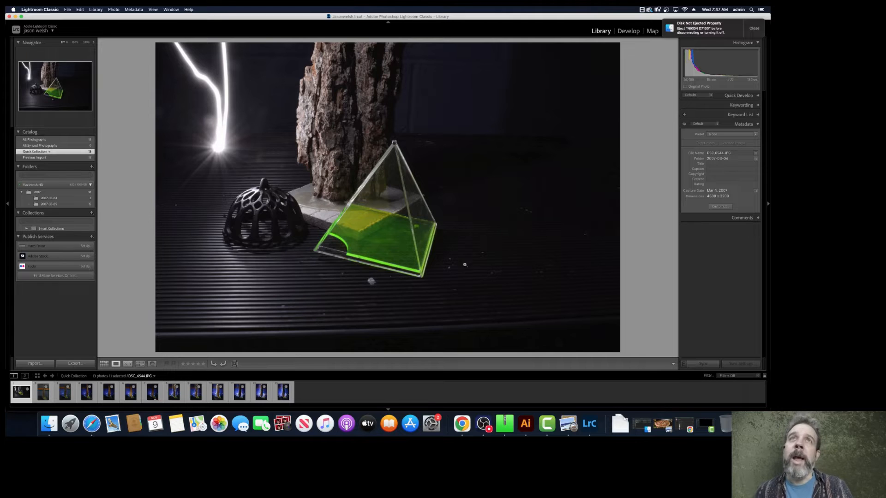
left_click(629, 32)
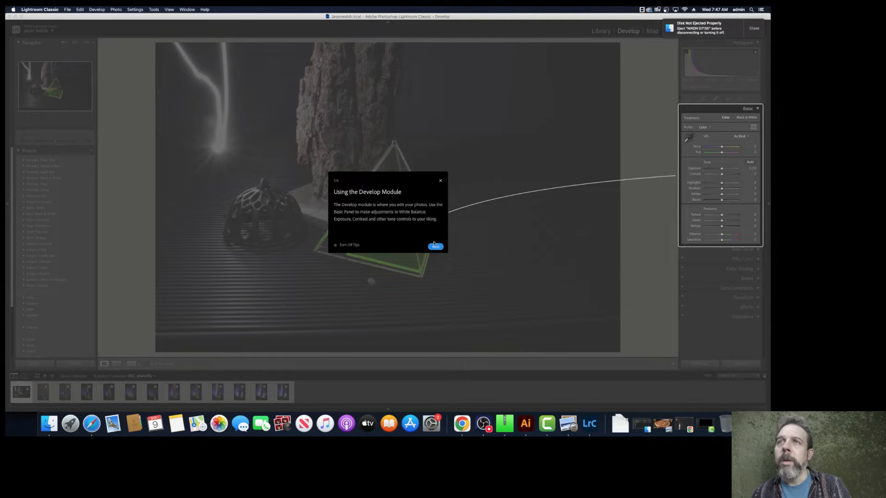
Dismiss the Develop tip and activate the Crop & Straighten tool on DSC_6544
left_click(441, 180)
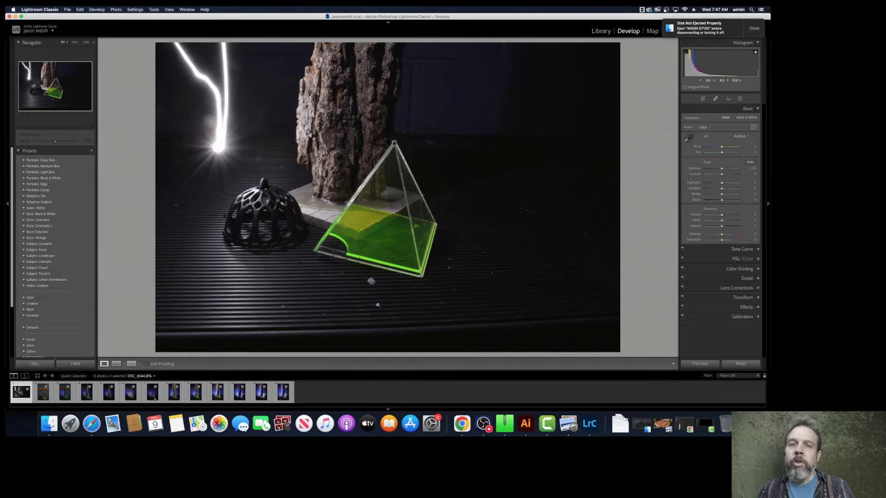
left_click(703, 99)
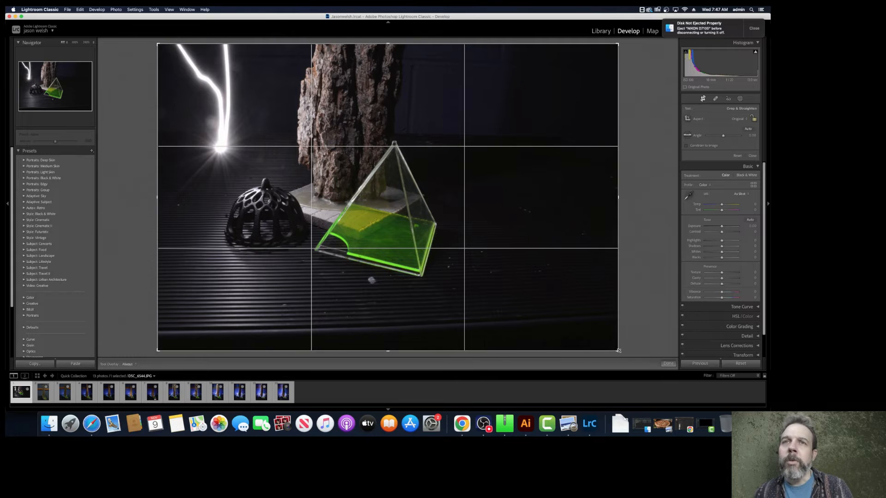
Tighten the DSC_6544 crop, trimming right and bottom, and reposition the photo inside the frame
left_click_drag(615, 351, 549, 324)
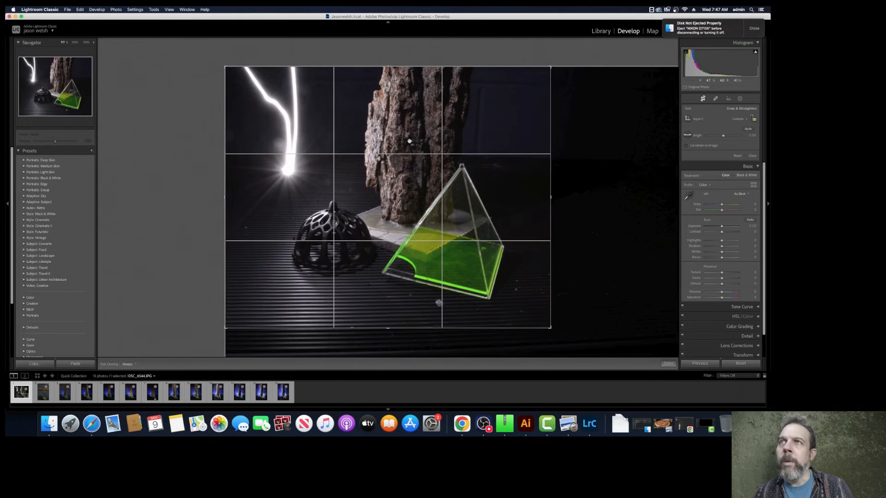
left_click_drag(379, 332, 387, 318)
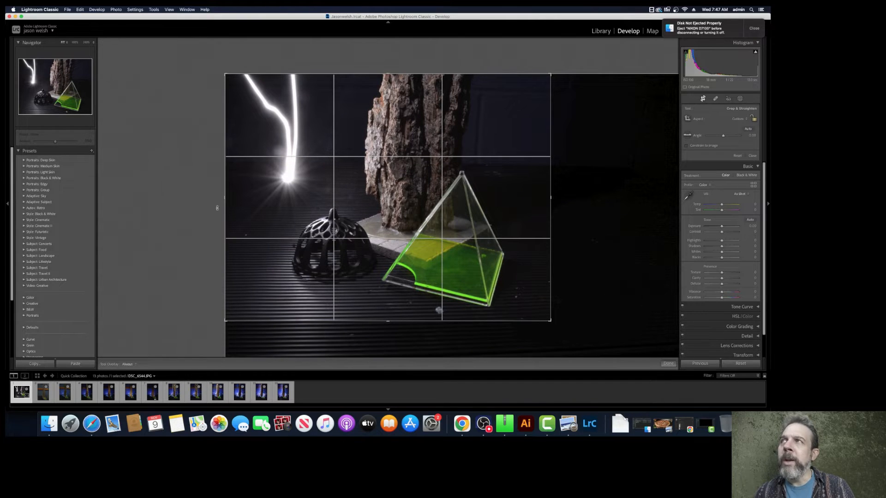
left_click_drag(388, 322, 389, 286)
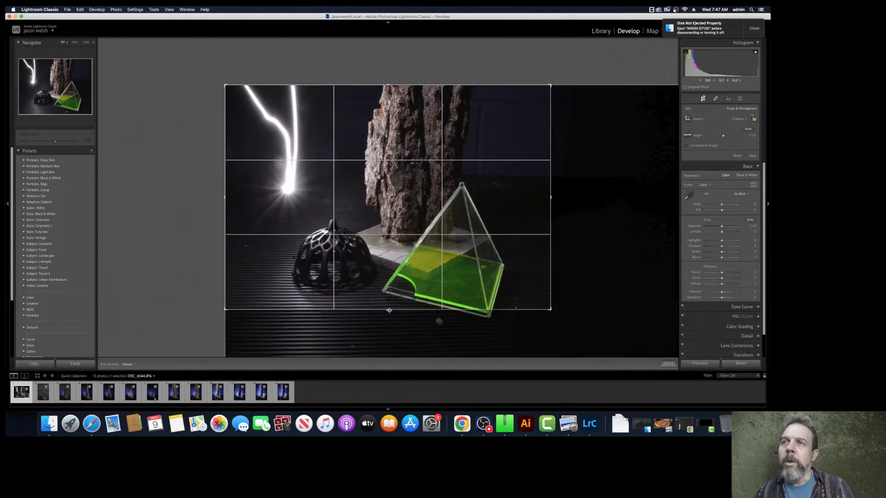
left_click_drag(401, 210, 423, 207)
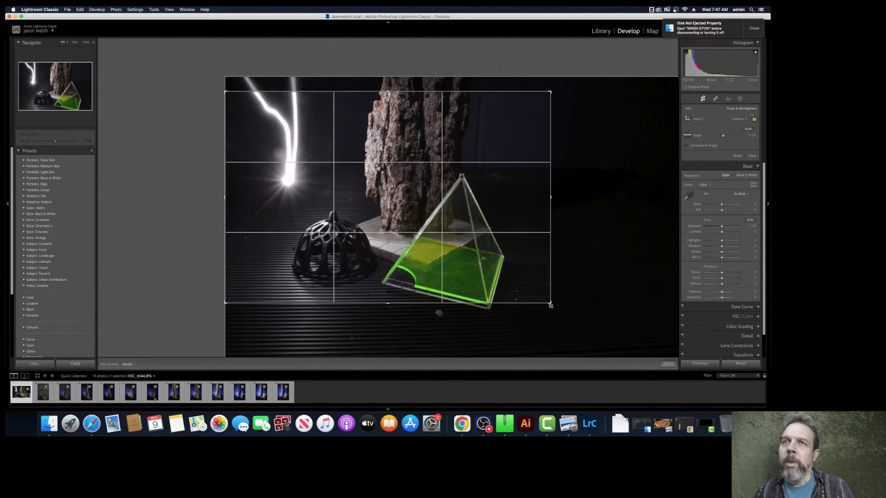
mouse_move(550, 303)
left_mouse_down()
mouse_move(572, 310)
mouse_move(560, 308)
left_mouse_up()
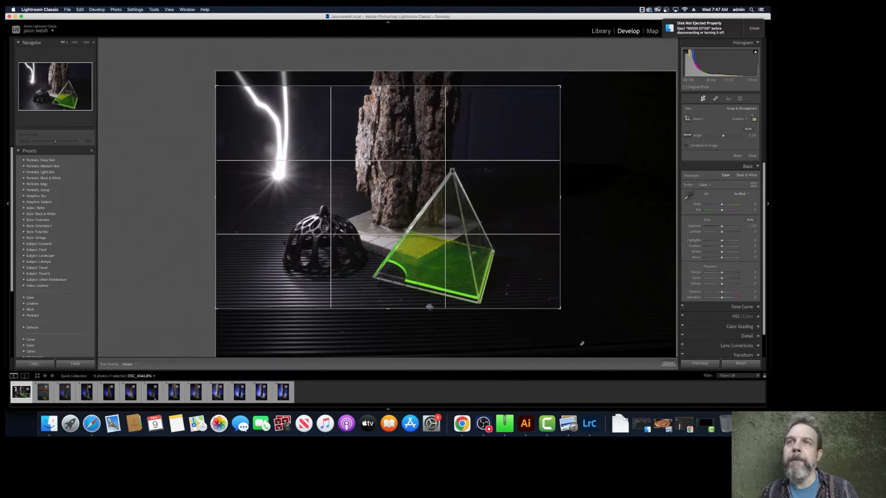
left_click_drag(561, 308, 575, 317)
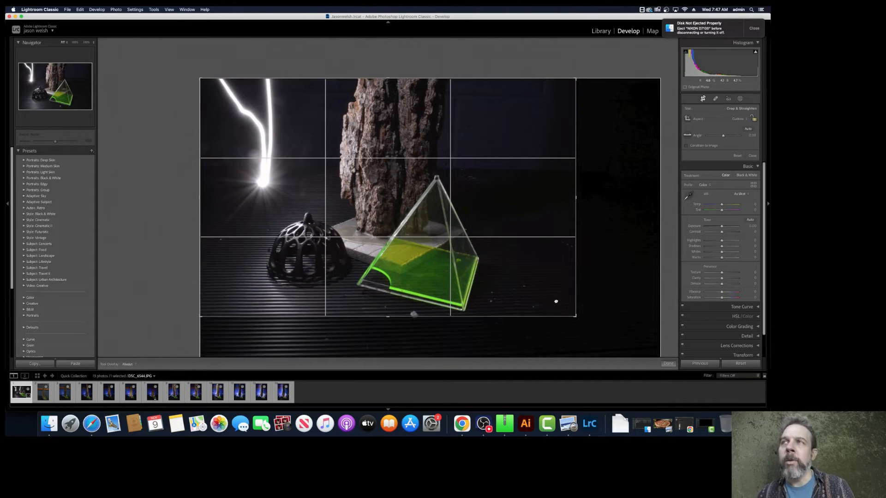
mouse_move(575, 317)
left_mouse_down()
mouse_move(582, 319)
mouse_move(576, 324)
left_mouse_up()
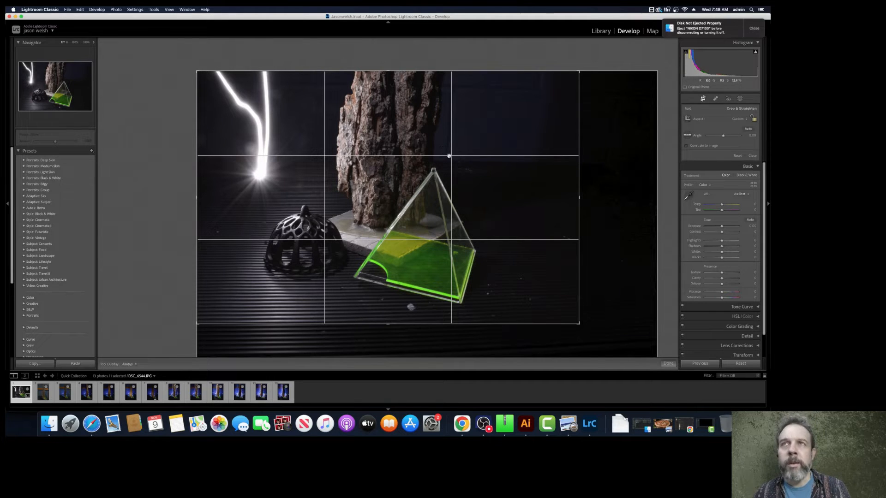
Crop the vertical bark photo to a narrower tall frame
left_click(46, 398)
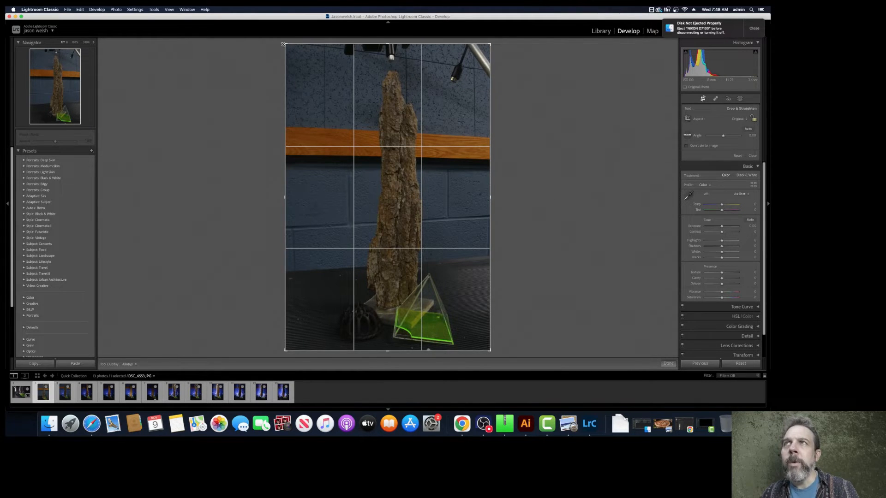
left_click_drag(284, 44, 289, 56)
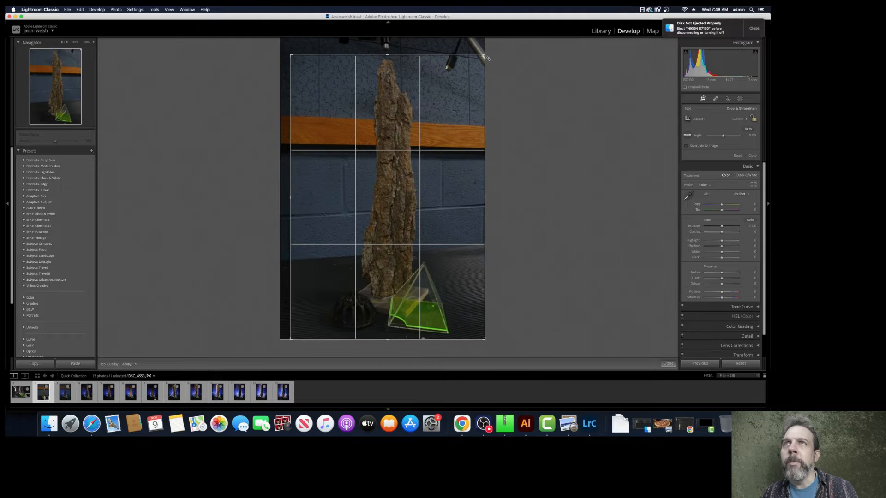
left_click_drag(484, 56, 477, 61)
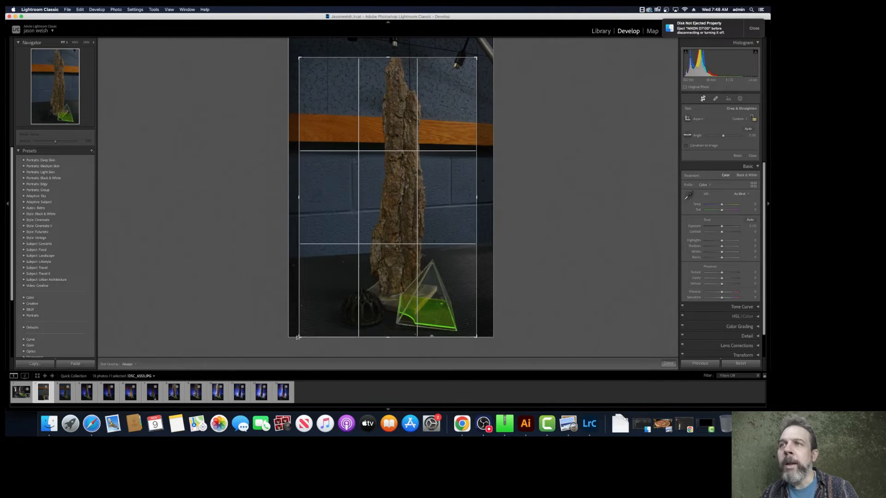
left_click_drag(297, 337, 309, 338)
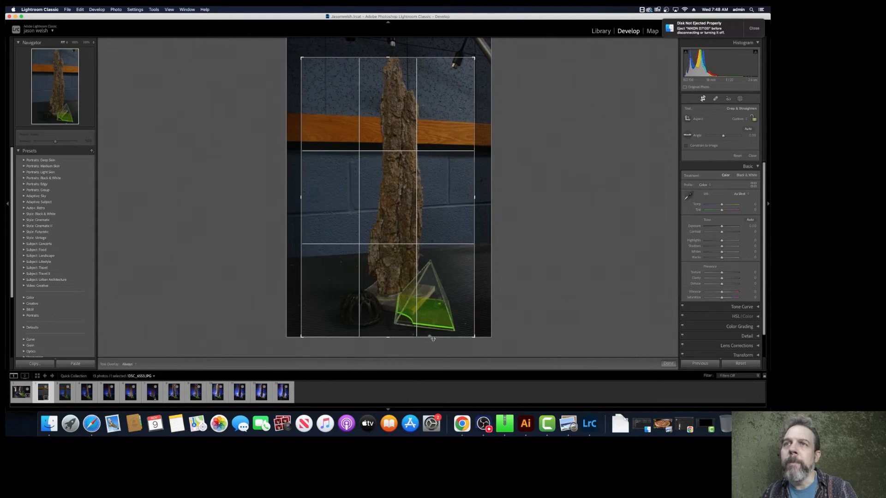
left_click_drag(475, 337, 480, 338)
left_click_drag(479, 58, 481, 55)
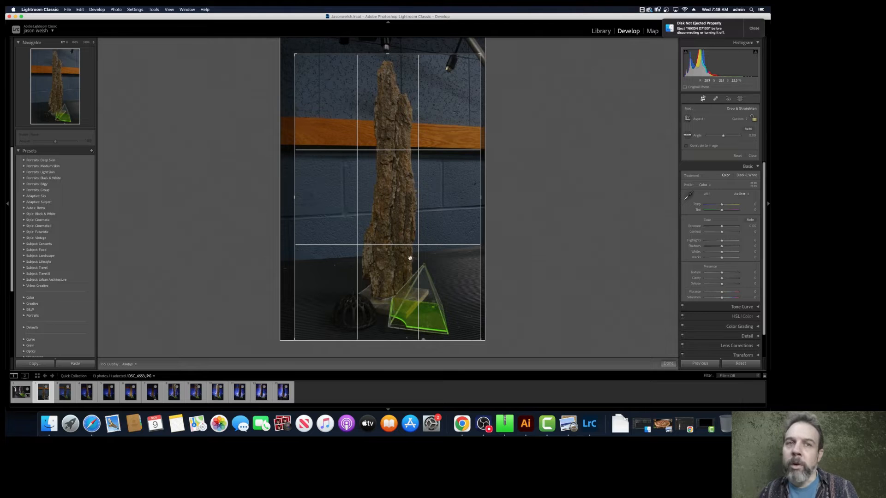
Step through the filmstrip photos up to DSC_6587, then return to DSC_6561
left_click(66, 394)
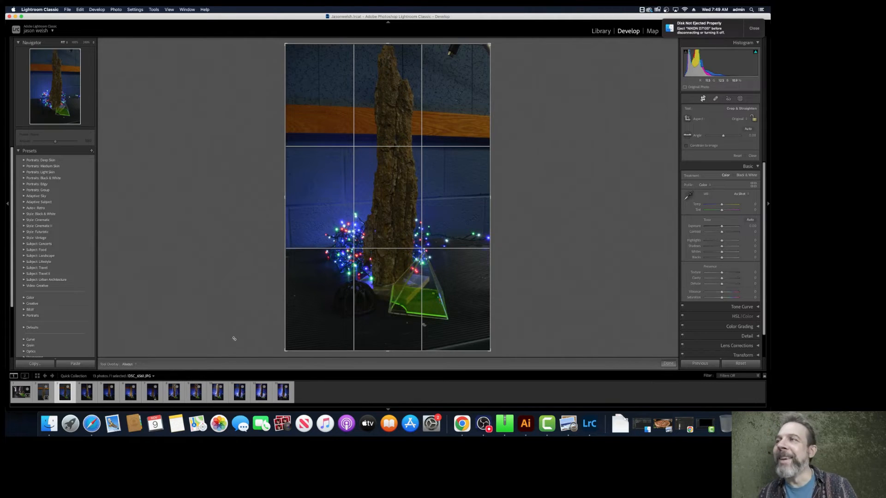
left_click(82, 394)
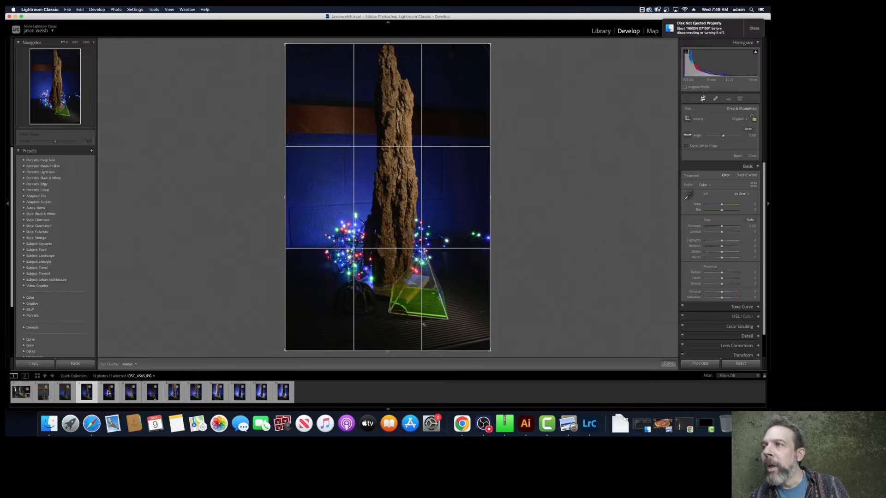
left_click(108, 393)
left_click(134, 393)
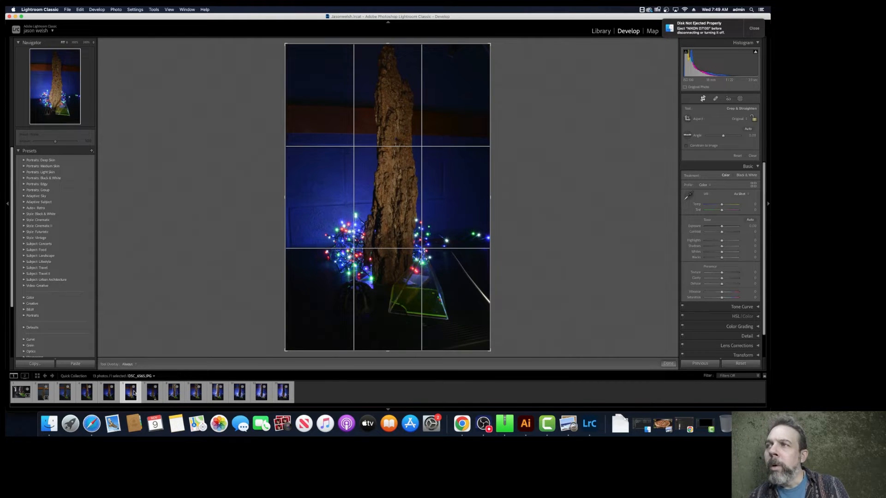
left_click(171, 393)
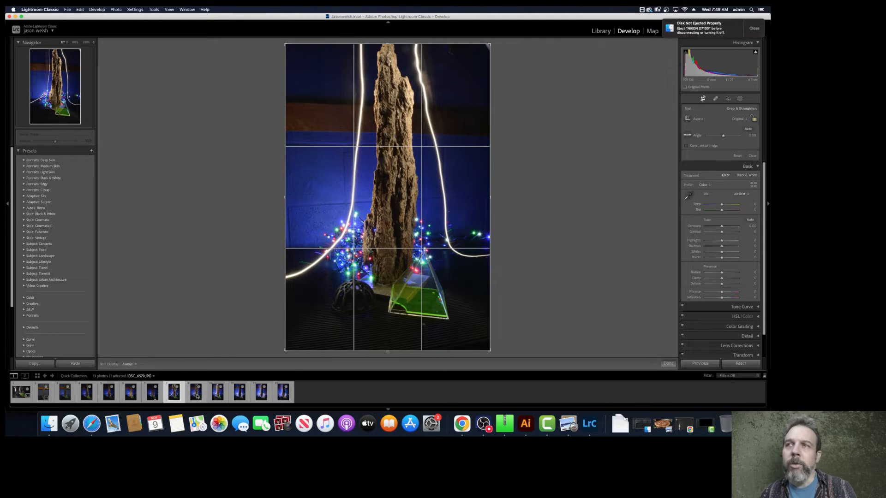
left_click(197, 396)
left_click(211, 395)
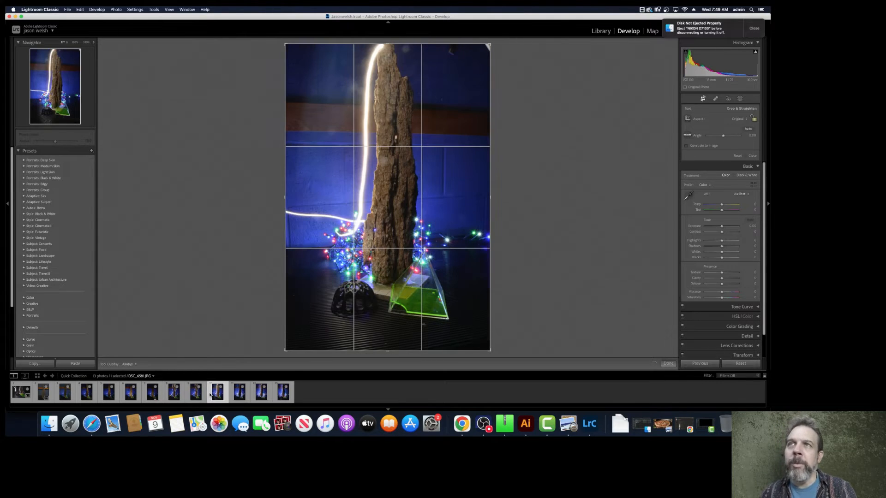
left_click(239, 394)
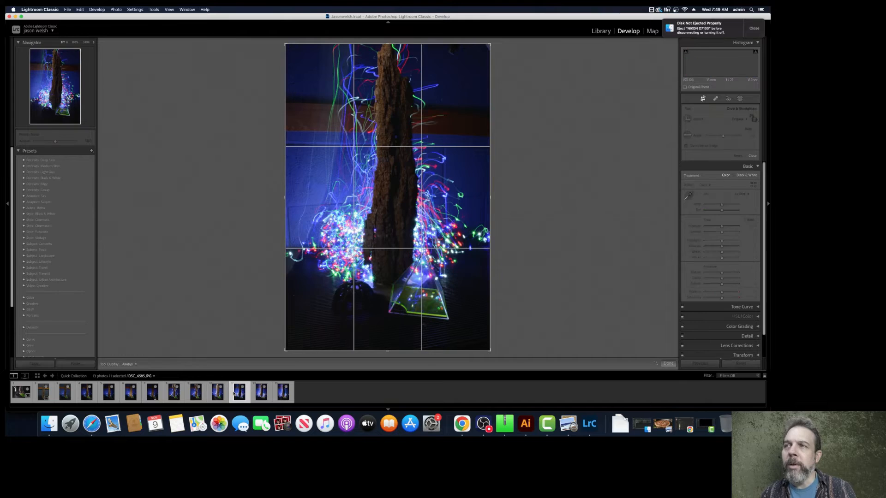
left_click(266, 391)
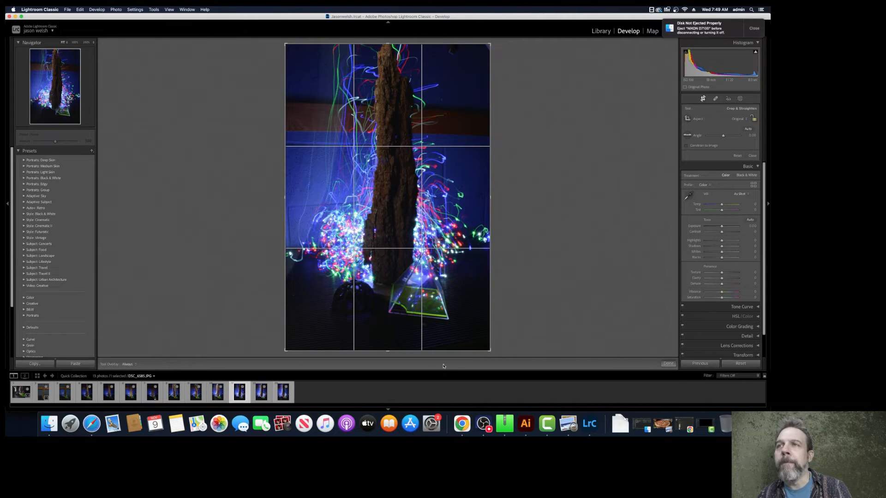
left_click(277, 392)
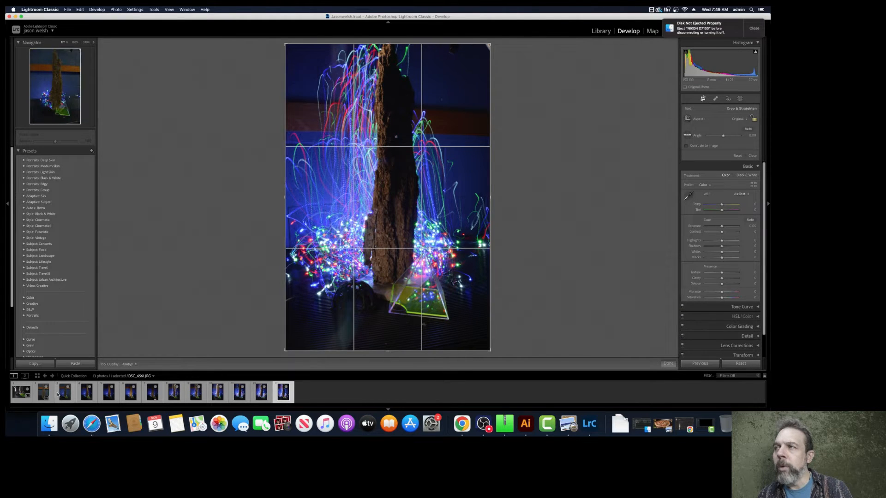
left_click(57, 394)
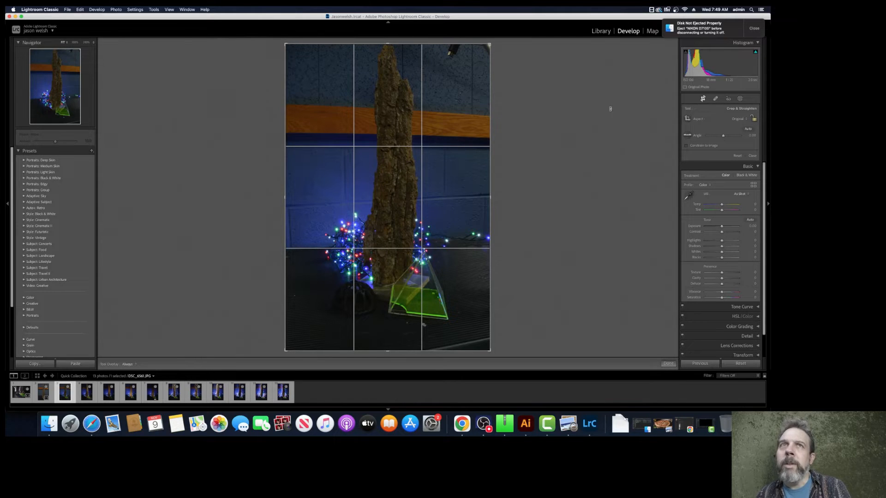
Trim the bottom of the string-lights photo's crop, then bring up the pyramid photo DSC_6544
left_click(703, 100)
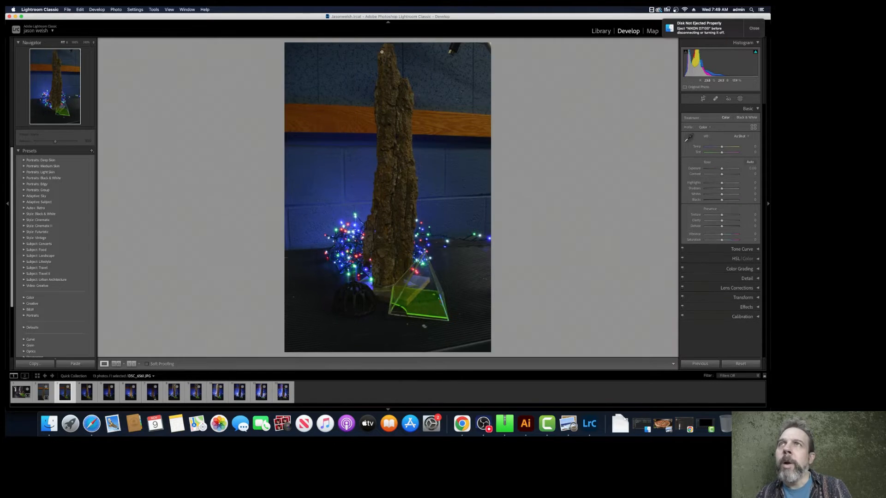
left_click(703, 99)
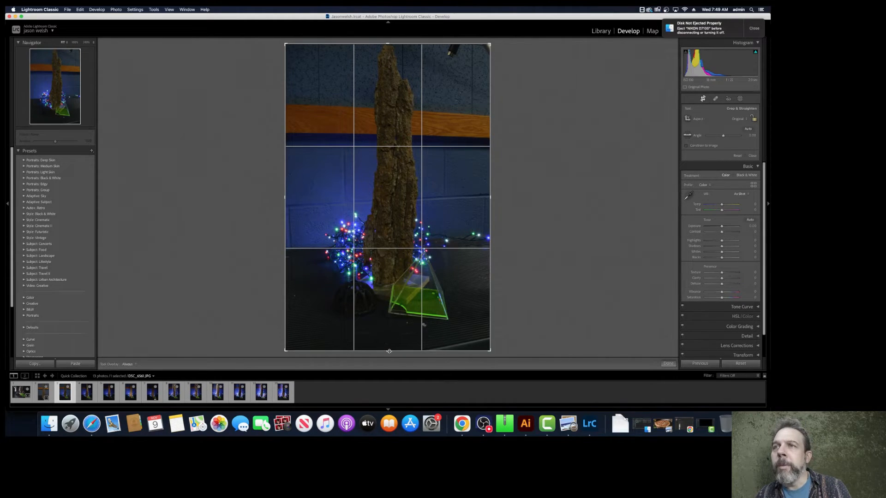
left_click_drag(387, 351, 390, 342)
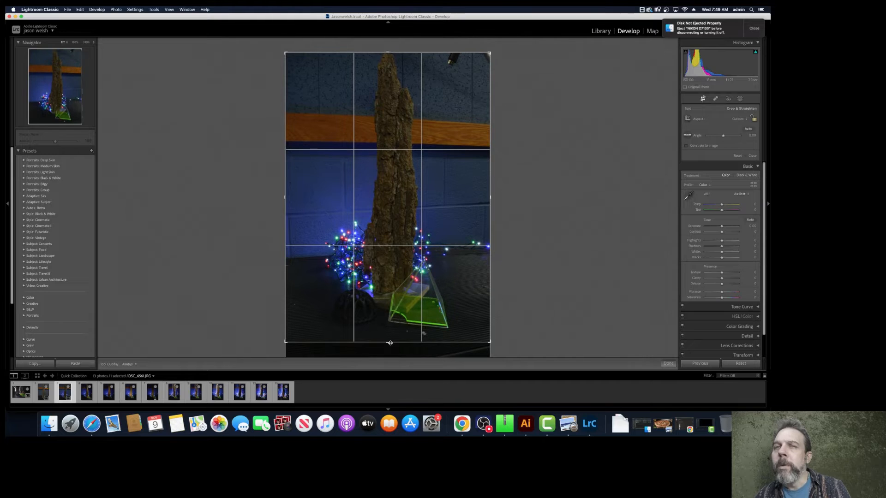
key("Return")
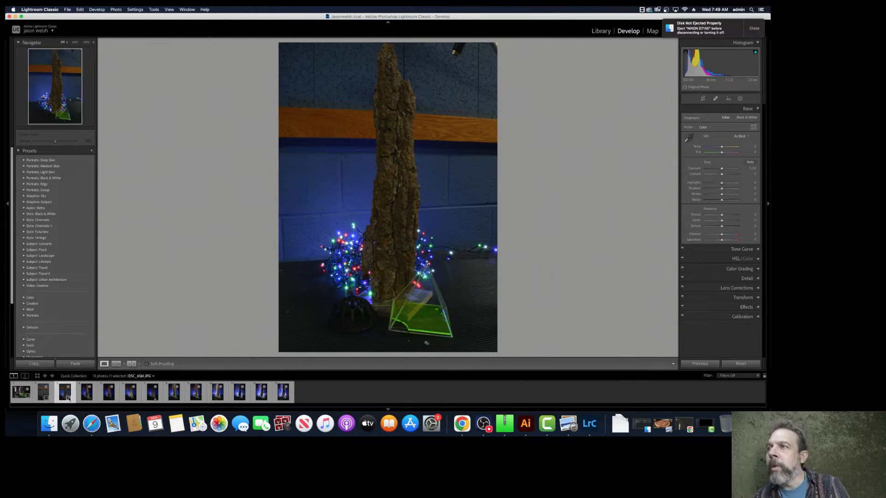
left_click(82, 392)
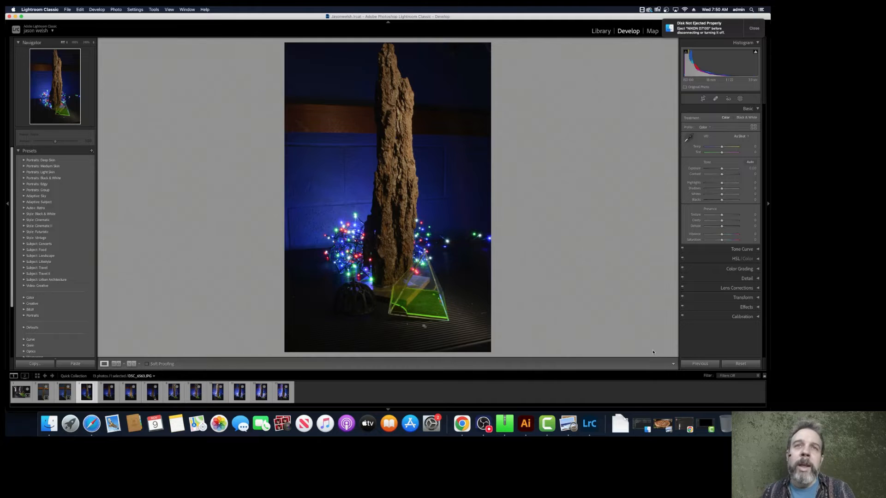
left_click(23, 388)
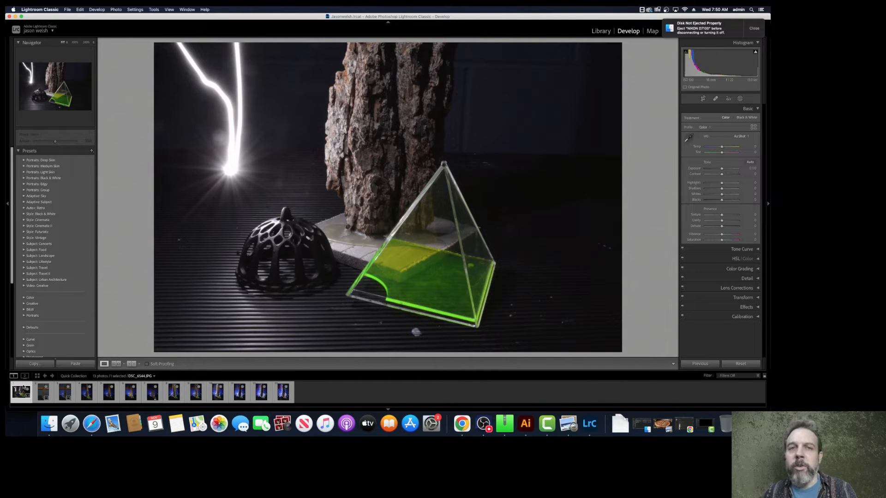
Raise the pyramid photo's sharpening amount to about 67 and radius to about 1.8
left_click(745, 278)
scroll(742, 323, "down", 3)
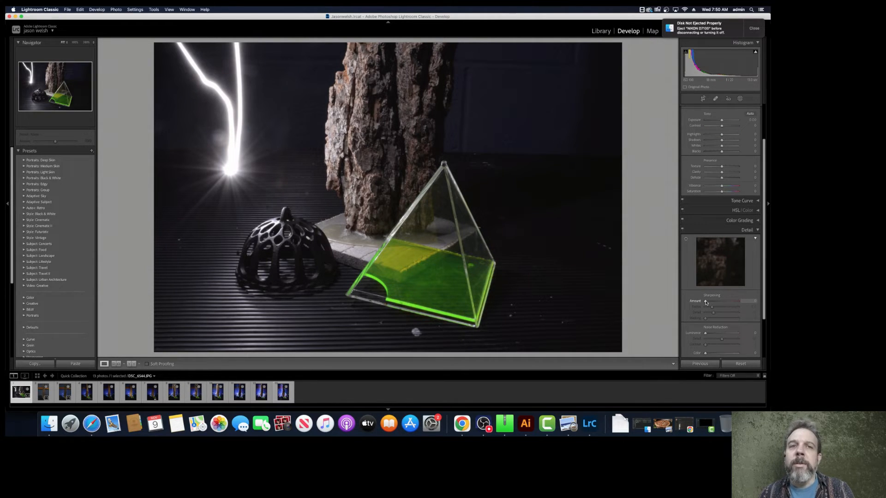
left_click_drag(705, 303, 719, 303)
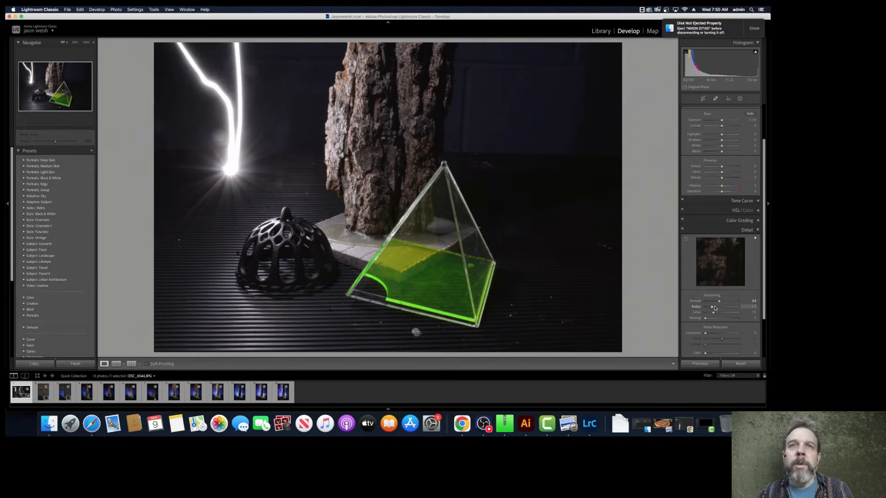
left_click_drag(712, 307, 721, 307)
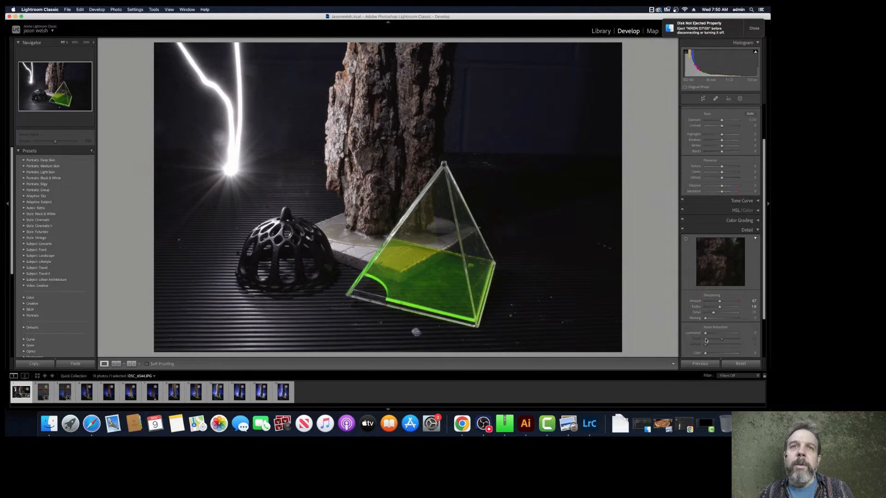
scroll(712, 343, "down", 3)
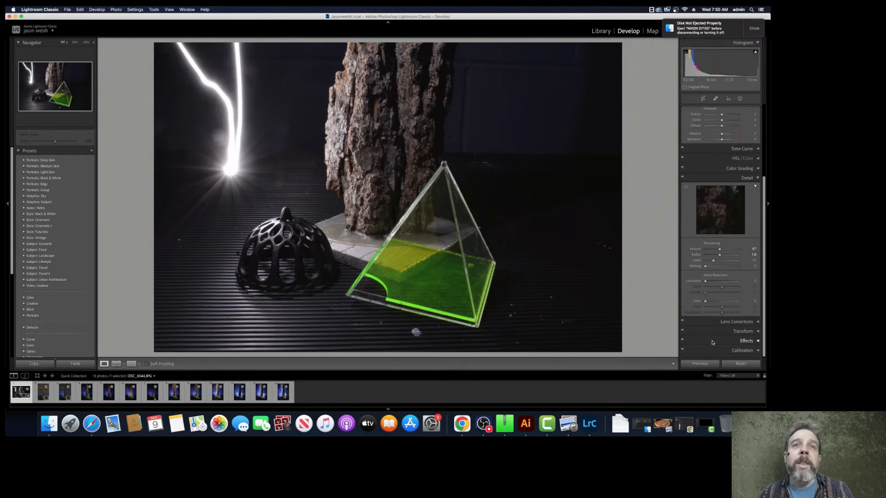
Enable chromatic aberration removal and the Nikon lens profile correction on the pyramid photo
left_click(731, 323)
scroll(719, 314, "down", 3)
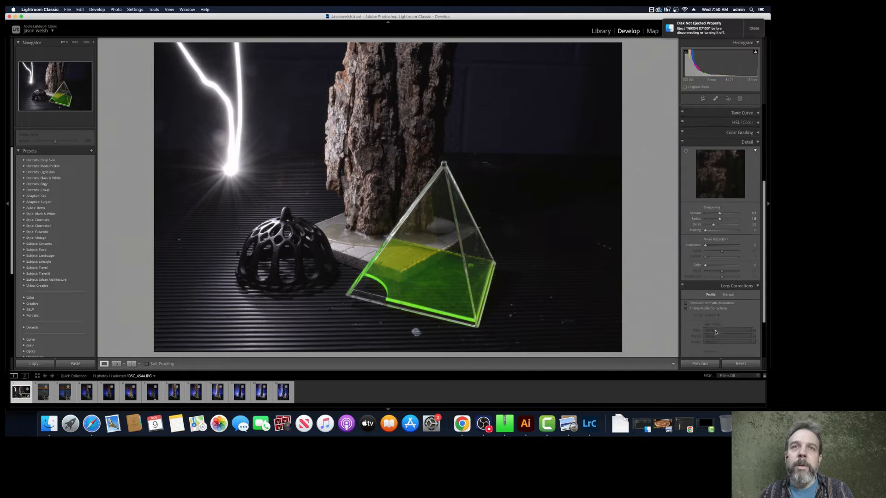
left_click(685, 293)
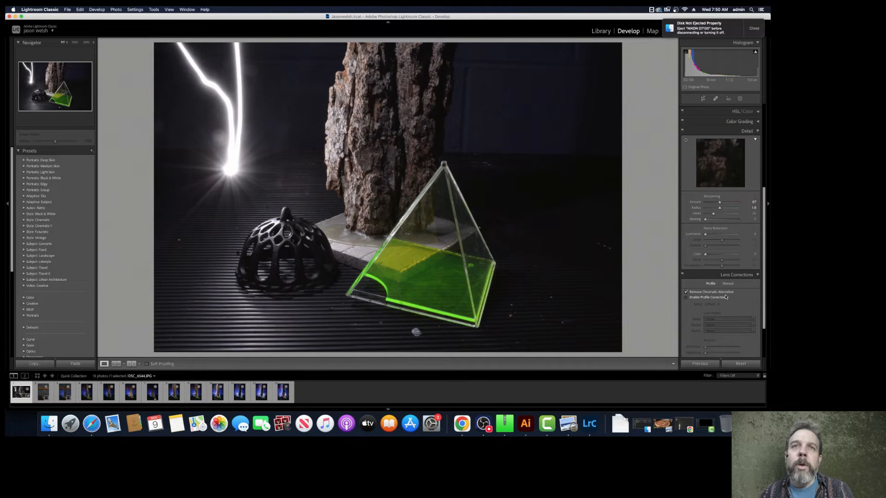
left_click(686, 297)
scroll(716, 305, "down", 1)
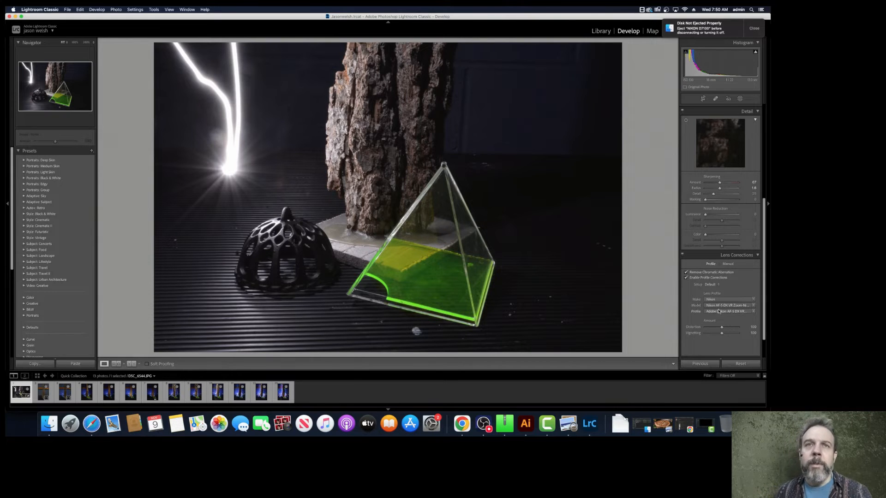
scroll(720, 334, "down", 2)
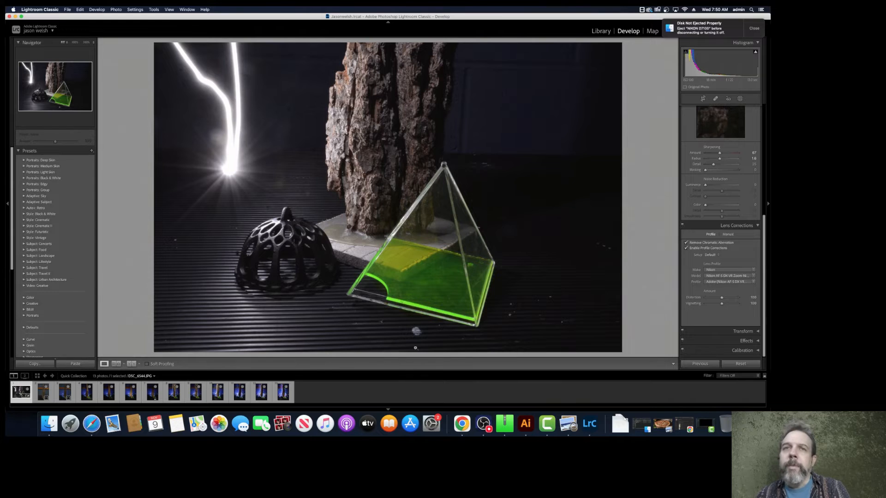
Copy every develop setting from the pyramid photo except Crop
left_click(34, 364)
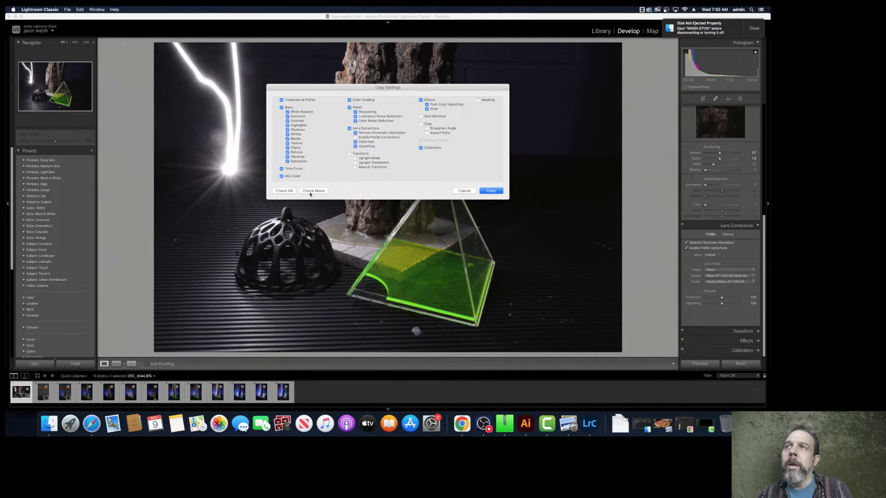
left_click(285, 190)
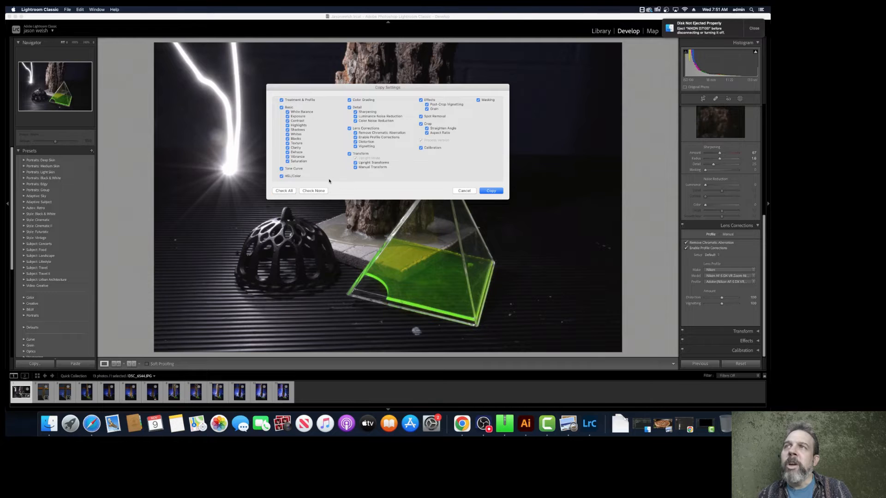
left_click(421, 124)
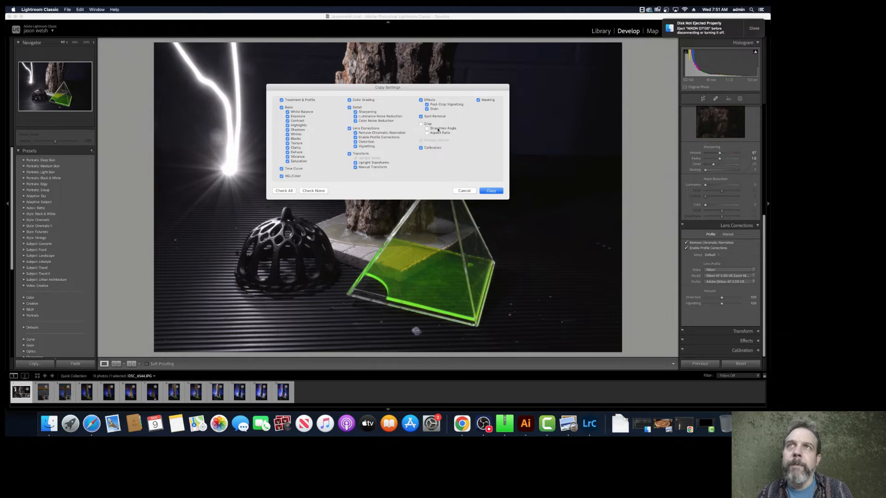
left_click(495, 189)
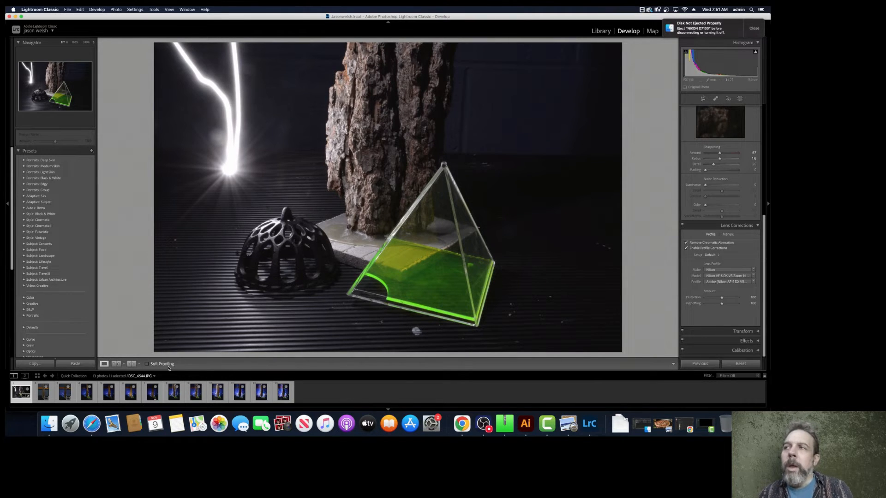
Select all 13 filmstrip photos with DSC_6544 active, enable Auto Sync, and paste the settings
left_click(143, 390)
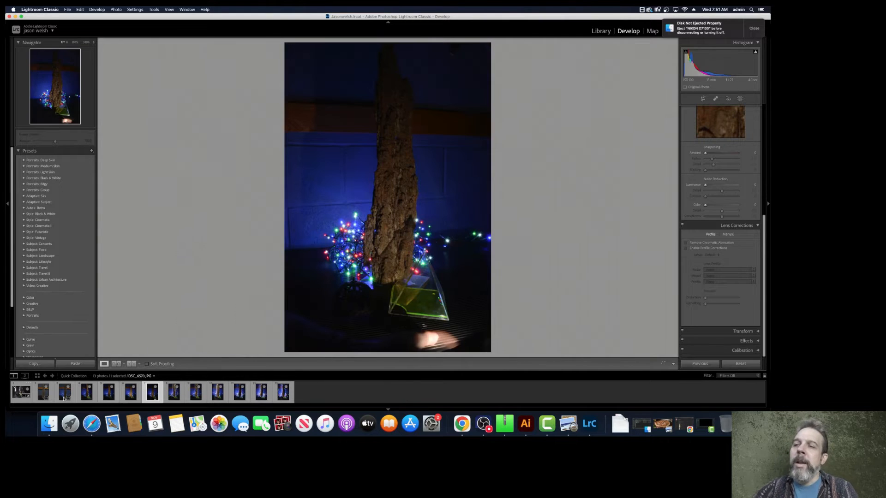
left_click(65, 395)
key("super+a")
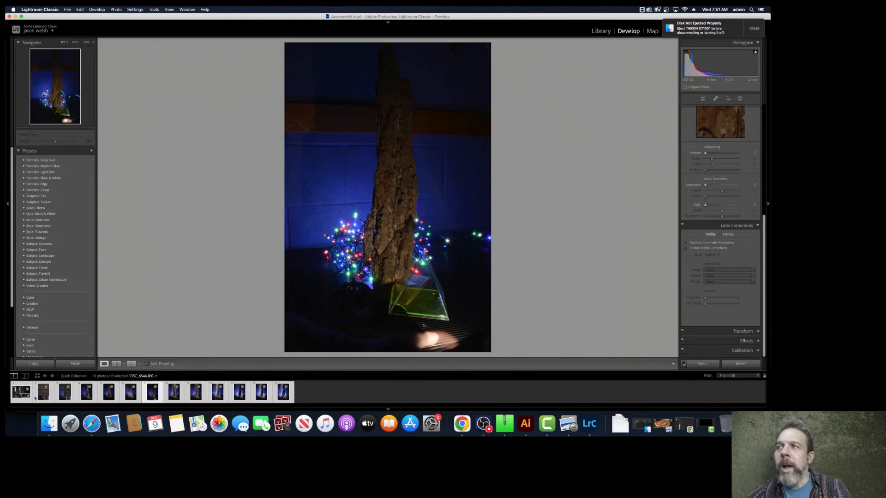
left_click(28, 389)
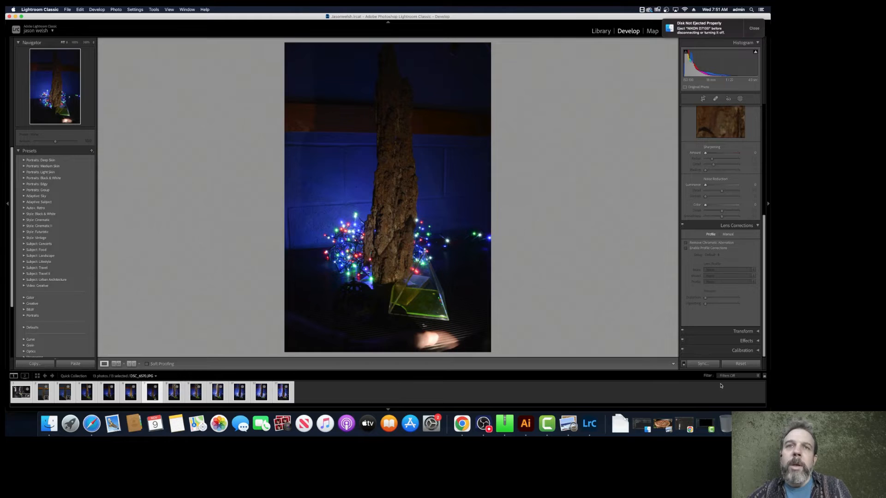
left_click(683, 364)
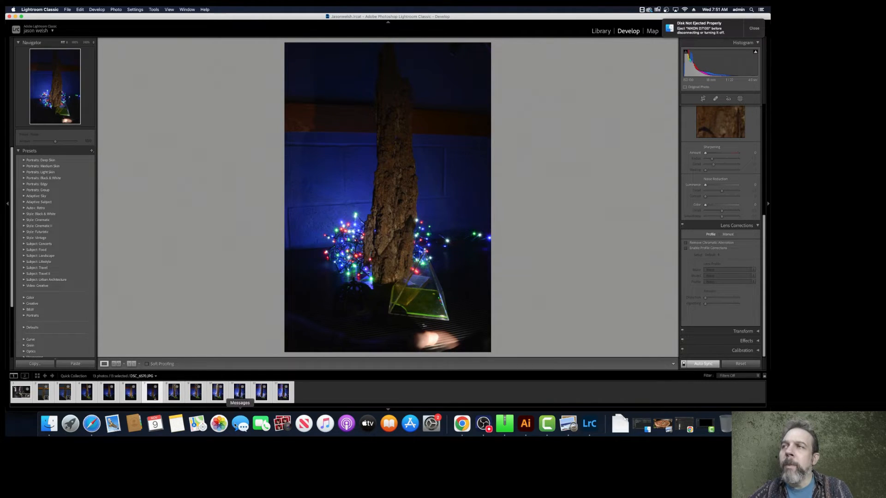
left_click(75, 364)
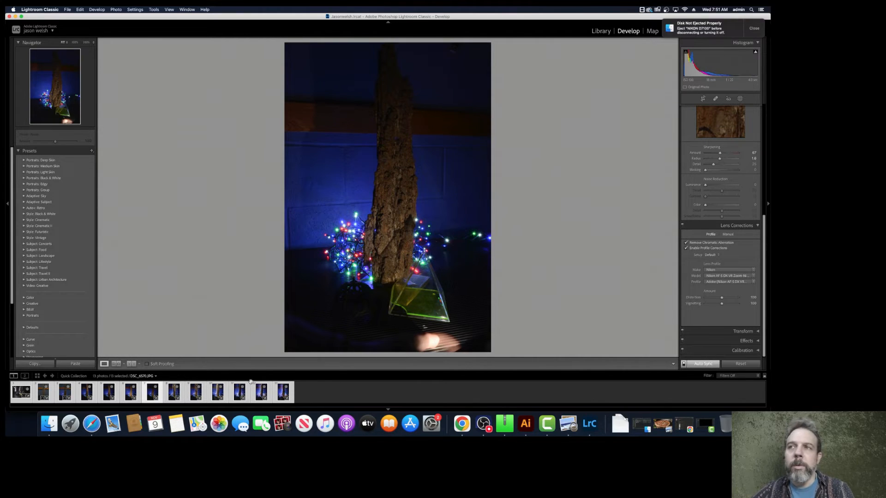
View DSC_6553, then switch to the darker tree photo DSC_6563 and return to the Basic panel
left_click(52, 392)
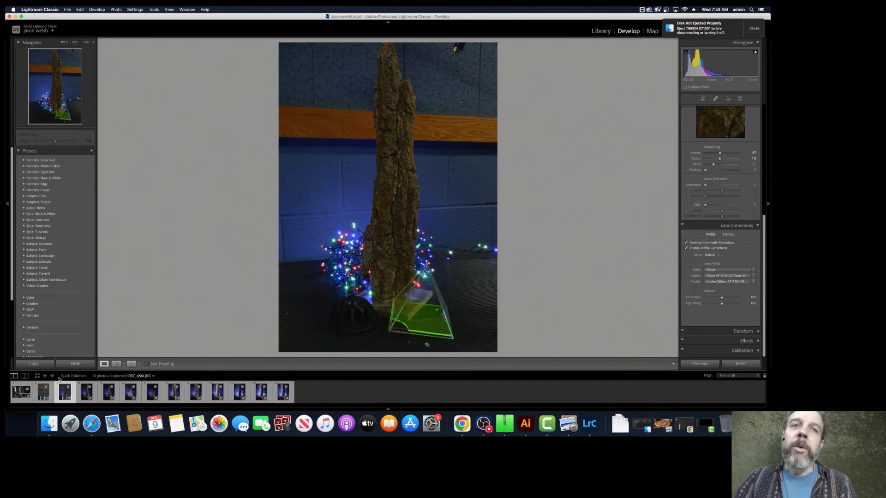
left_click(80, 393)
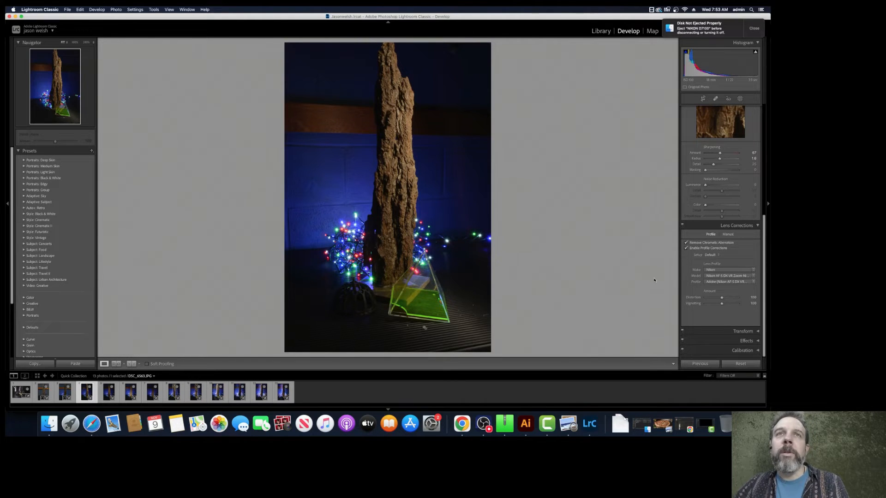
scroll(722, 193, "up", 10)
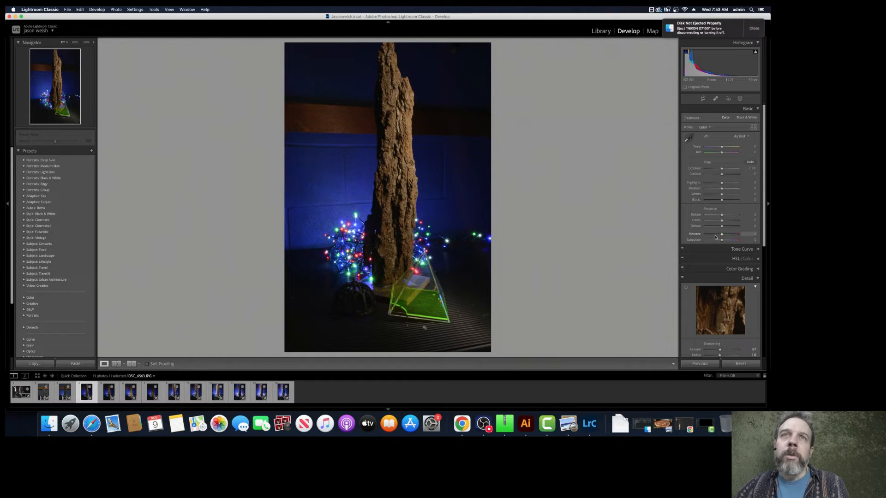
Set DSC_6563's vibrance to about +27, raise texture, and lower clarity to about -5
left_click_drag(722, 236, 732, 221)
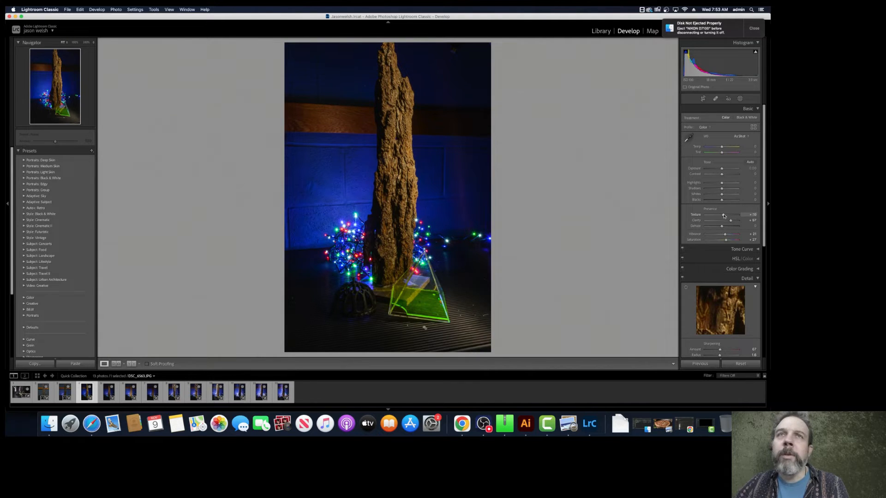
mouse_move(722, 215)
left_mouse_down()
mouse_move(730, 215)
mouse_move(715, 216)
left_mouse_up()
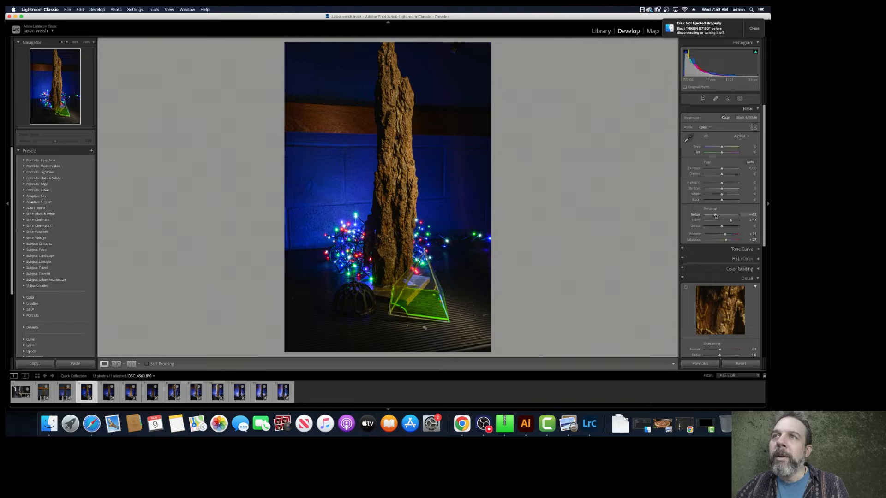
left_click(405, 237)
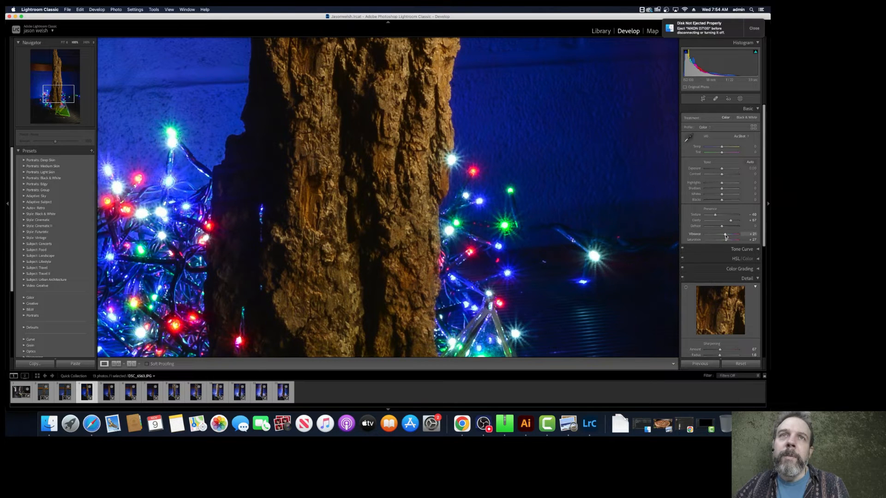
left_click_drag(725, 234, 727, 235)
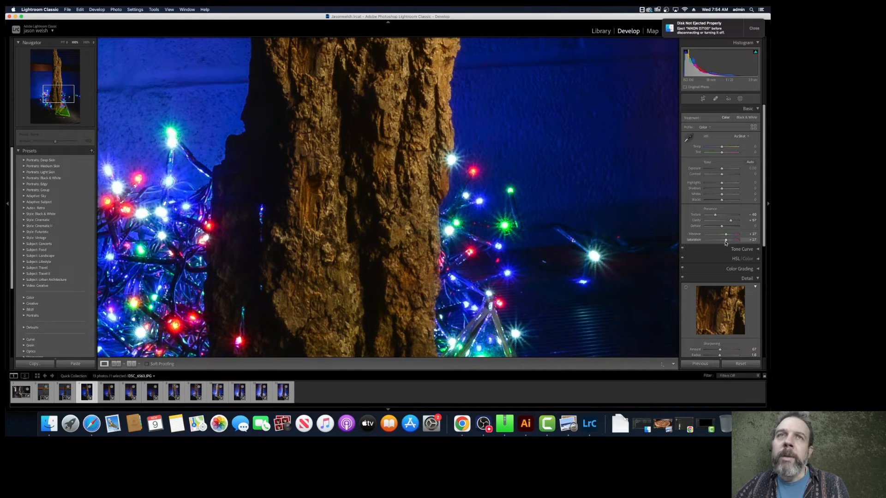
left_click_drag(730, 221, 720, 222)
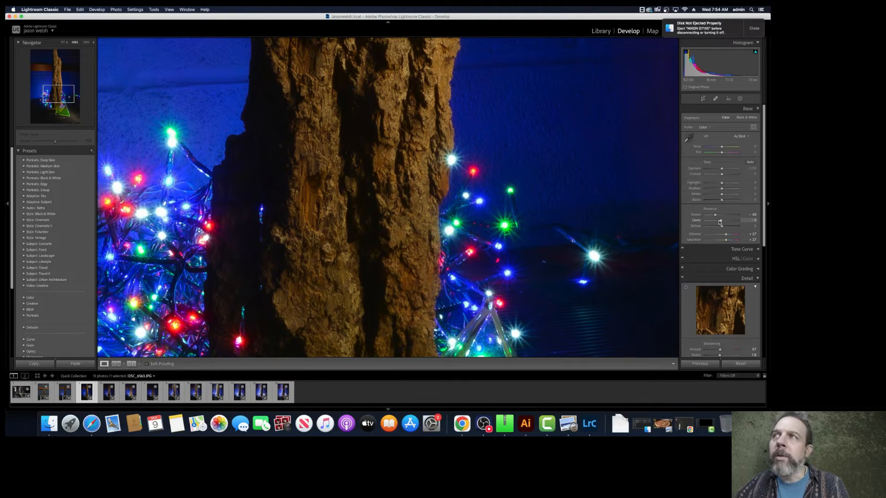
left_click(411, 242)
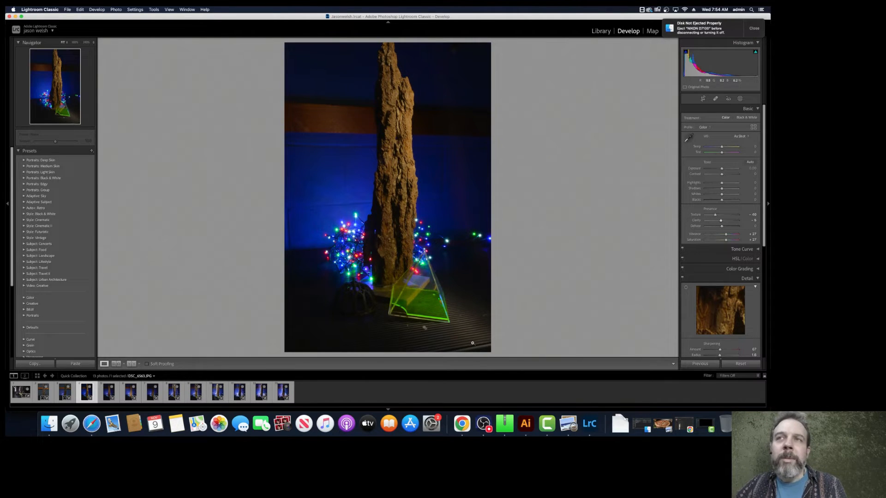
Compare DSC_6561 and the brighter third photo, then return to the darker DSC_6563
left_click(69, 395)
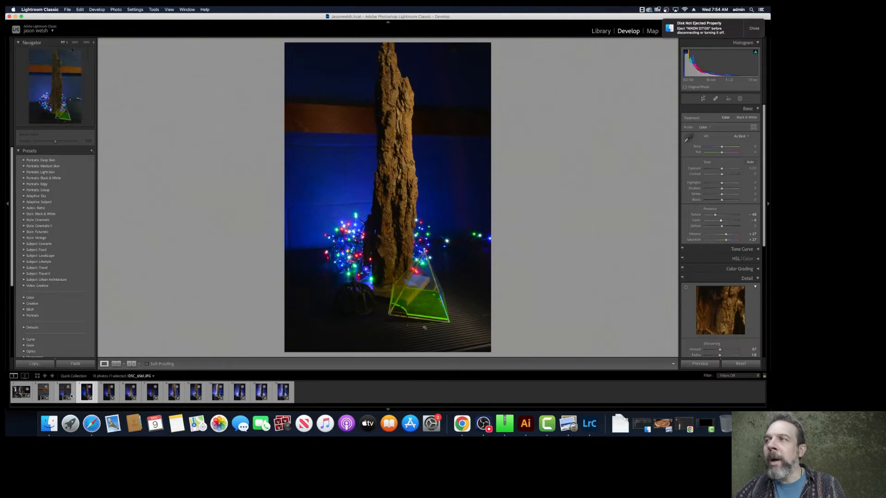
left_click(63, 396)
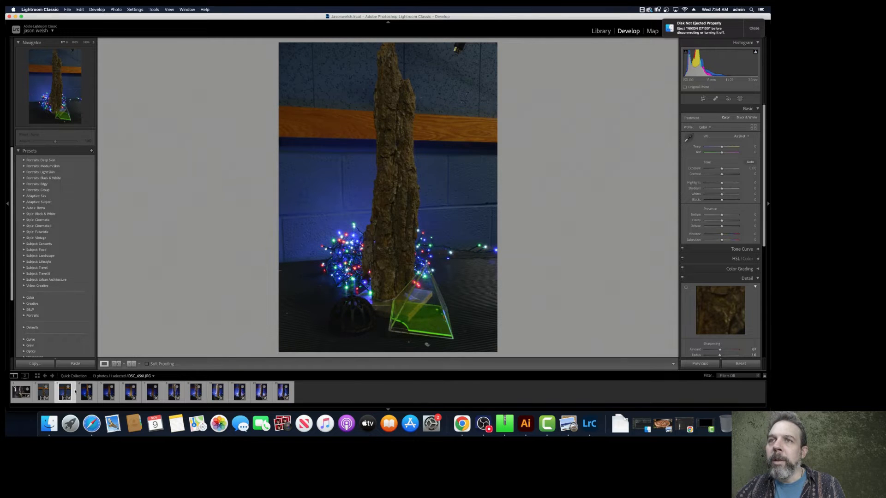
left_click(87, 393)
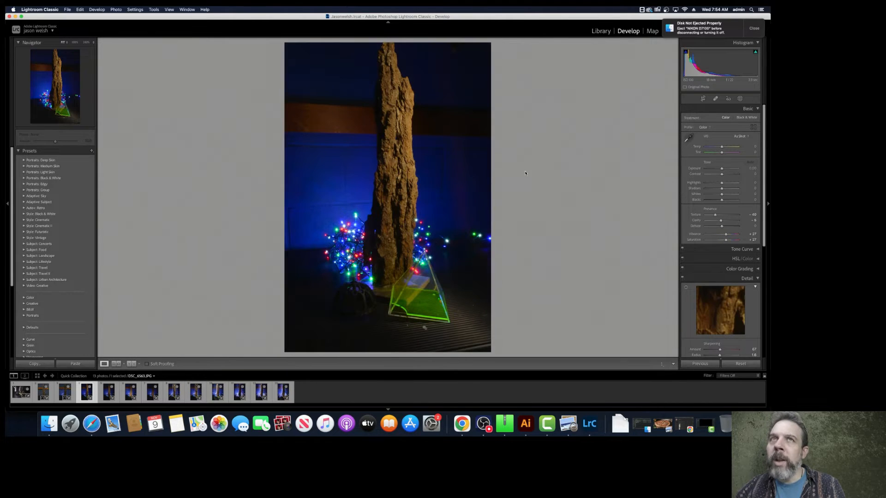
Crop DSC_6563 by trimming its bottom edge upward
left_click(703, 99)
left_click_drag(388, 352, 388, 345)
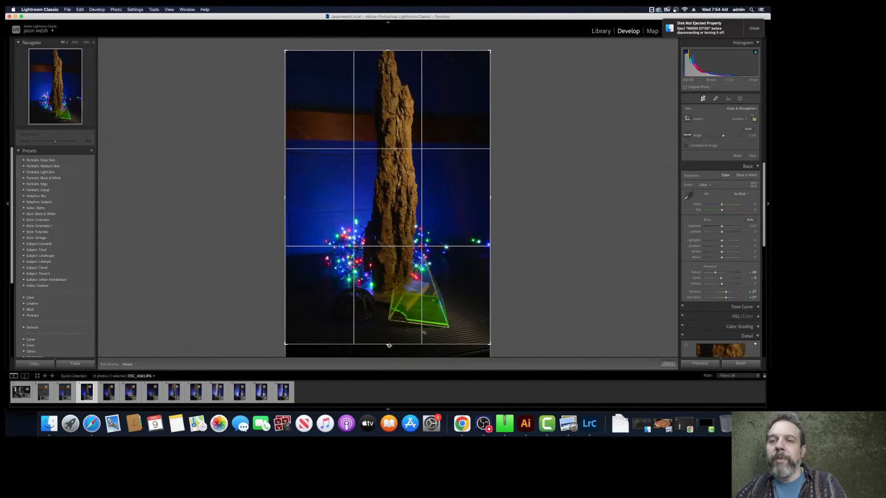
key("Return")
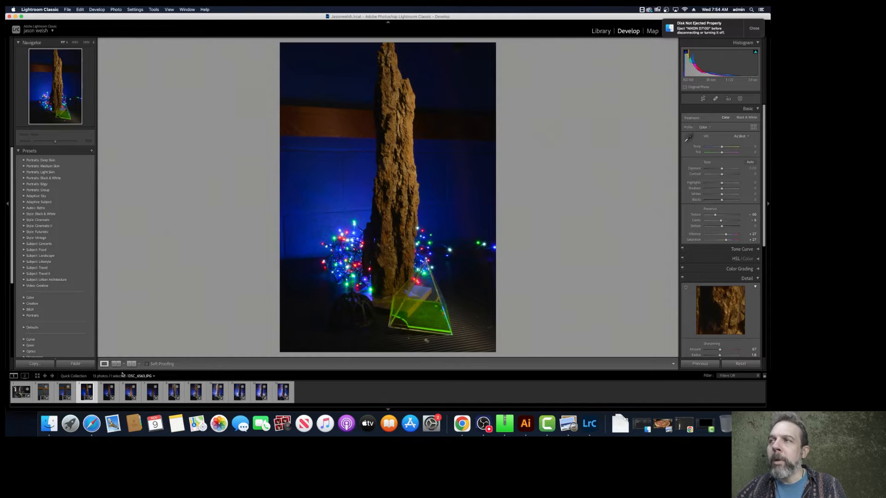
Review photos five through DSC_6587, then view DSC_6587's light trails at 100%
left_click(117, 395)
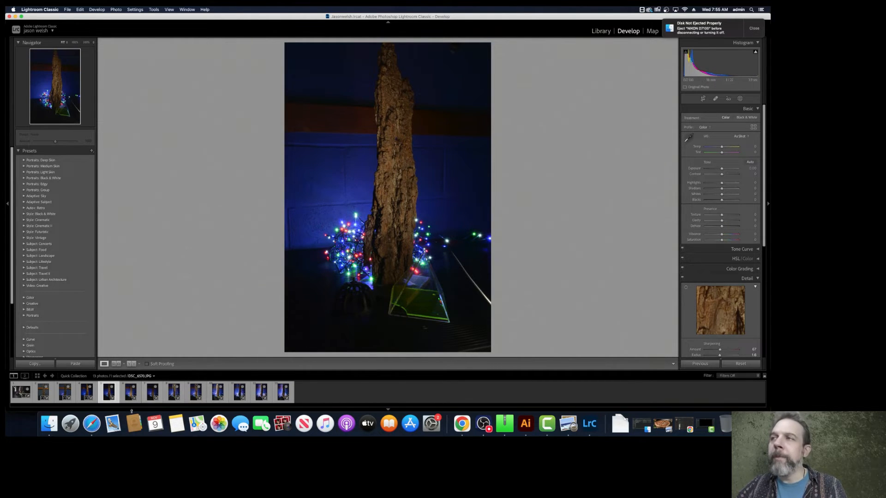
left_click(124, 394)
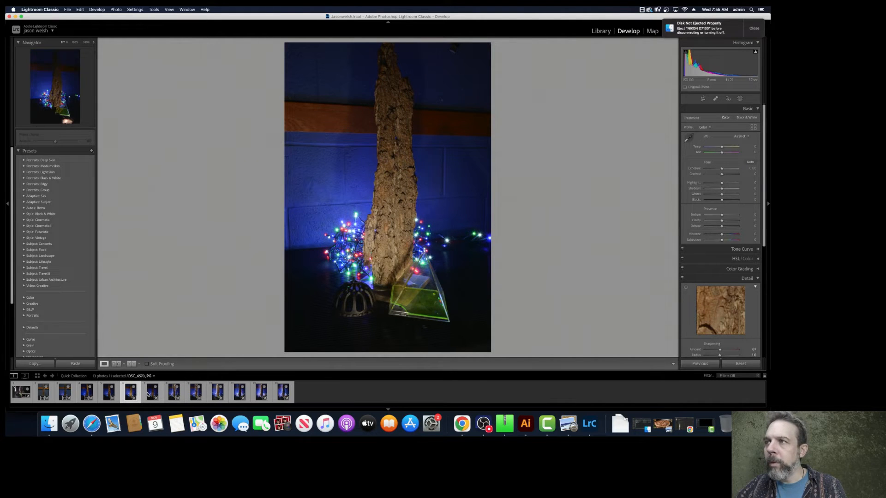
left_click(158, 394)
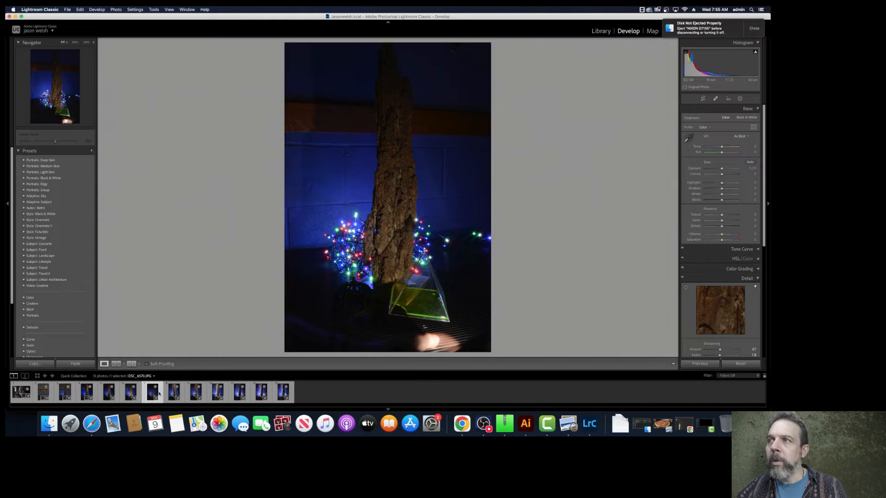
left_click(179, 392)
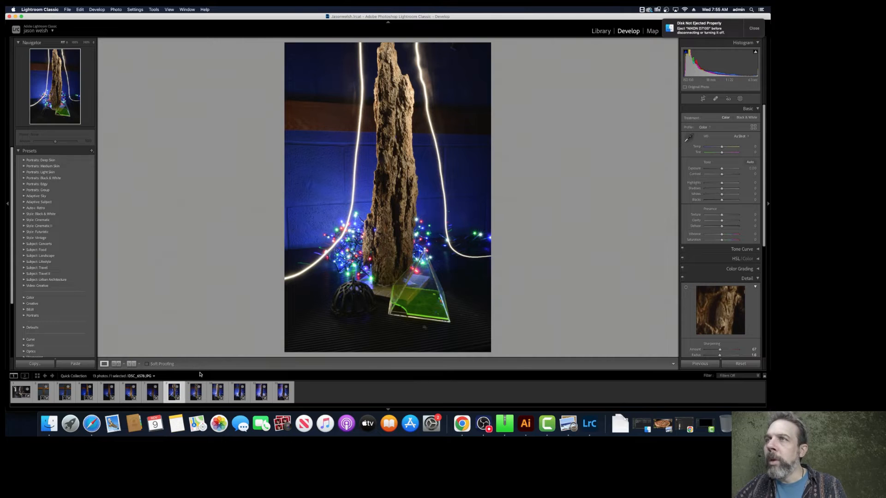
left_click(191, 390)
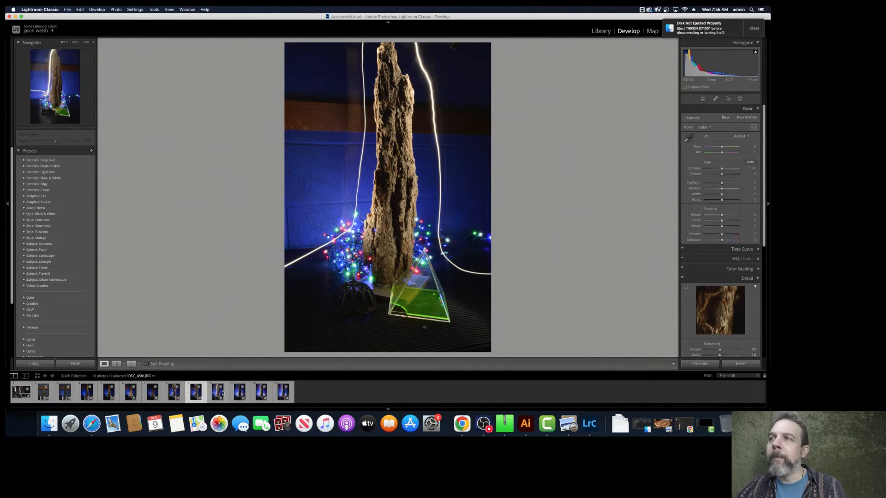
left_click(224, 394)
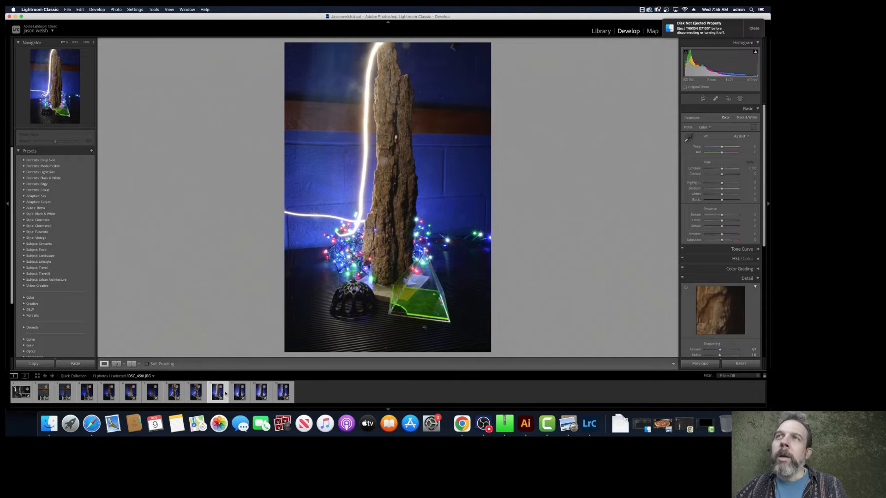
left_click(240, 393)
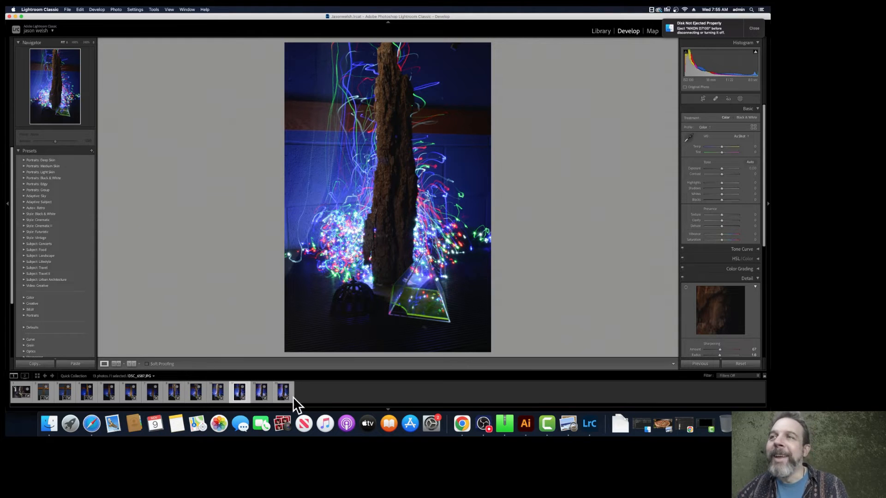
left_click(257, 396)
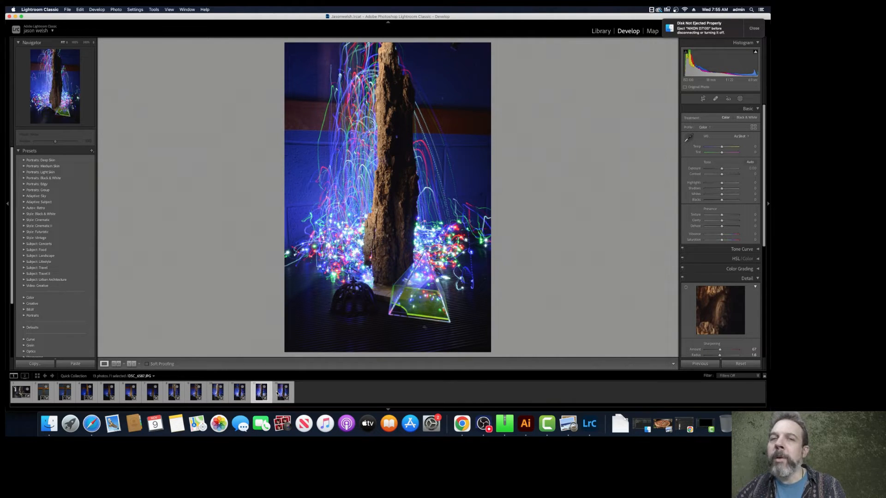
left_click(277, 393)
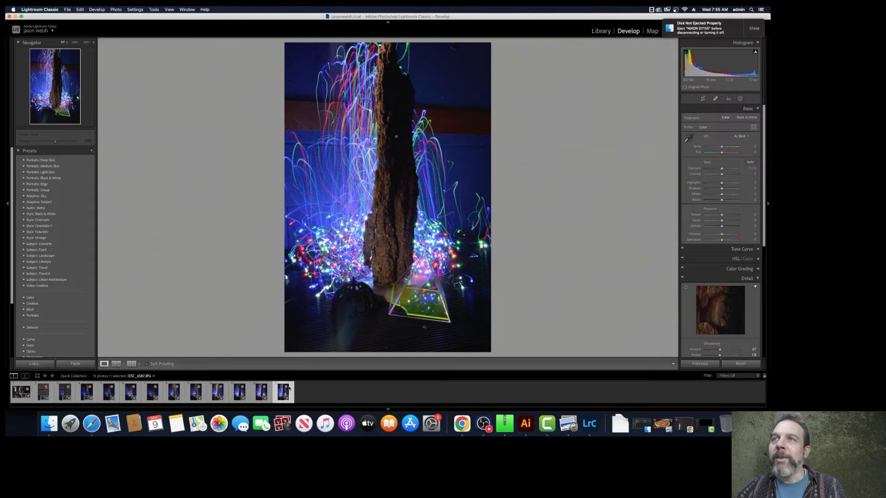
left_click(435, 213)
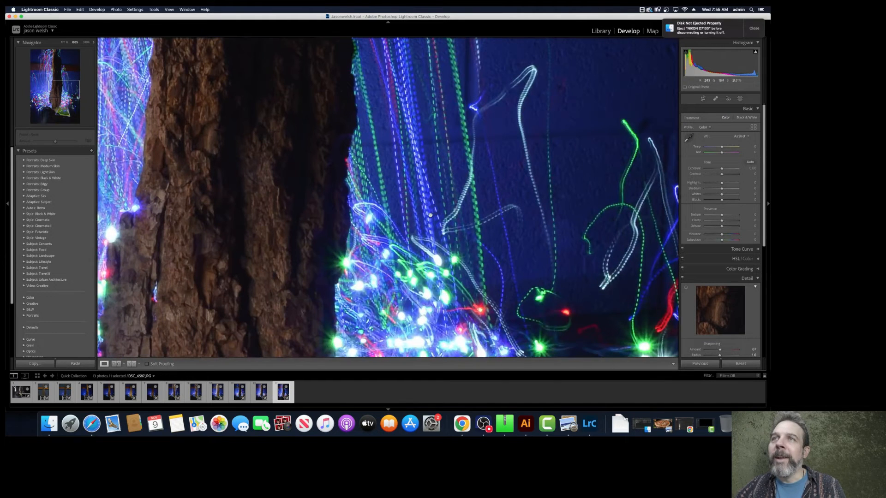
Copy only the Basic adjustments from the third photo
left_click(72, 394)
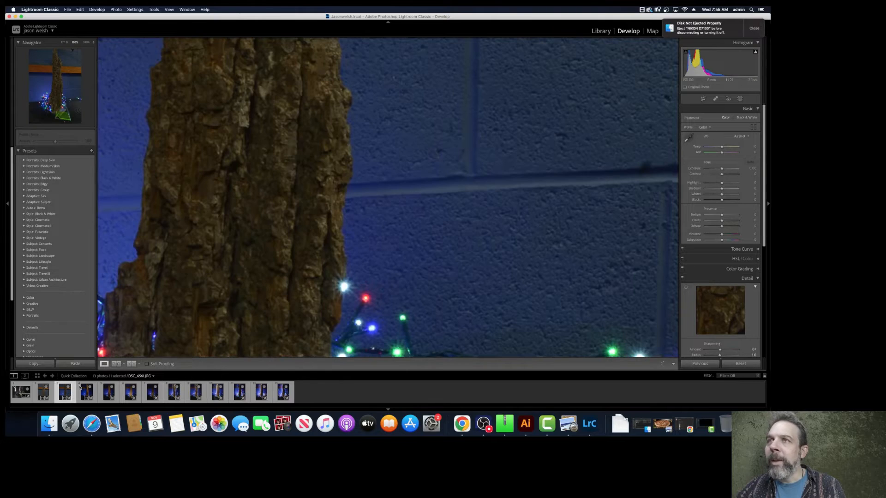
left_click(35, 364)
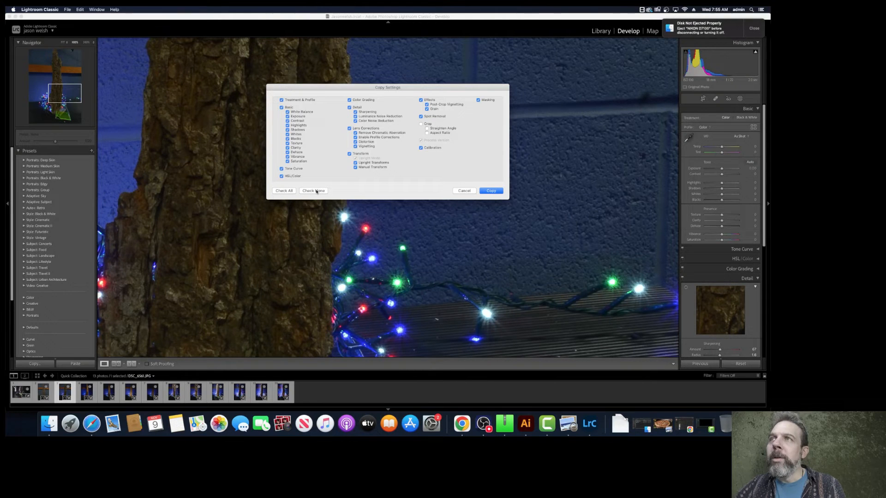
left_click(311, 191)
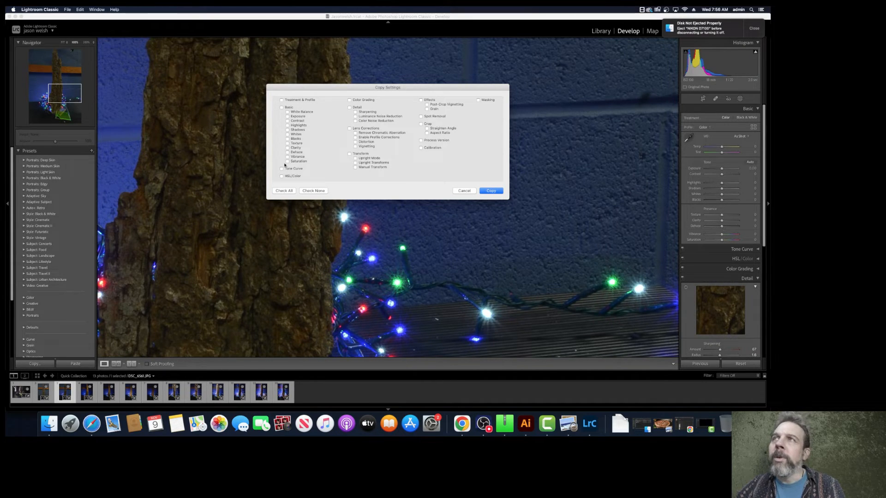
left_click(281, 107)
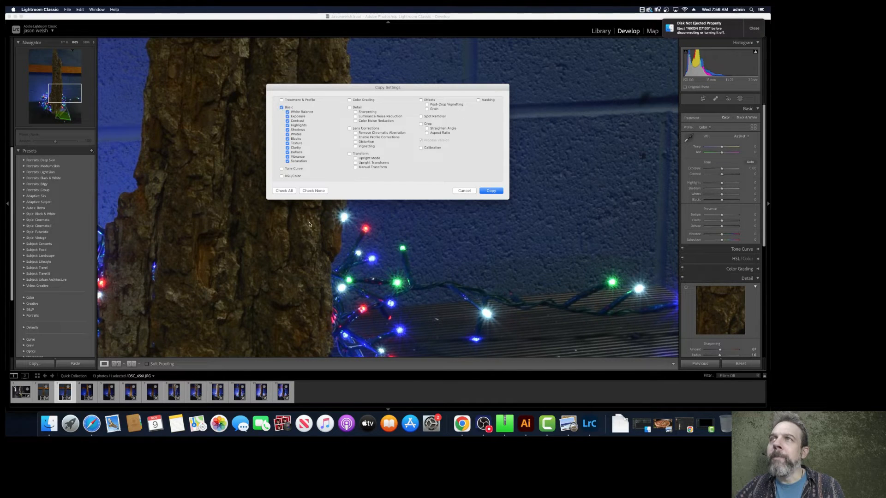
left_click(491, 190)
Paste the Basic settings onto photos three through thirteen, then view the sixth photo
left_click(87, 393)
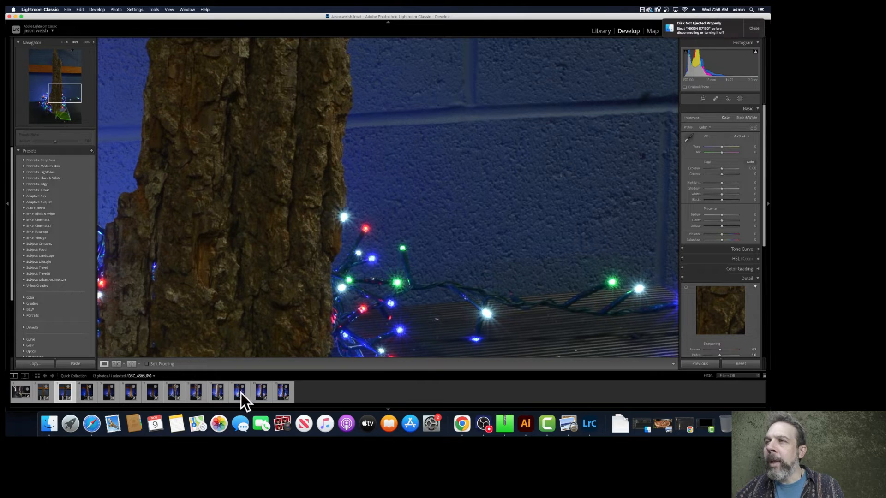
left_click(277, 393, "shift")
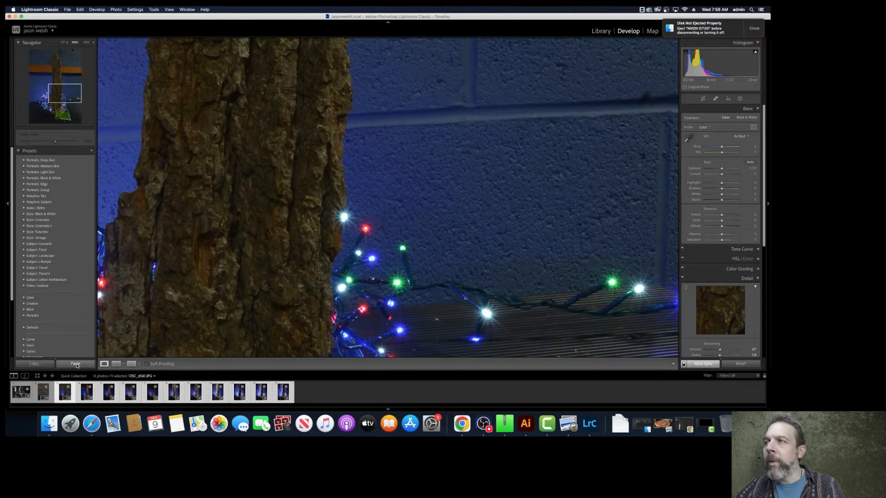
left_click(75, 364)
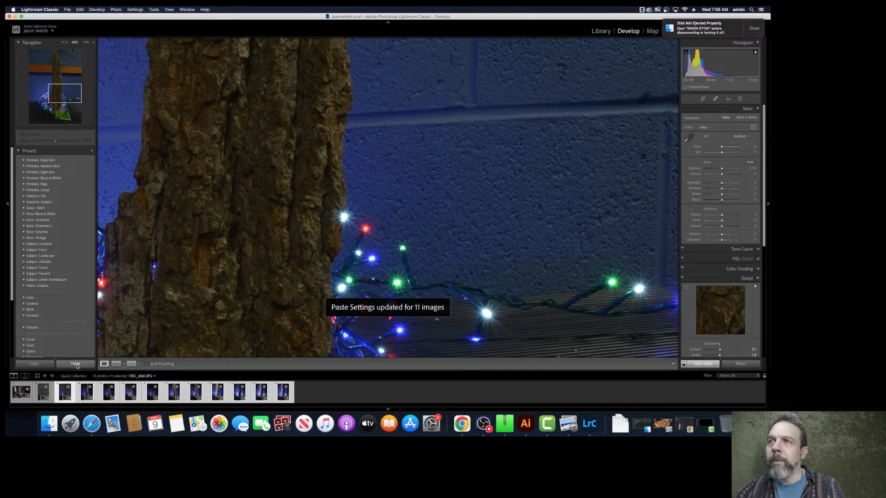
left_click(132, 393)
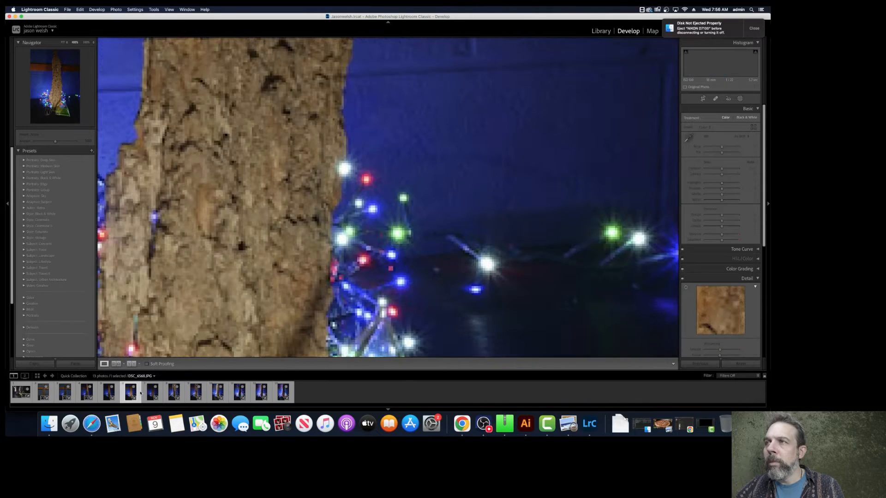
Return the zoomed photo to Fit view and select DSC_6553, the unlit daylight bark shot
left_click_drag(381, 314, 376, 235)
left_click(377, 234)
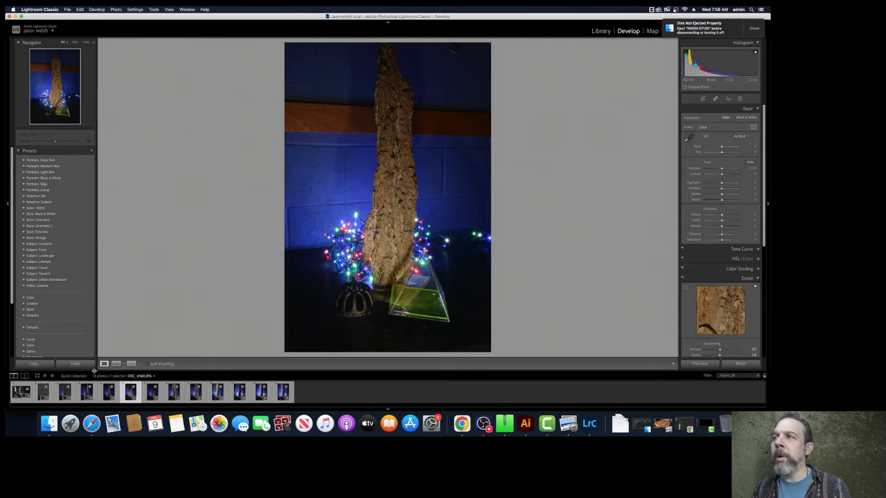
left_click(44, 397)
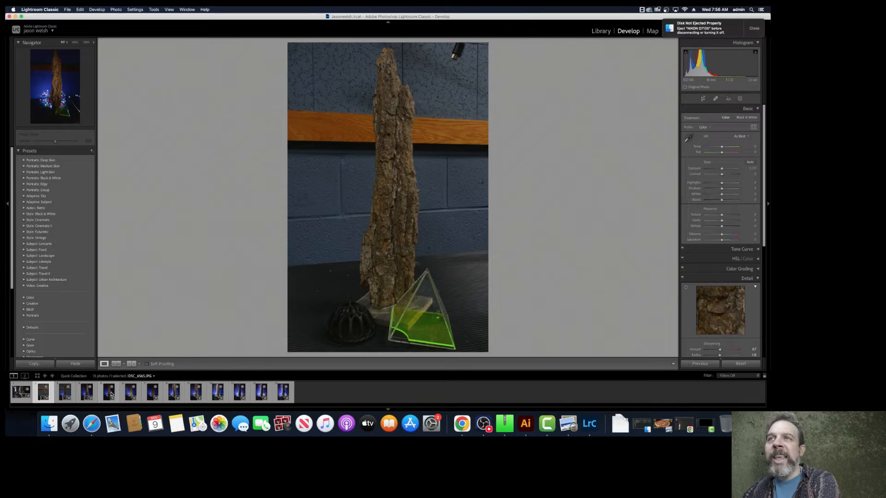
Send DSC_6553 to Photoshop as an edited copy with Lightroom adjustments
key("super+e")
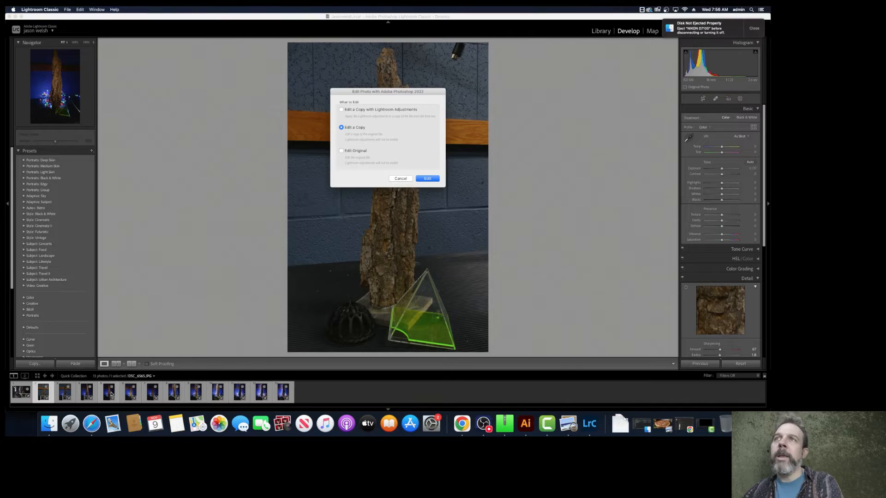
left_click(341, 110)
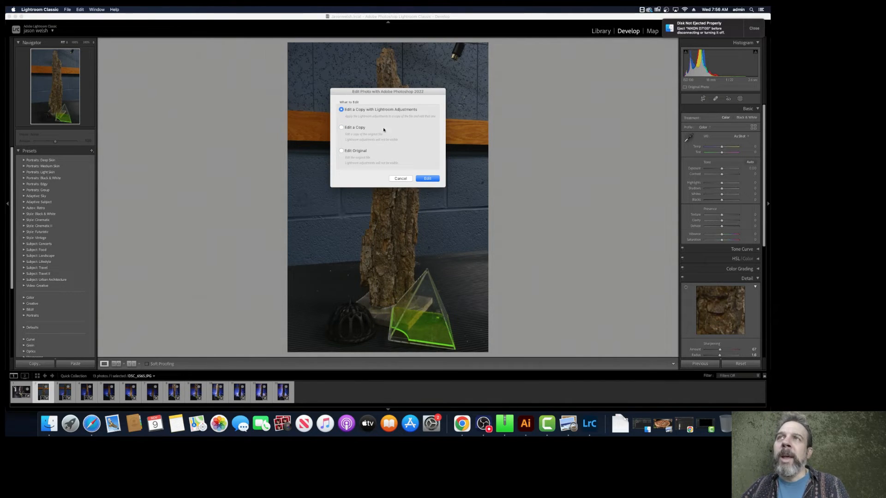
left_click(430, 180)
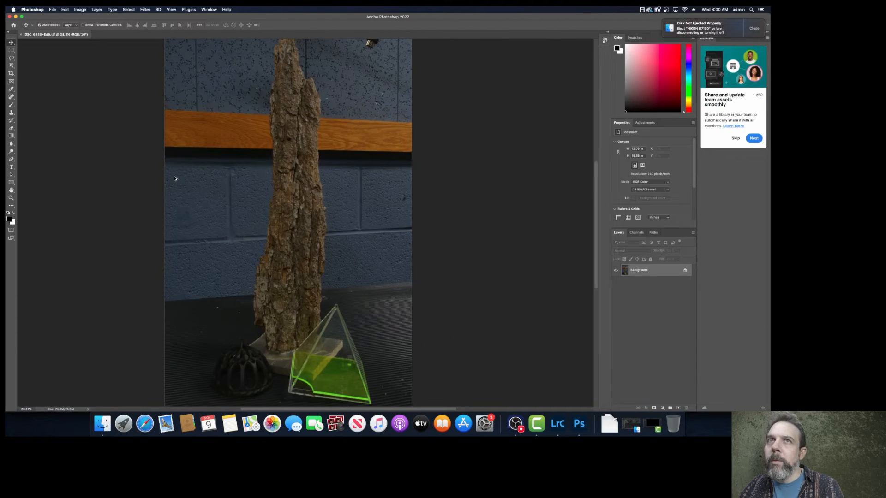
scroll(175, 178, "down", 3)
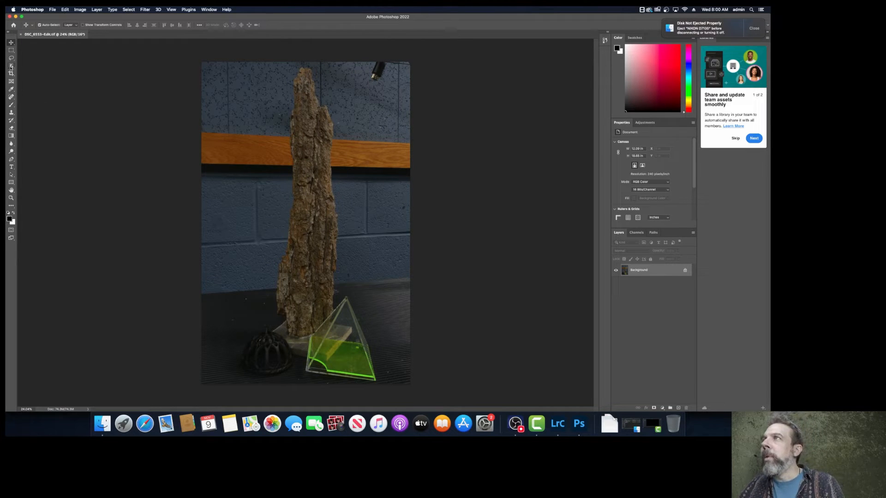
left_click(11, 96)
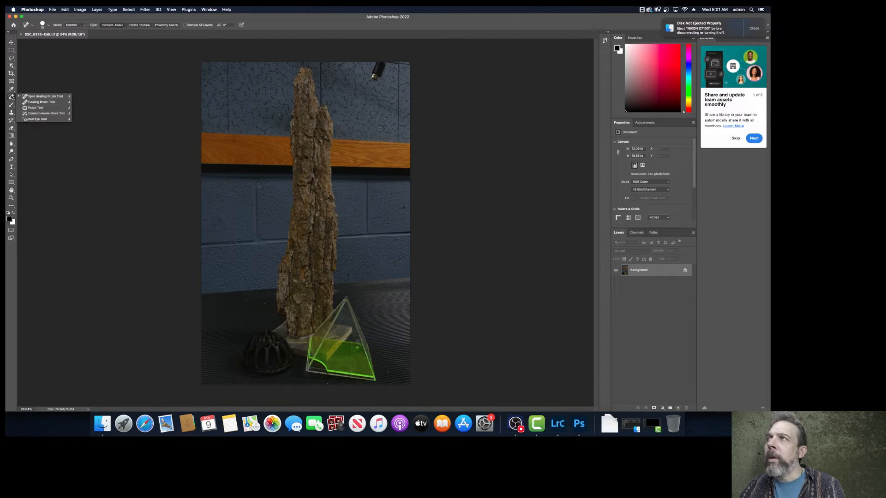
Patch out the dark cable at the top of the photo and deselect
left_click(40, 109)
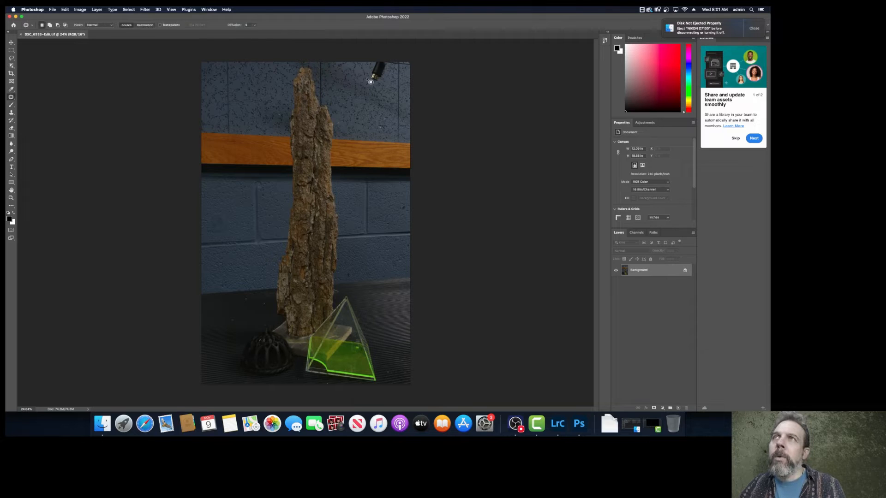
mouse_move(374, 70)
left_mouse_down()
mouse_move(367, 80)
mouse_move(379, 87)
mouse_move(392, 66)
mouse_move(372, 68)
mouse_move(360, 105)
left_mouse_up()
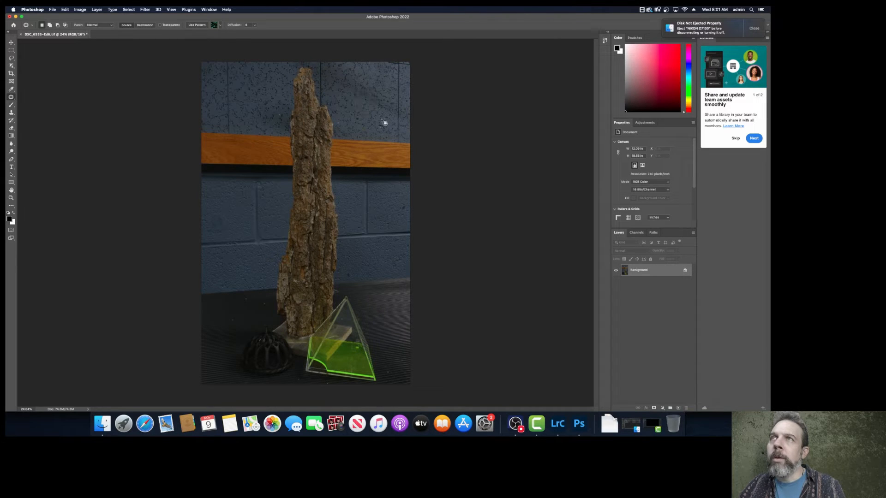
key("super+d")
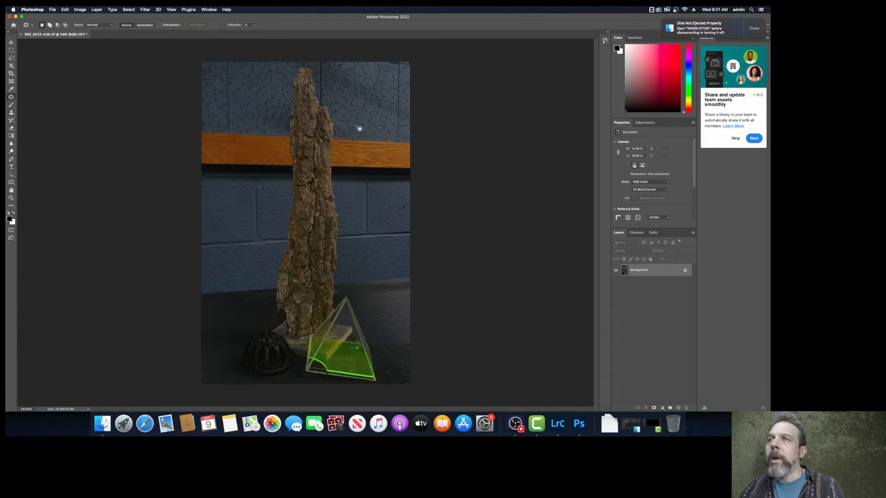
right_click(12, 97)
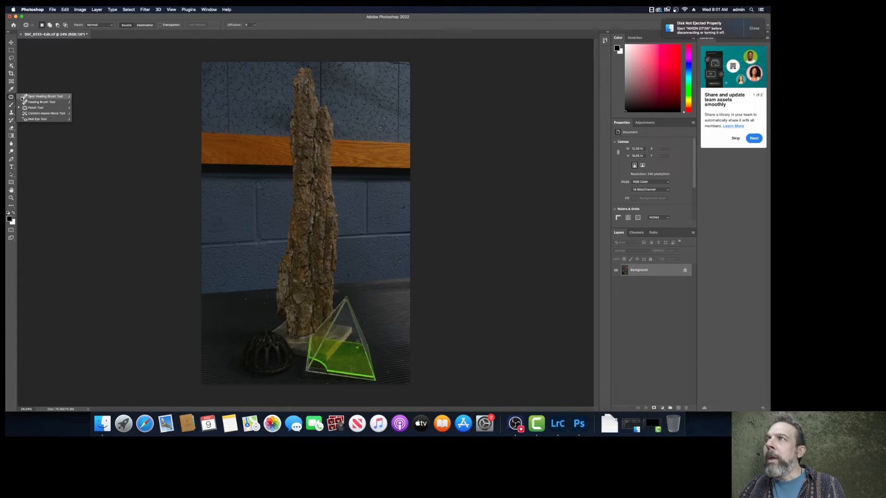
Zoom out to 21.8% and pick the Brush Tool with its size and hardness picker open
left_click(11, 112)
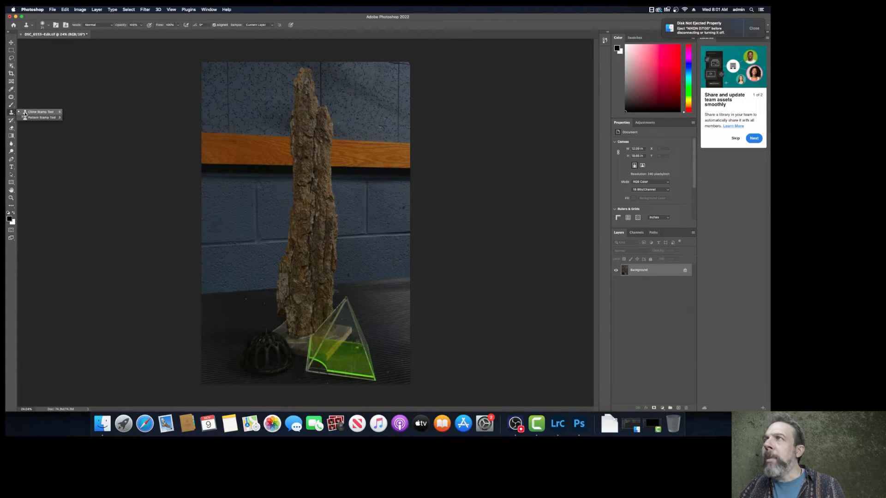
left_click(25, 113)
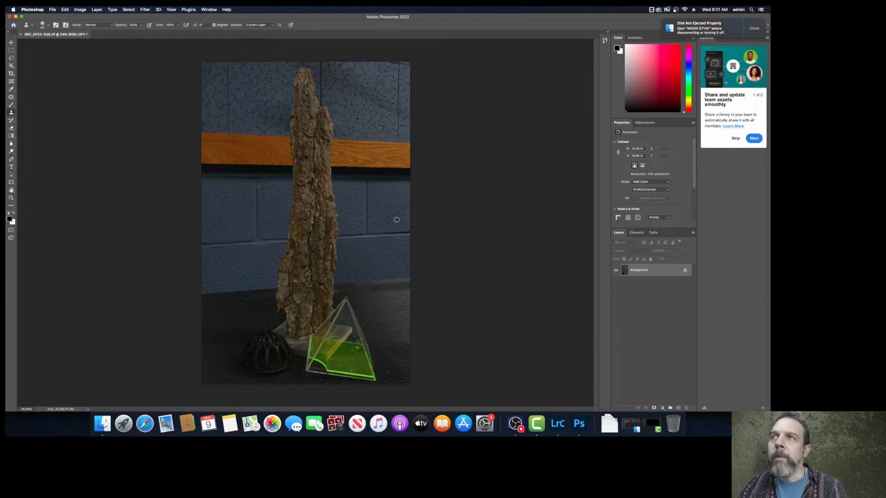
scroll(366, 251, "up", 5)
scroll(370, 259, "down", 3)
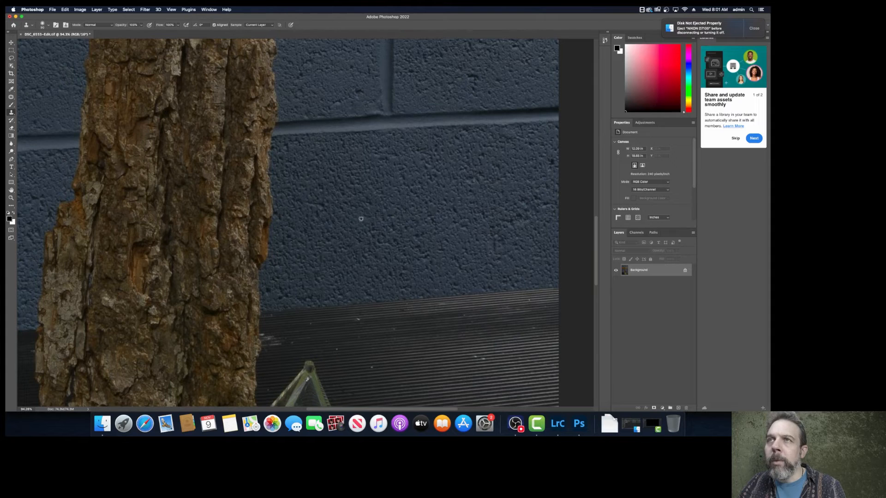
scroll(360, 217, "down", 6)
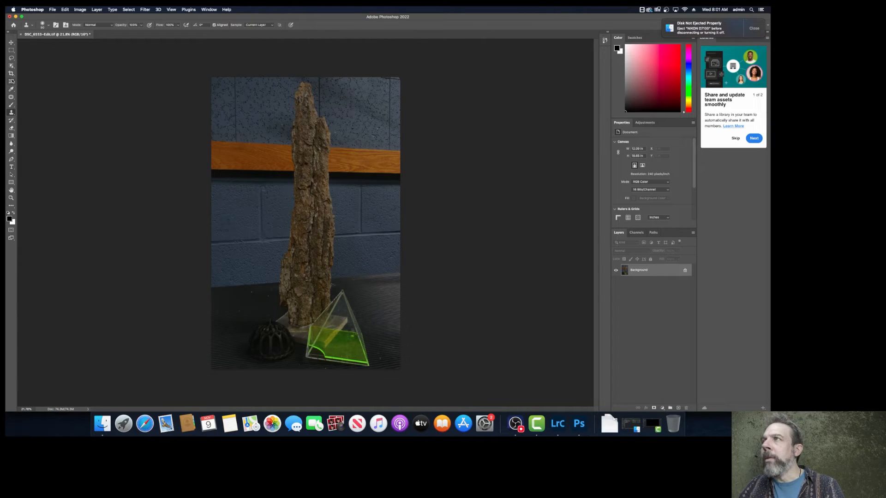
left_click_drag(11, 104, 33, 107)
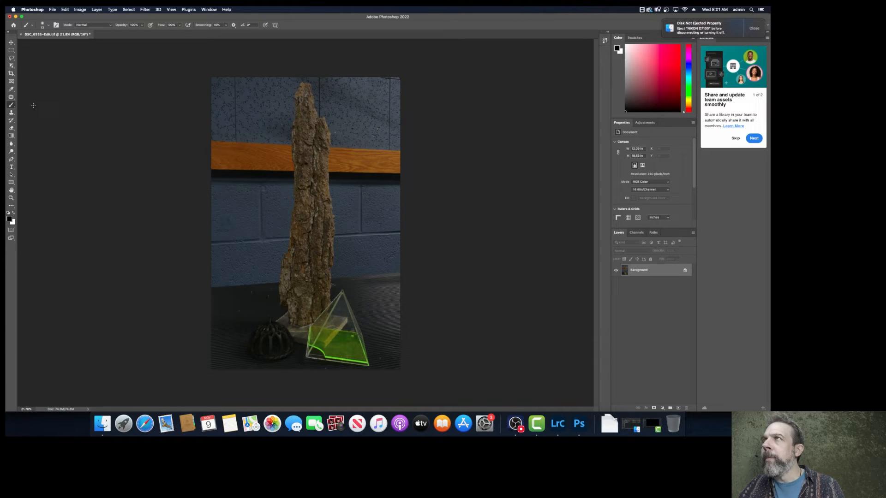
left_click(48, 25)
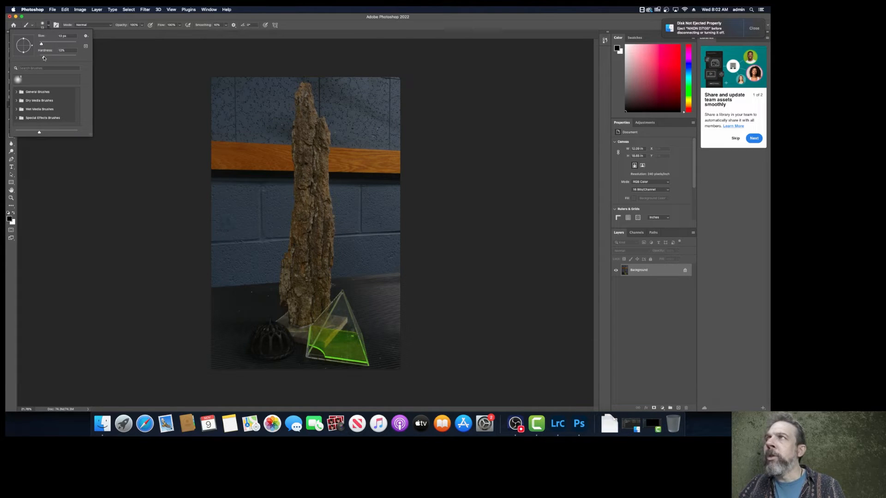
Enter Quick Mask mode, adjust the brush size, and review the Quick Mask Options
left_click(54, 192)
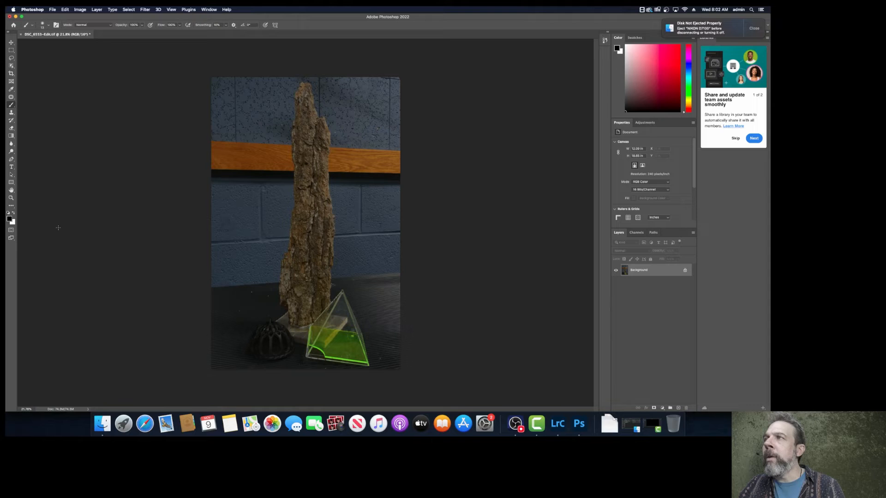
left_click(10, 230)
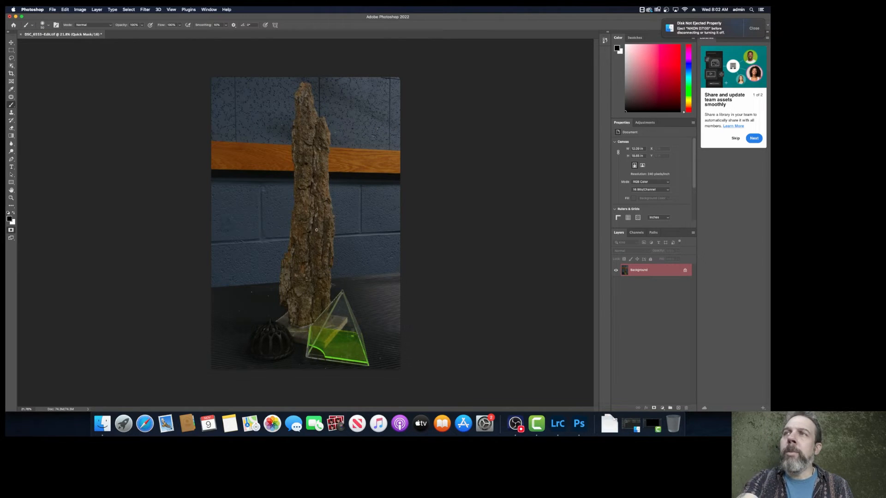
key("bracketright")
key("bracketright")
key("bracketright")
key("bracketright")
key("bracketright")
key("bracketright")
key("bracketright")
key("bracketright")
key("bracketright")
key("bracketright")
key("bracketright")
key("bracketright")
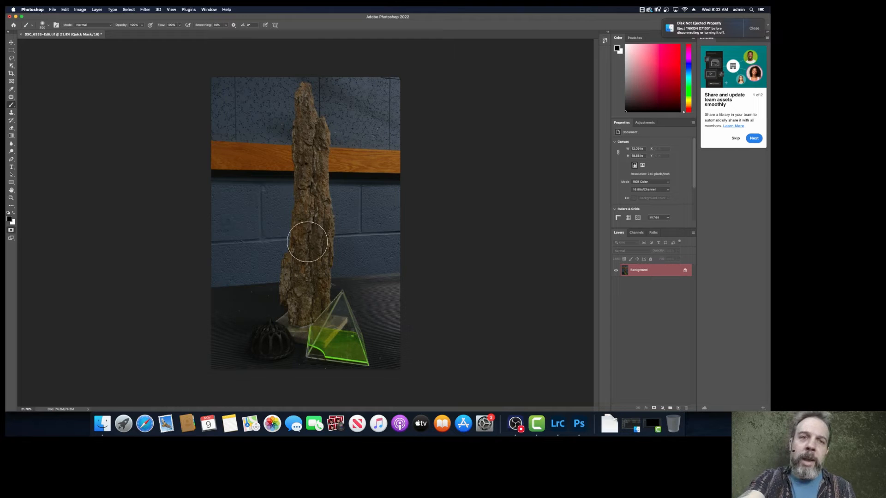
key("bracketleft")
key("bracketleft")
key("bracketleft")
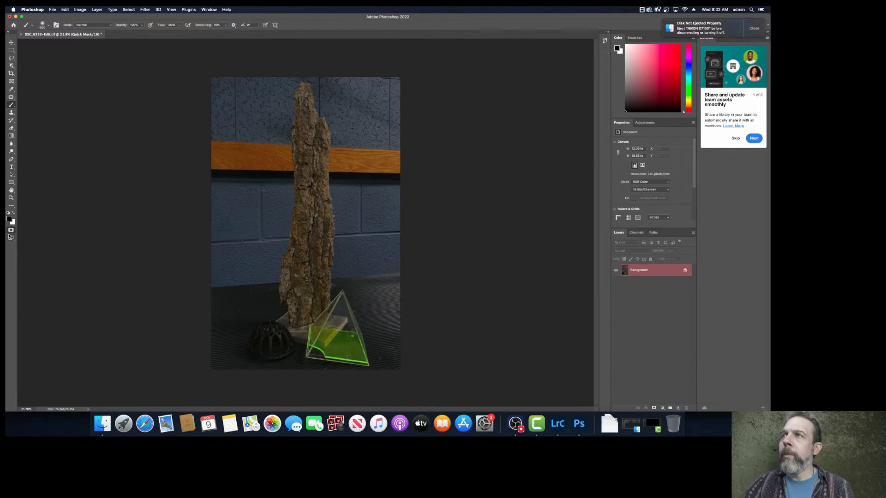
double_click(10, 231)
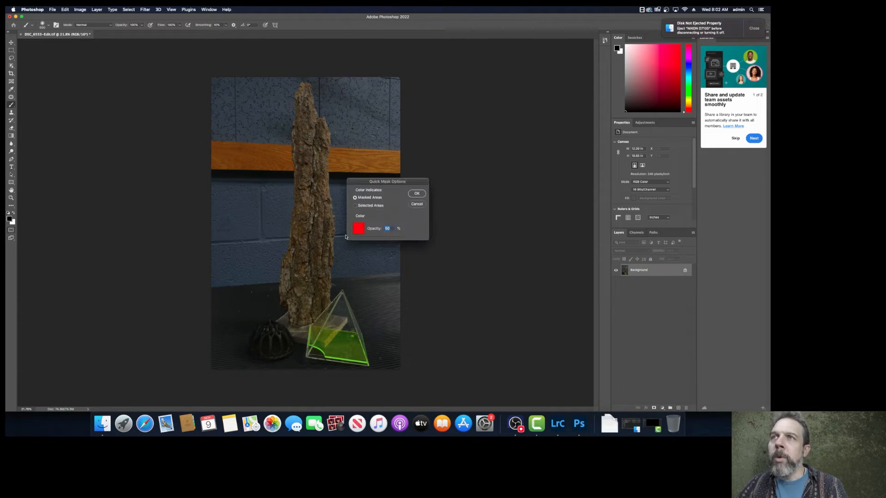
left_click(417, 204)
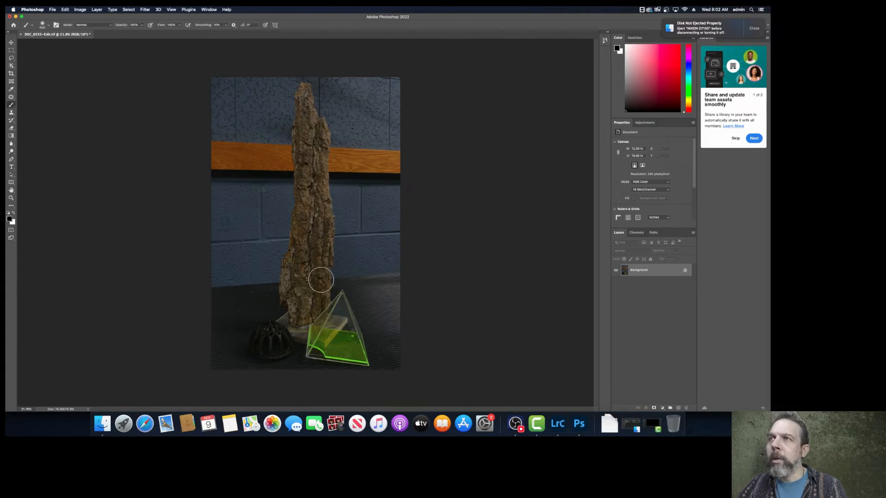
Paint a red mask patch on the middle of the bark, undoing a stray stroke
left_click_drag(317, 277, 313, 264)
key("super+z")
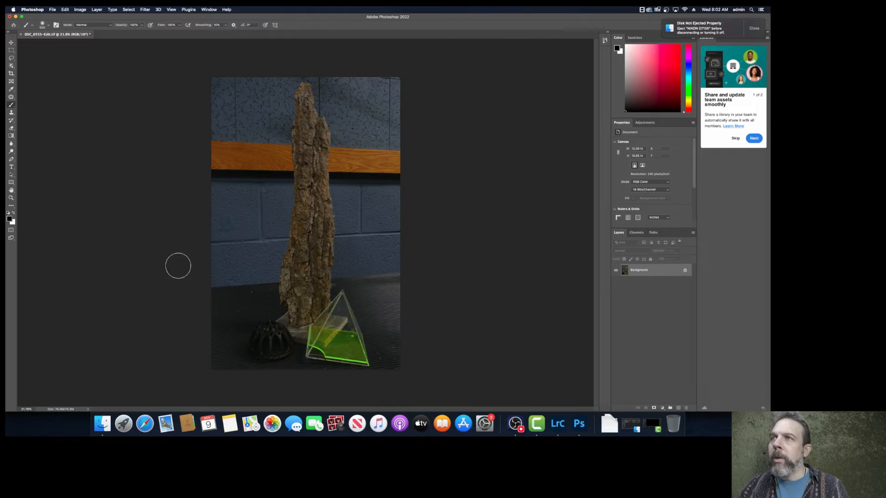
left_click(11, 230)
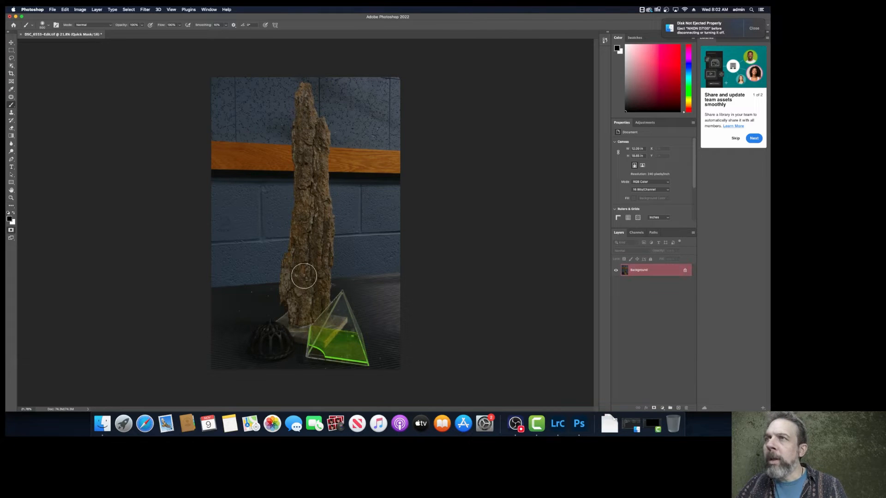
mouse_move(300, 272)
left_mouse_down()
mouse_move(303, 259)
mouse_move(305, 268)
left_mouse_up()
key("bracketleft")
key("bracketleft")
key("bracketleft")
key("bracketleft")
key("bracketleft")
key("bracketleft")
key("bracketleft")
key("bracketleft")
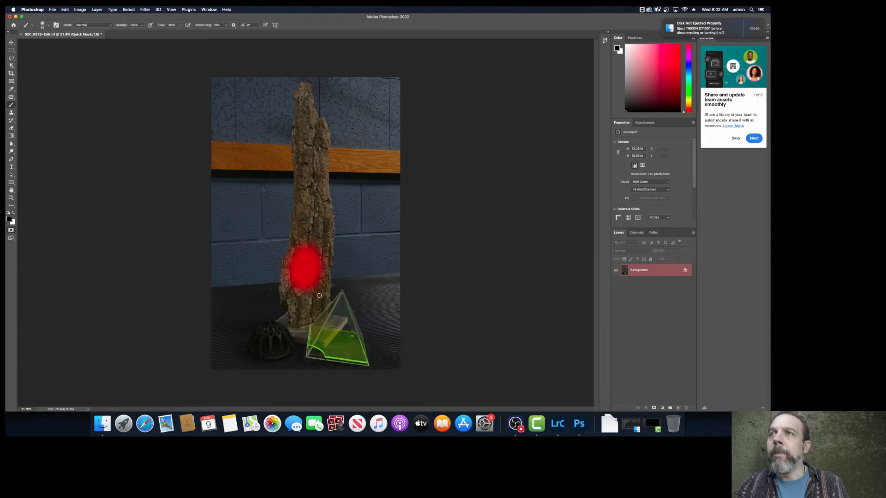
Paint quick-mask red over the bark pillar and the floor, resizing the brush as needed
mouse_move(322, 287)
left_mouse_down()
mouse_move(323, 141)
mouse_move(304, 87)
mouse_move(298, 244)
mouse_move(300, 227)
mouse_move(287, 289)
mouse_move(293, 312)
left_mouse_up()
key("bracketright")
key("bracketright")
key("bracketright")
key("bracketright")
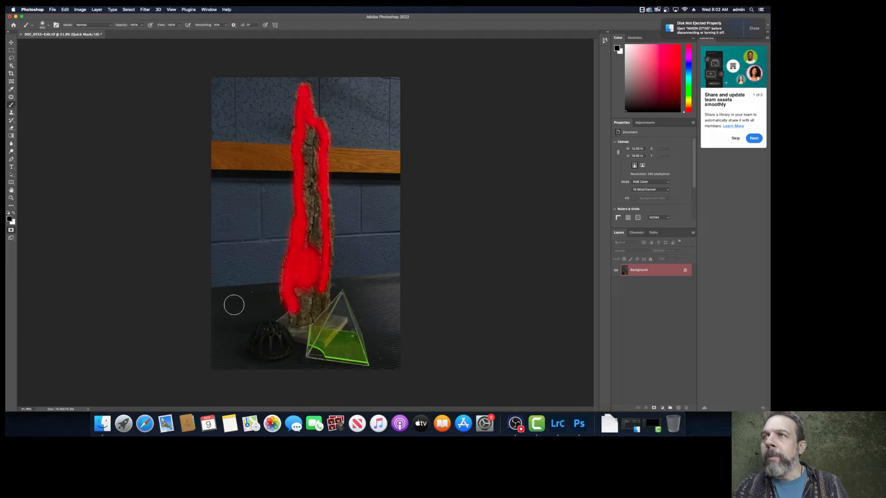
key("bracketleft")
key("bracketleft")
key("bracketleft")
mouse_move(304, 252)
left_mouse_down()
mouse_move(311, 215)
mouse_move(303, 240)
mouse_move(312, 130)
mouse_move(327, 243)
left_mouse_up()
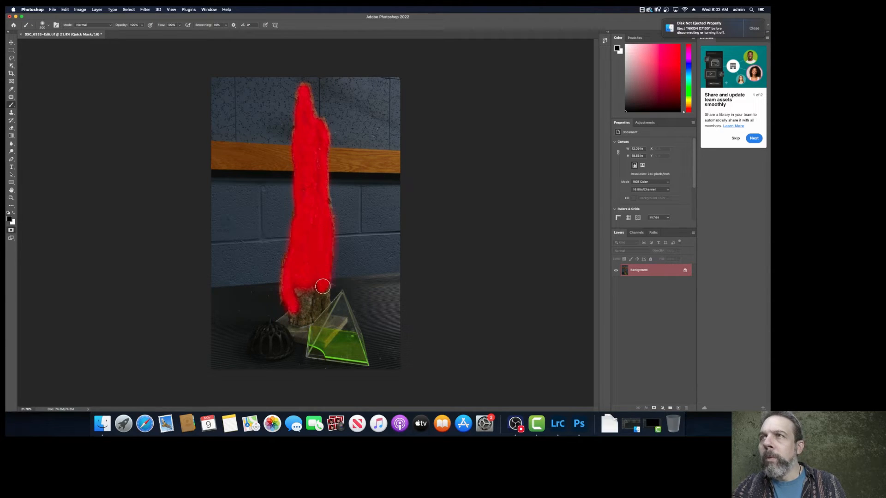
key("bracketright")
key("bracketright")
mouse_move(218, 308)
left_mouse_down()
mouse_move(416, 313)
mouse_move(257, 372)
mouse_move(403, 366)
mouse_move(269, 352)
mouse_move(342, 329)
mouse_move(238, 336)
mouse_move(200, 327)
mouse_move(395, 324)
mouse_move(315, 323)
mouse_move(304, 292)
mouse_move(312, 303)
mouse_move(310, 284)
left_mouse_up()
key("bracketleft")
key("bracketleft")
key("bracketleft")
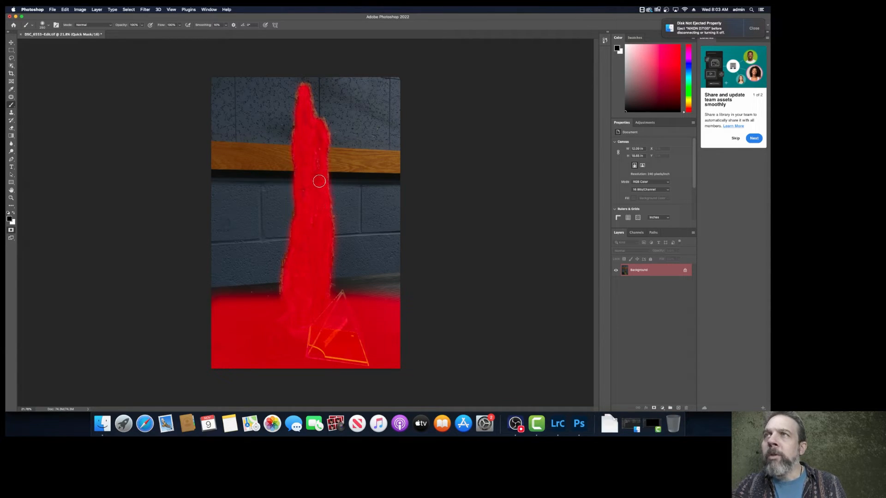
key("bracketleft")
key("bracketleft")
key("bracketleft")
key("bracketleft")
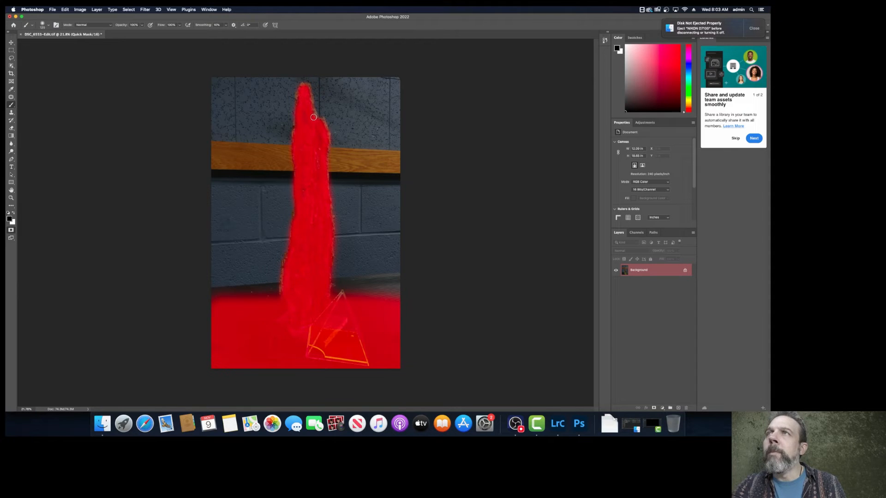
Exit Quick Mask to select the wall and apply a Gaussian Blur of about 6.7 pixels
left_click(10, 230)
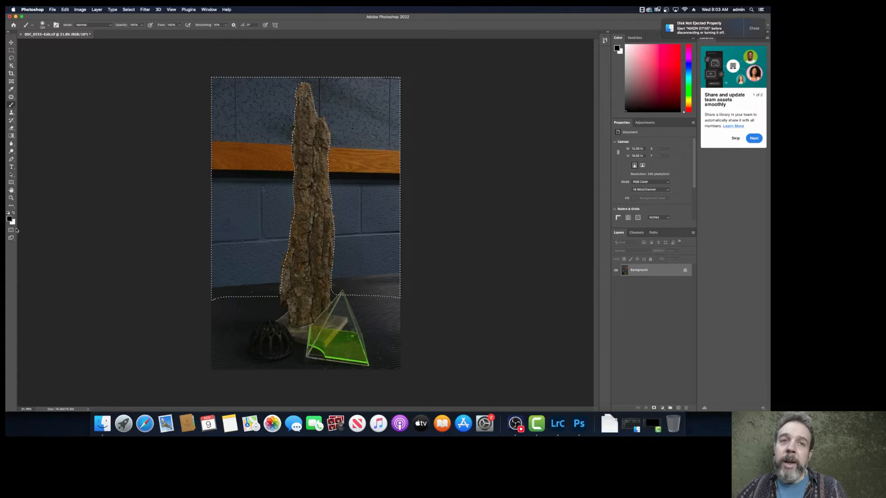
left_click(146, 10)
mouse_move(155, 91)
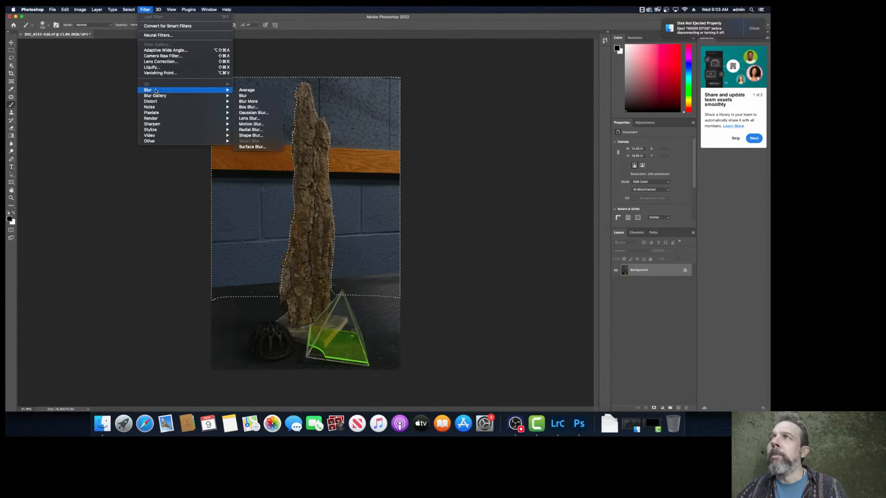
left_click(272, 113)
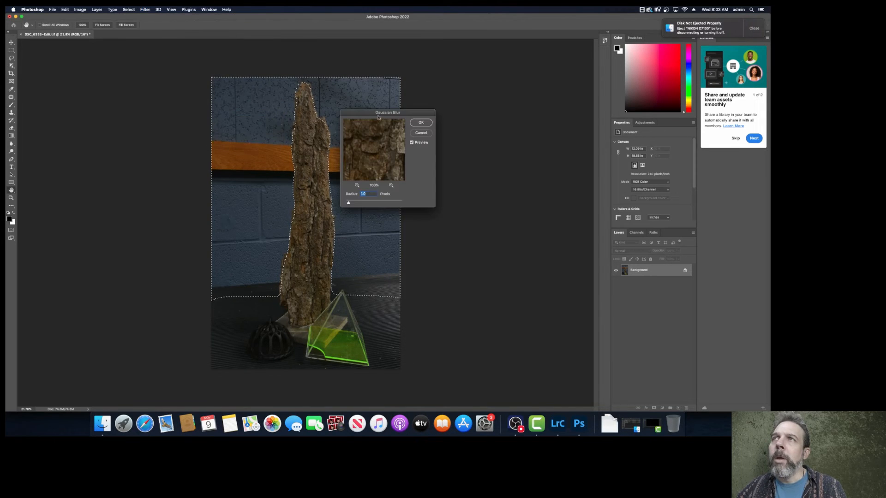
left_click_drag(379, 118, 459, 121)
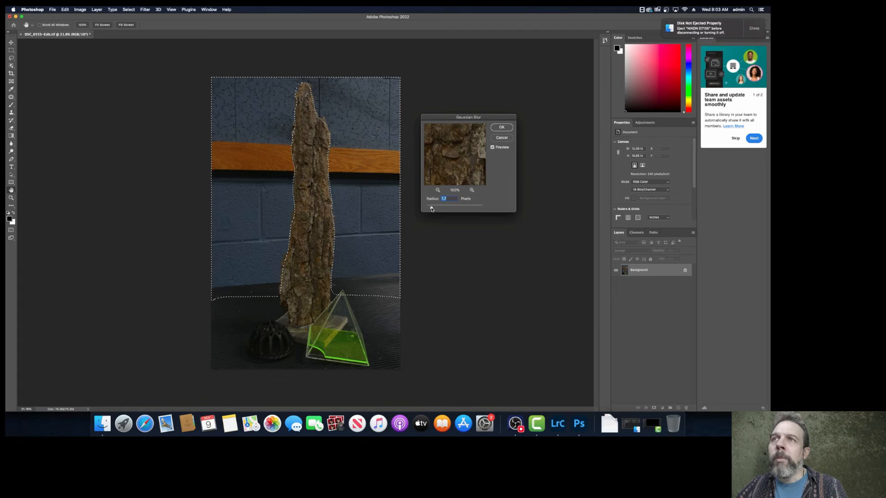
left_click_drag(431, 209, 451, 208)
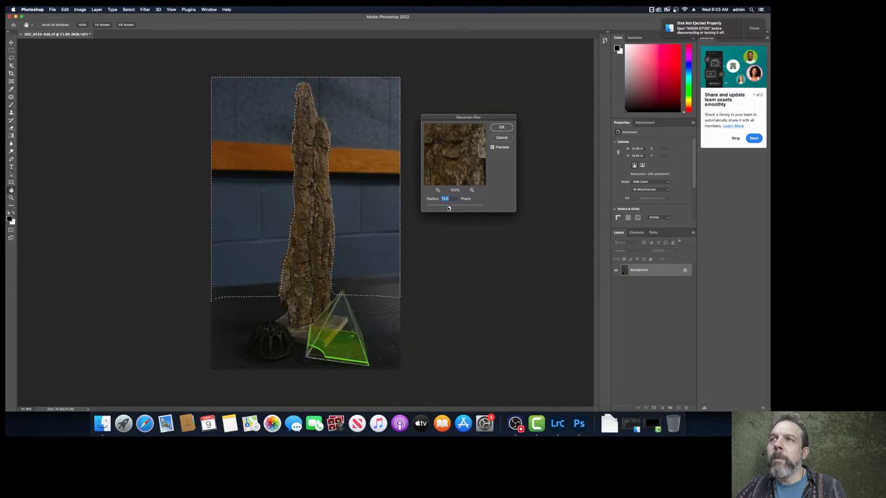
left_click_drag(448, 209, 445, 208)
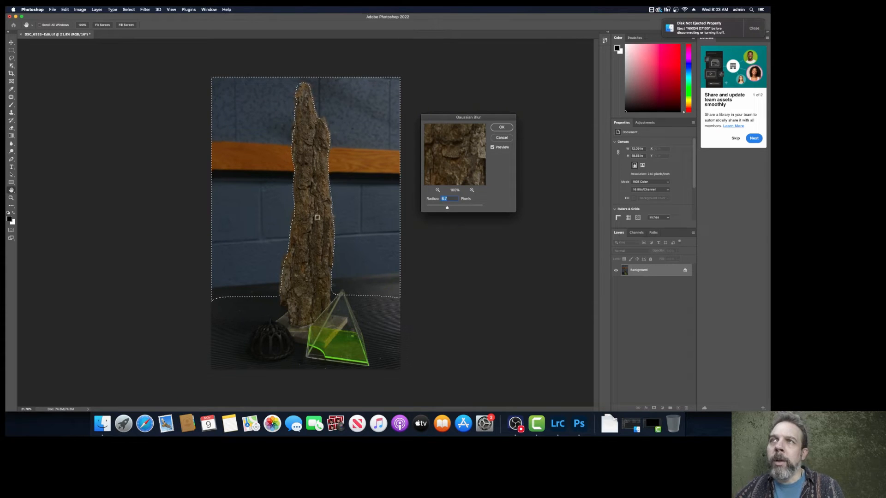
left_click(501, 129)
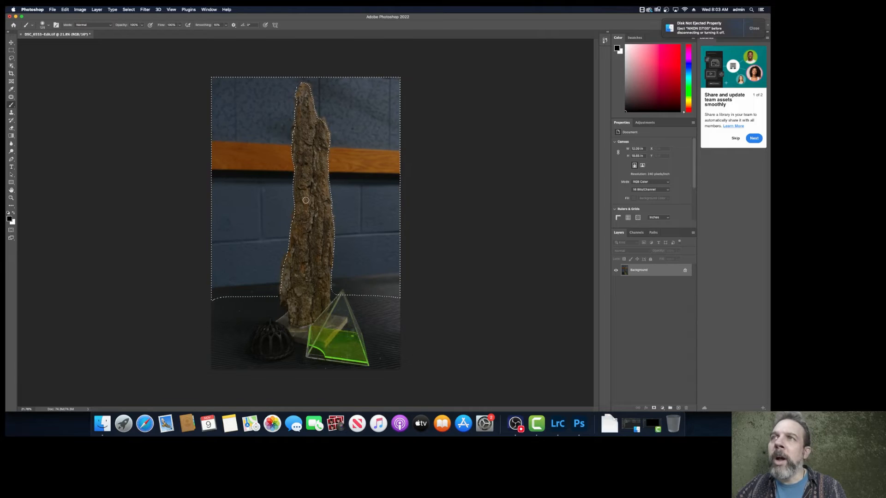
Deselect and save DSC_6553-Edit.tif with its blurred wall background
left_click(129, 9)
left_click(134, 23)
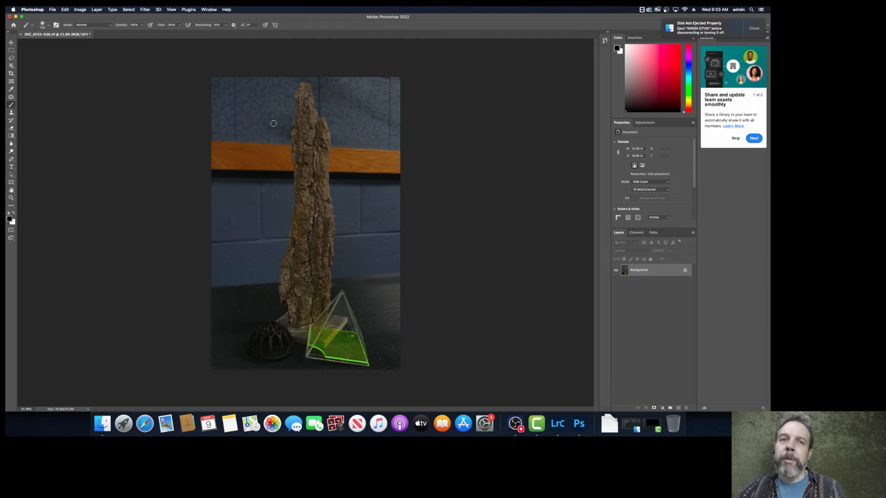
left_click(53, 10)
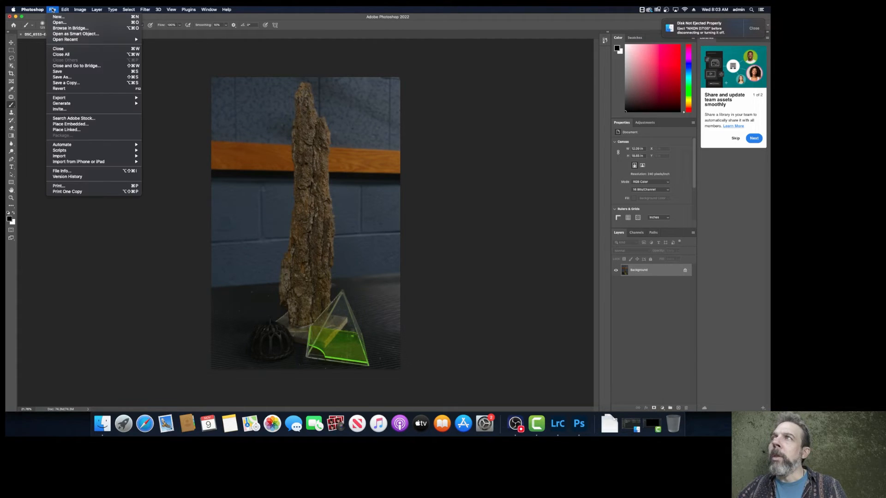
left_click(73, 71)
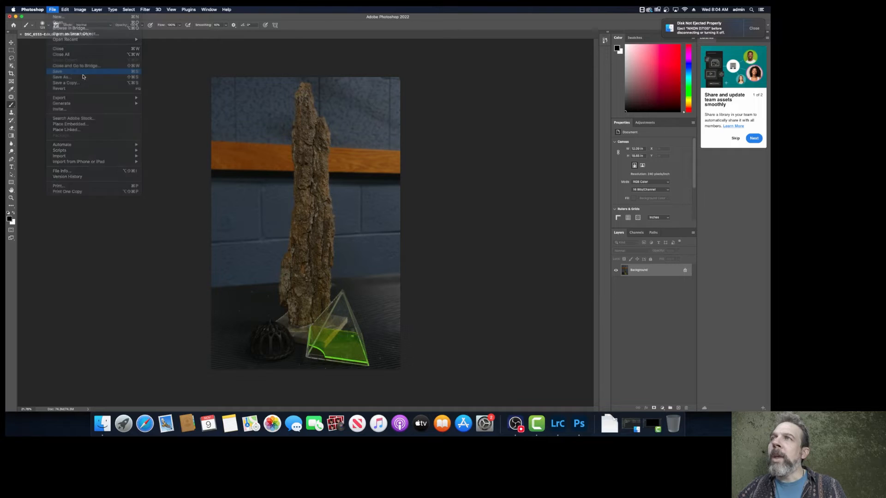
Return to Lightroom Classic and select the fourth filmstrip photo
left_click(558, 424)
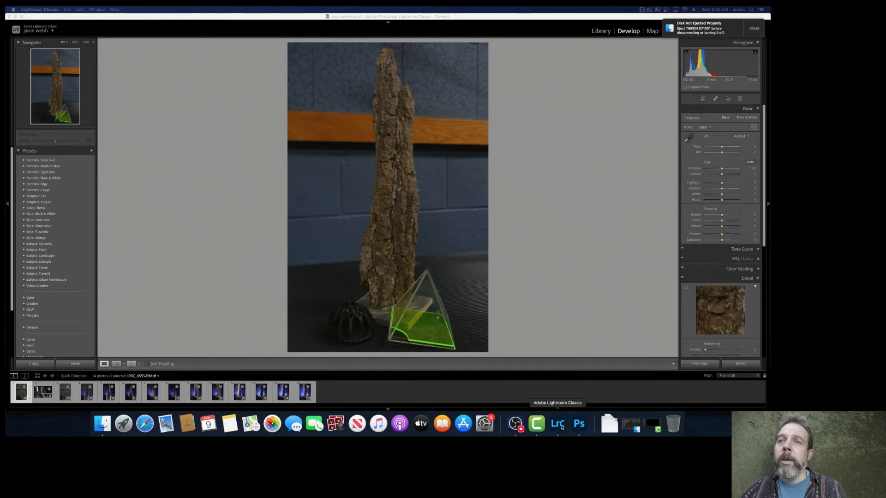
left_click(95, 393)
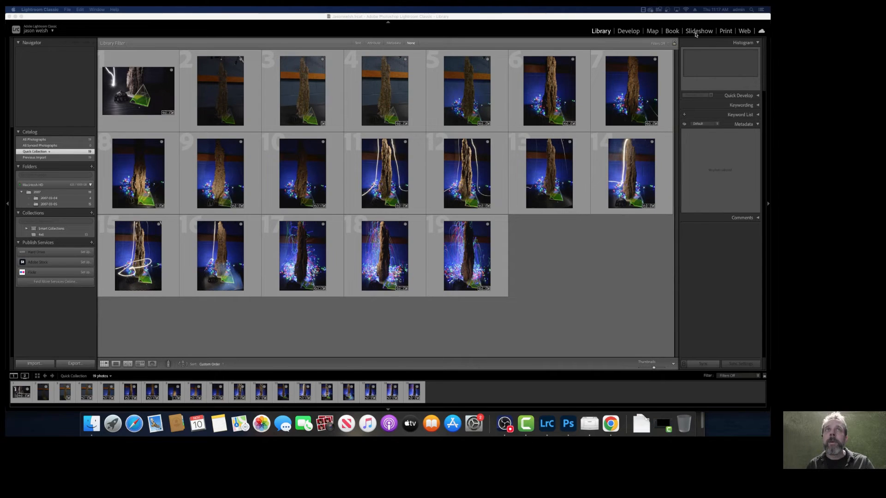
Select photo 13, then all 19 photos, and switch to the Develop module
left_click(275, 399)
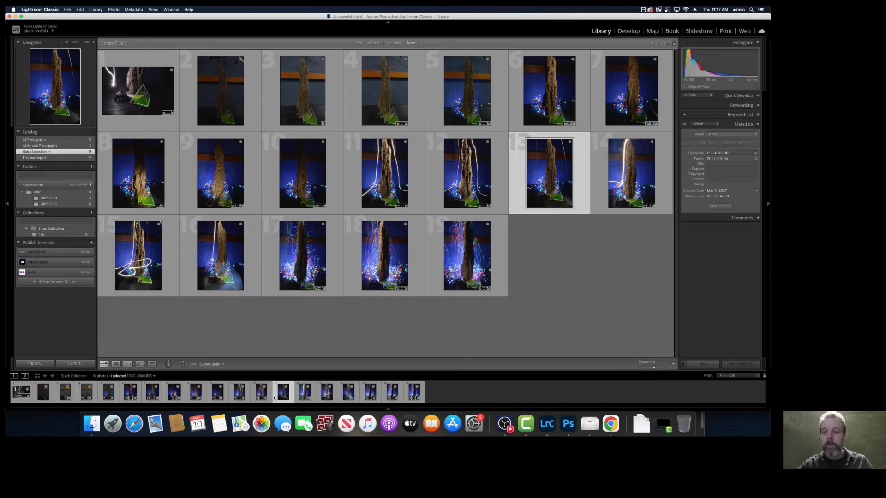
key("super+a")
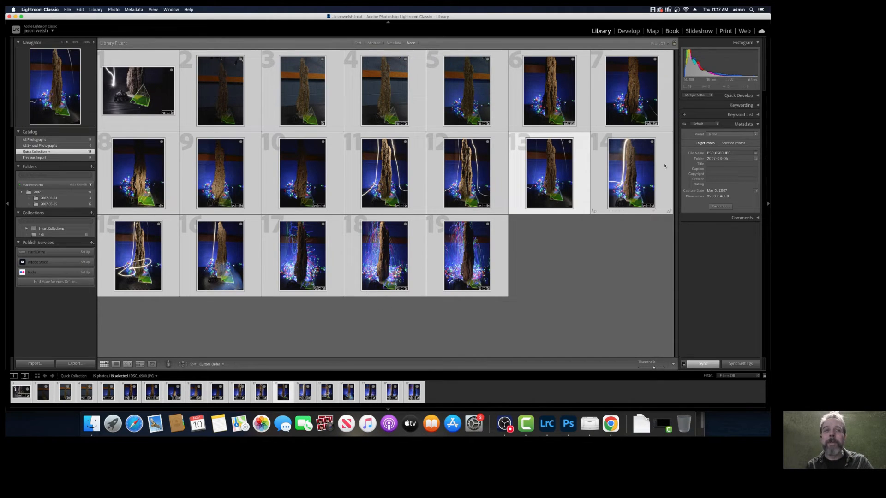
left_click(627, 32)
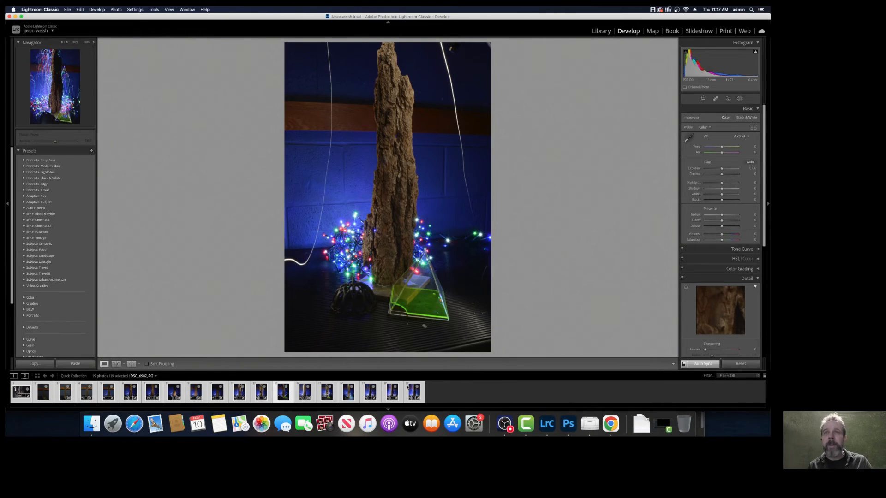
Clear the 19-photo selection and load DSC_6544 by itself into Develop
left_click(440, 389)
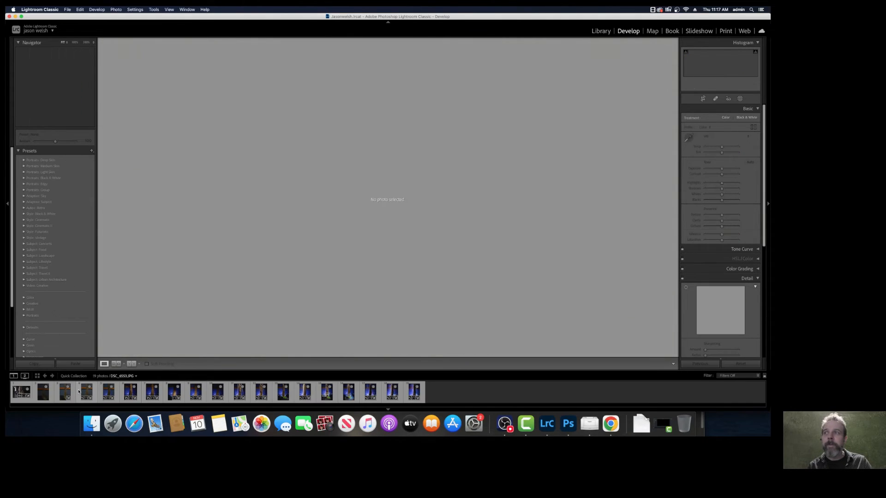
left_click(27, 387)
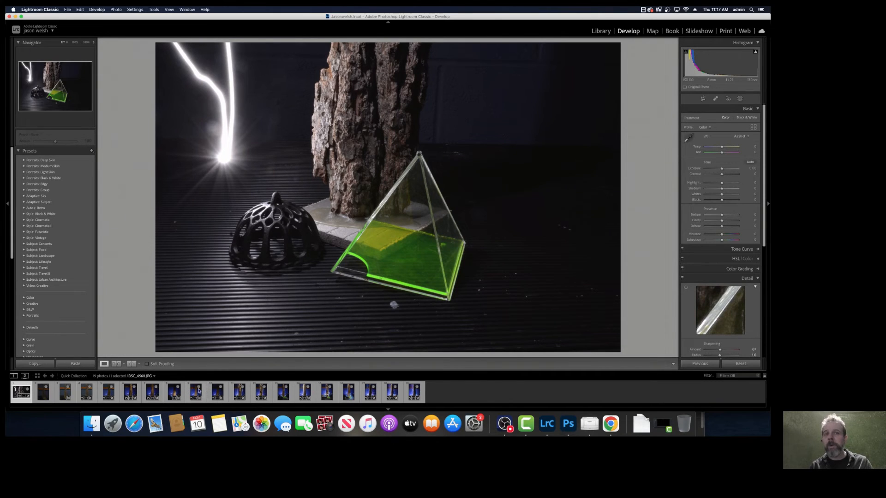
Rotate DSC_6544 right (clockwise) so the pyramid photo stands upright in portrait
right_click(24, 391)
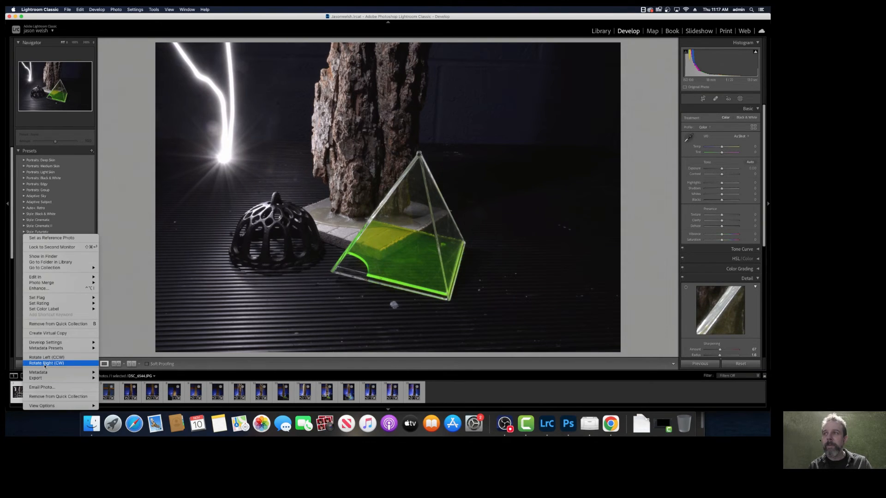
left_click(44, 363)
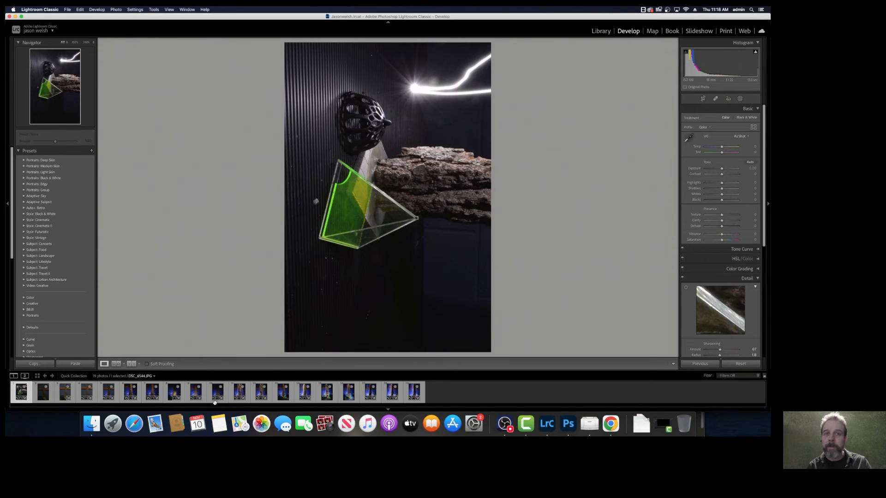
Open Crop & Straighten on DSC_6544 and lock the aspect to 2 x 3 / 4 x 6
left_click(702, 99)
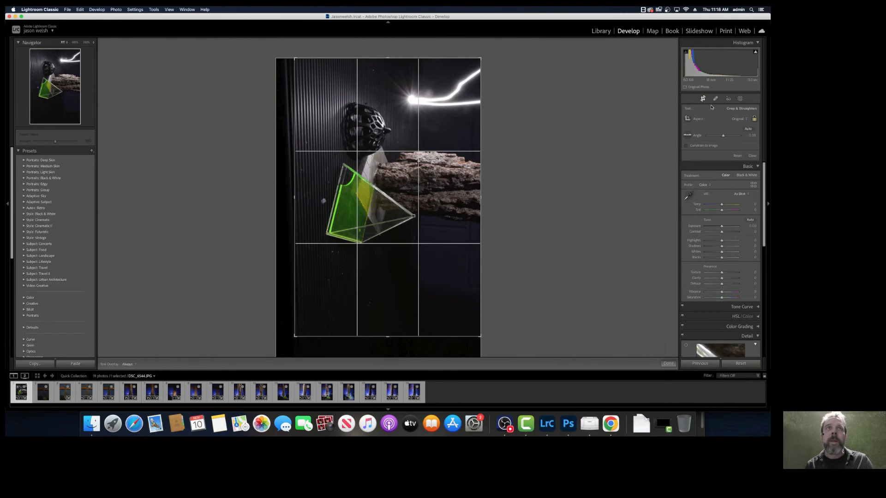
left_click(738, 120)
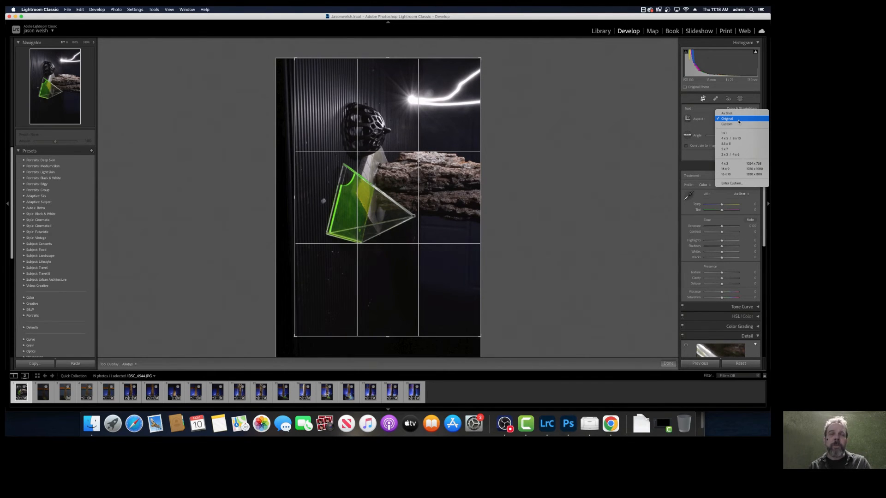
left_click(733, 155)
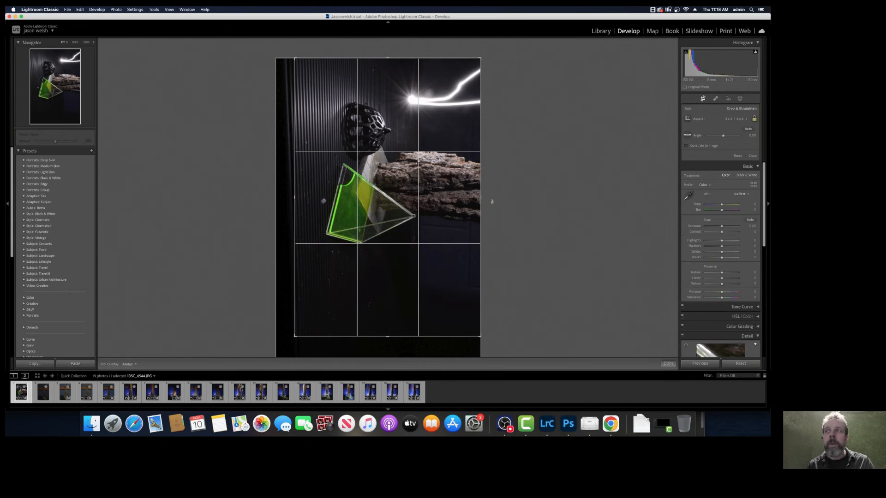
Copy DSC_6544's crop, paste it onto the other 18 photos, then select DSC_6551
left_click(44, 365)
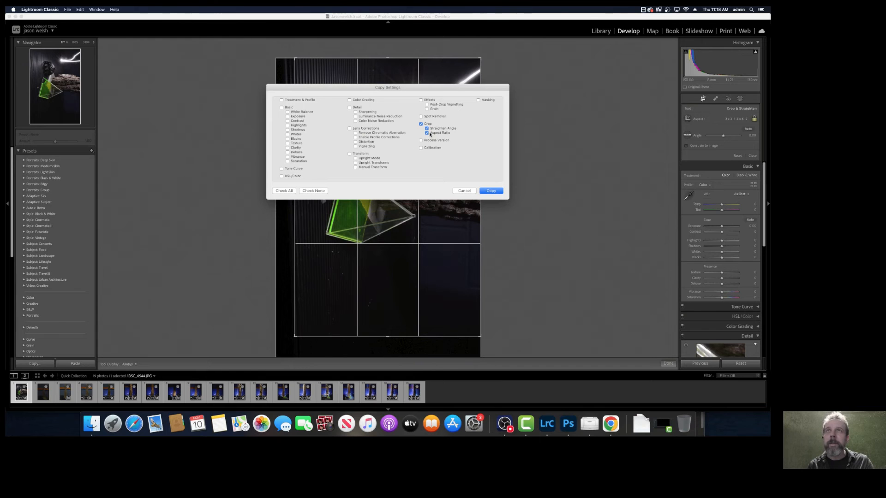
left_click(490, 191)
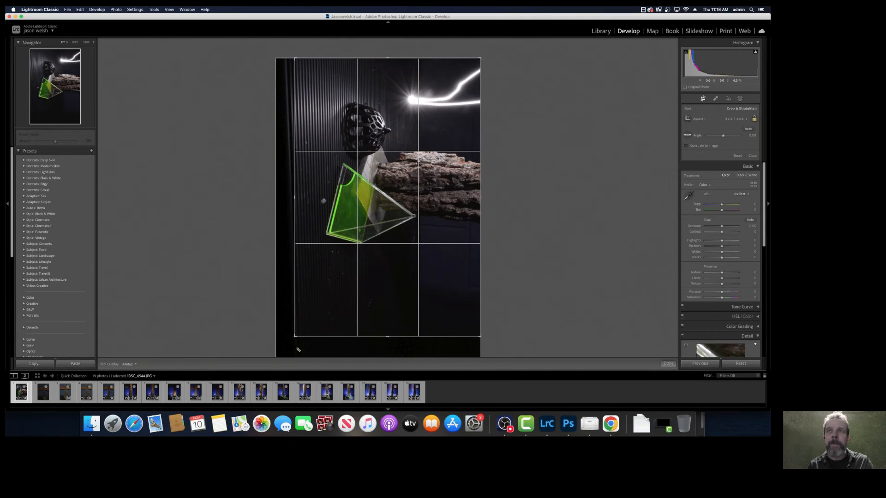
left_click(53, 392)
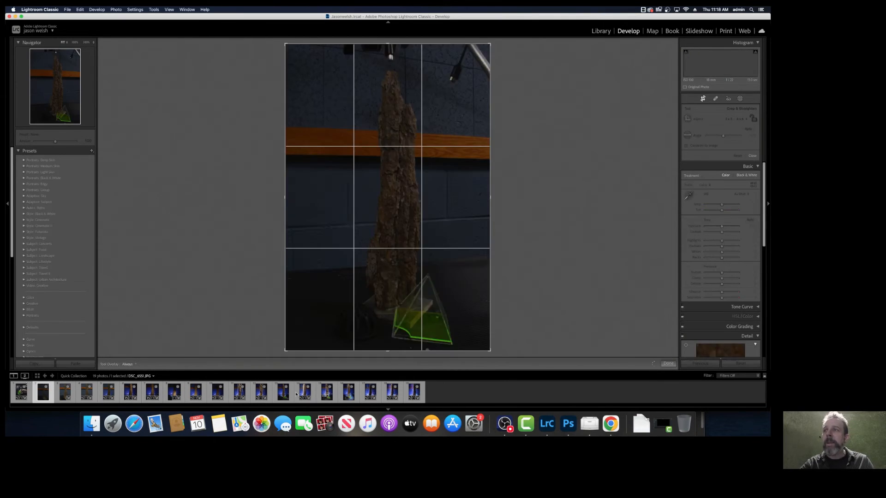
left_click(414, 392, "shift")
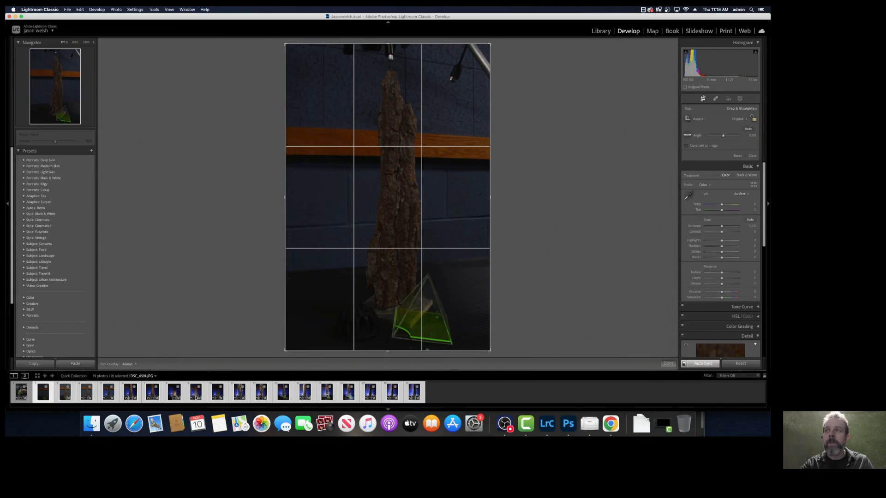
left_click(82, 365)
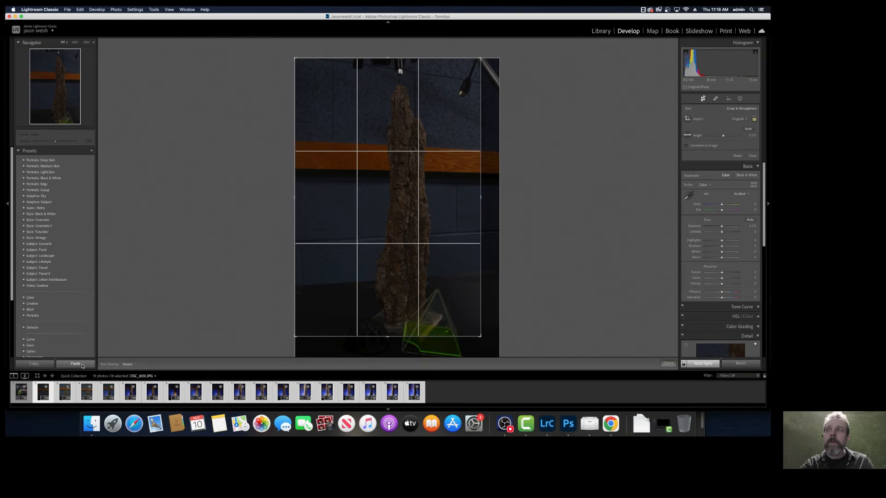
left_click(56, 389)
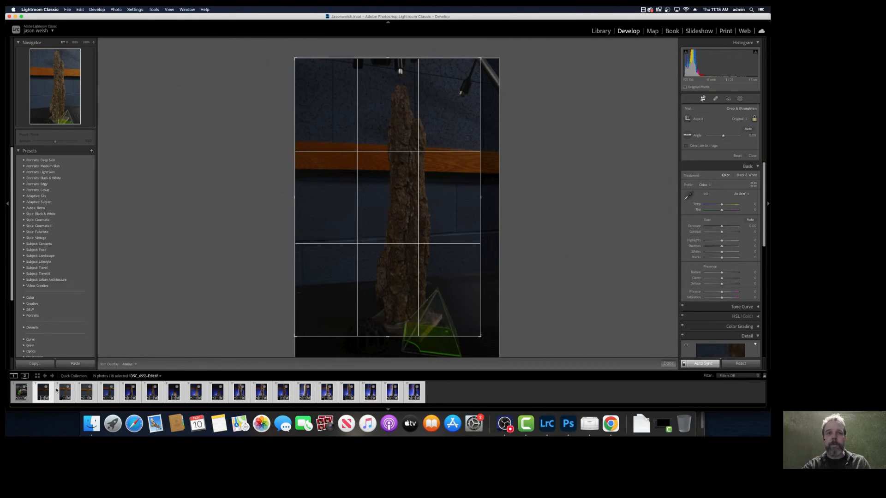
left_click(52, 393)
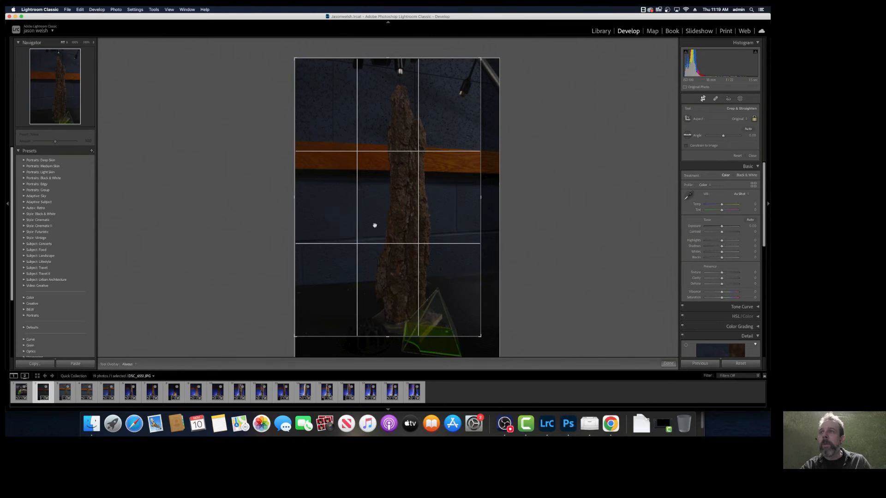
Reposition each image inside the crop for photos two to five, DSC_6551 through DSC_6561
left_click_drag(423, 181, 413, 154)
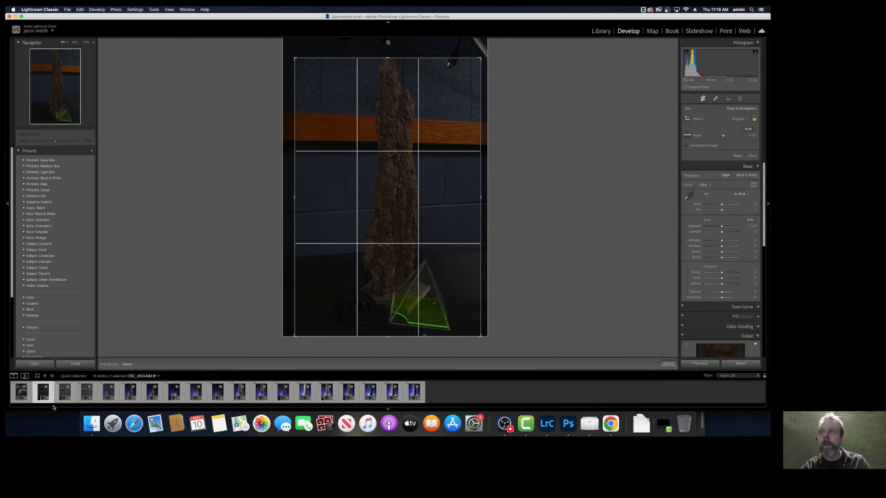
left_click(65, 392)
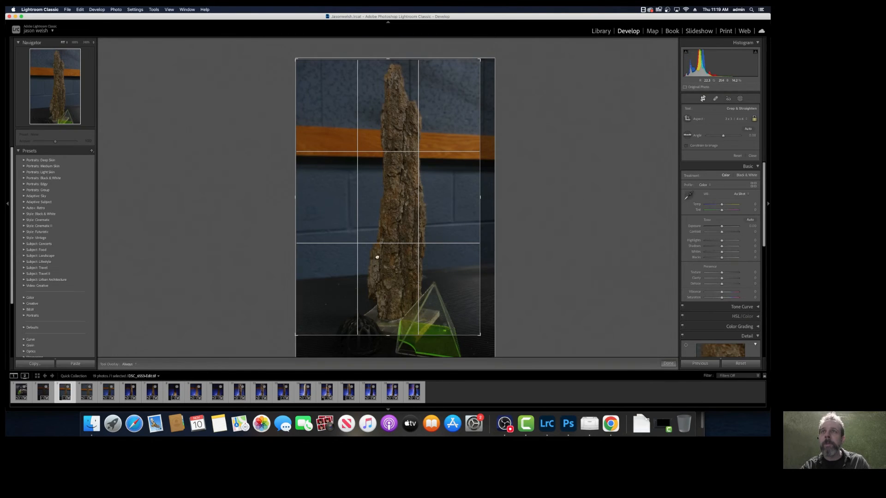
left_click_drag(375, 255, 369, 198)
key("Right")
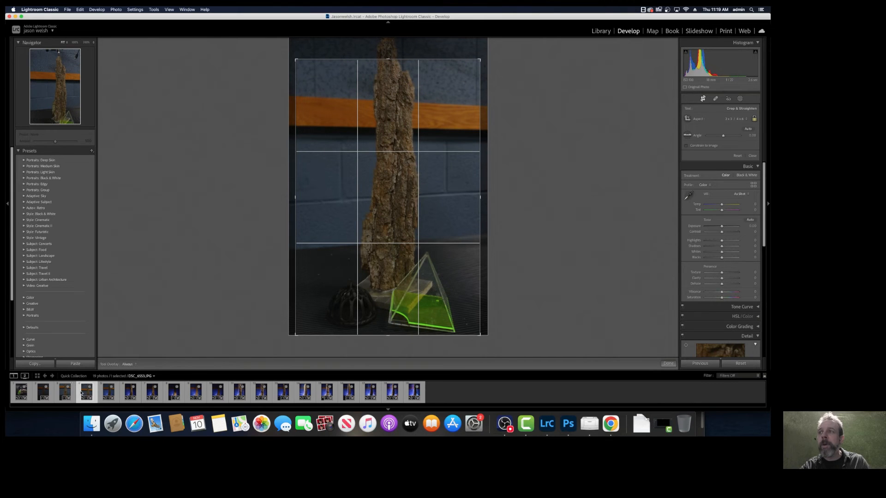
left_click_drag(400, 192, 389, 128)
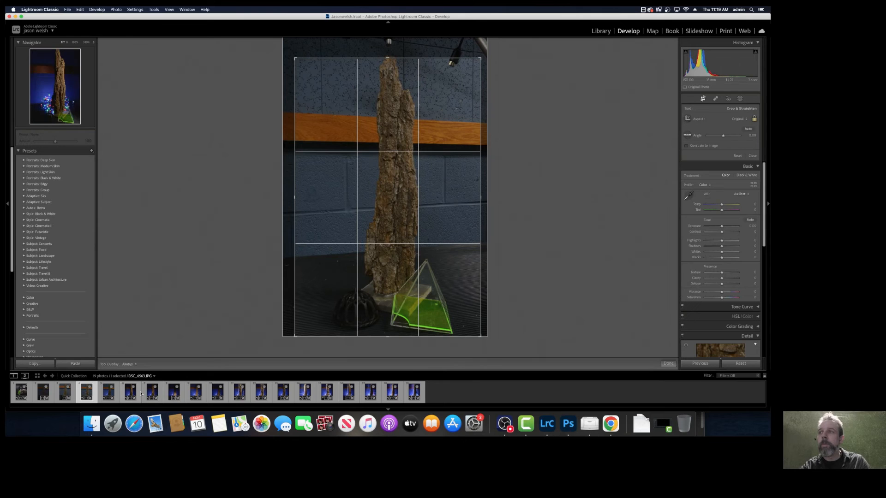
left_click(116, 393)
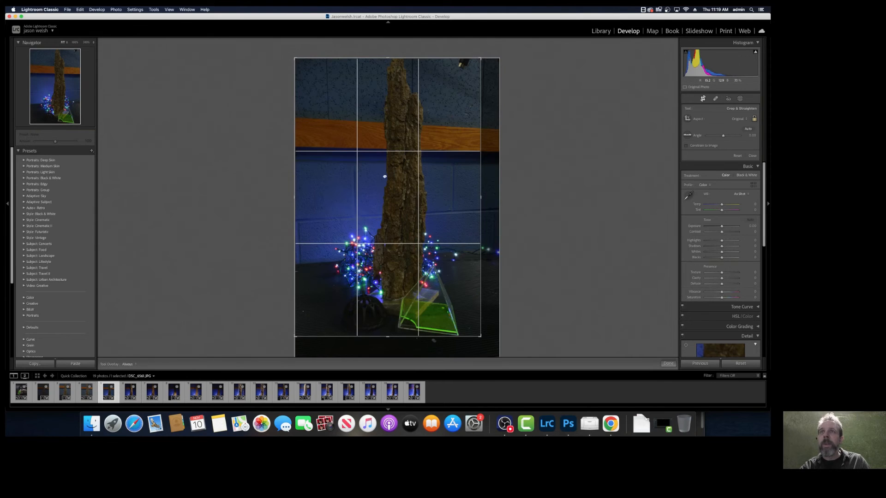
left_click_drag(383, 195, 388, 239)
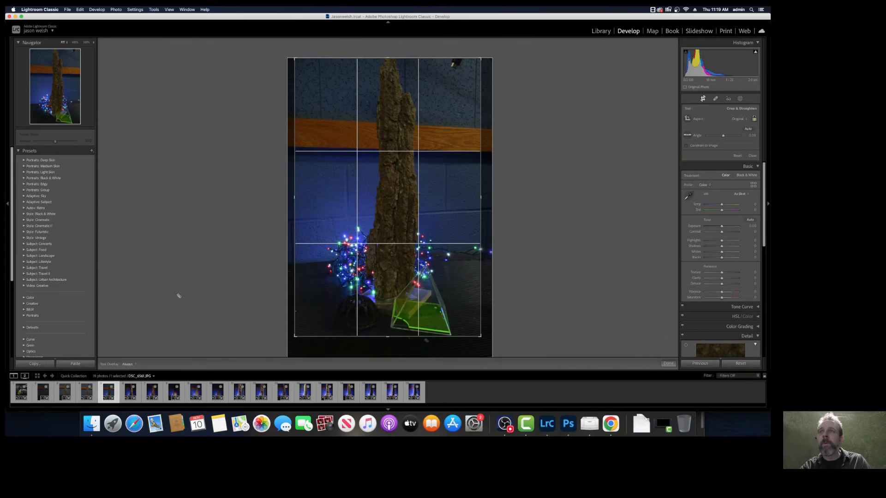
Reposition each image inside the crop for photos six to nine, DSC_6563 through DSC_6568
left_click(124, 396)
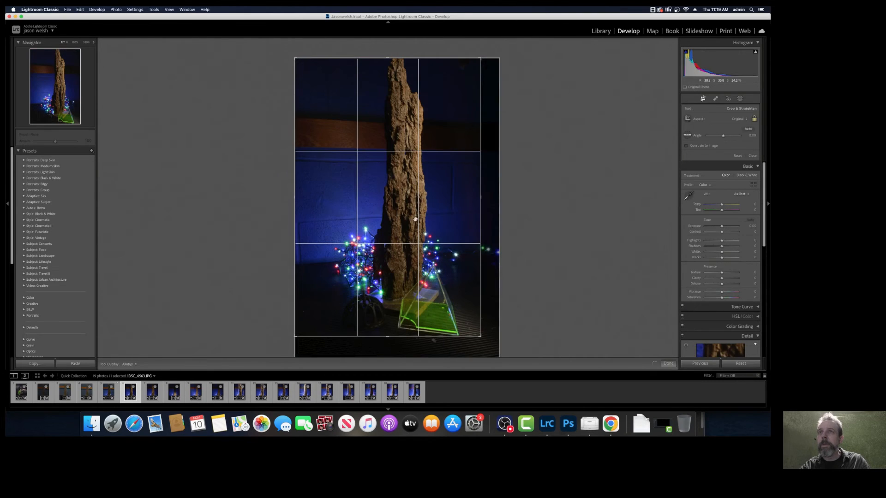
left_click_drag(404, 213, 406, 233)
left_click(152, 392)
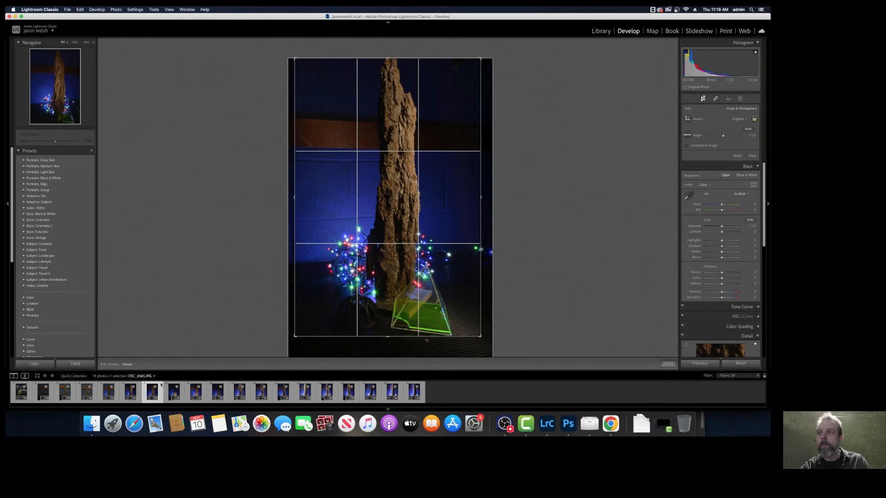
left_click_drag(371, 235, 362, 233)
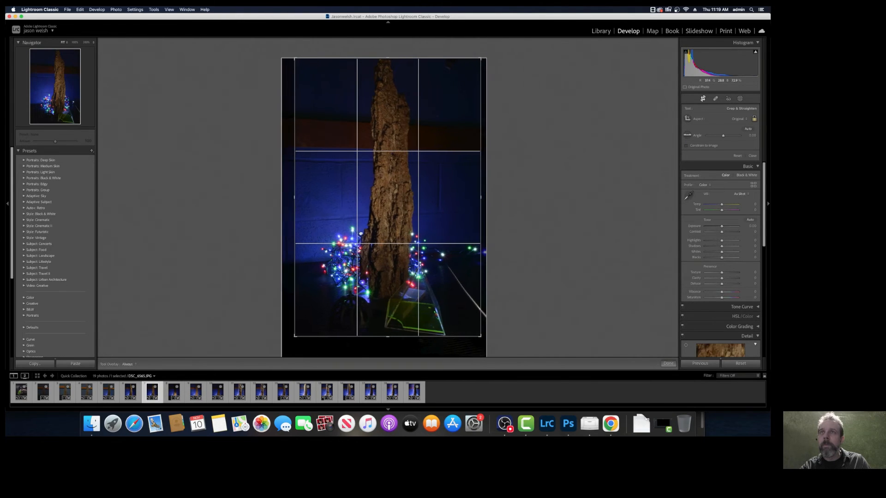
left_click(174, 392)
left_click_drag(419, 244, 418, 247)
key("Right")
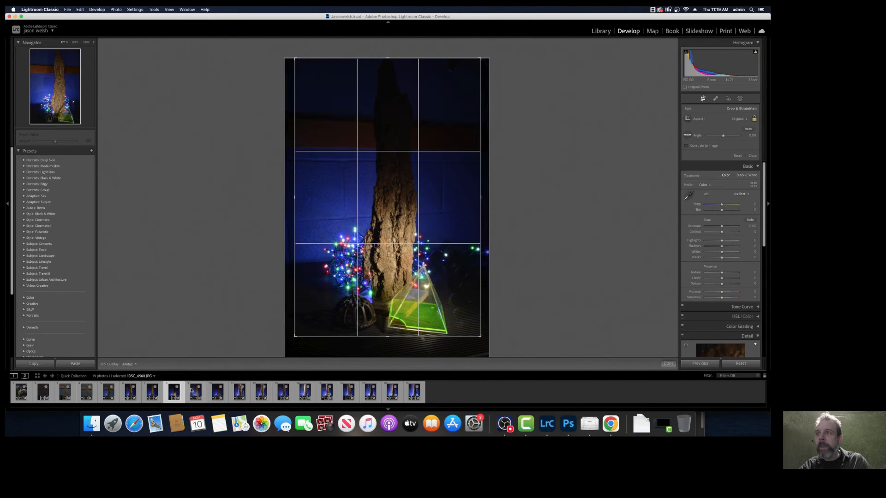
mouse_move(382, 237)
left_mouse_down()
mouse_move(369, 233)
mouse_move(383, 225)
left_mouse_up()
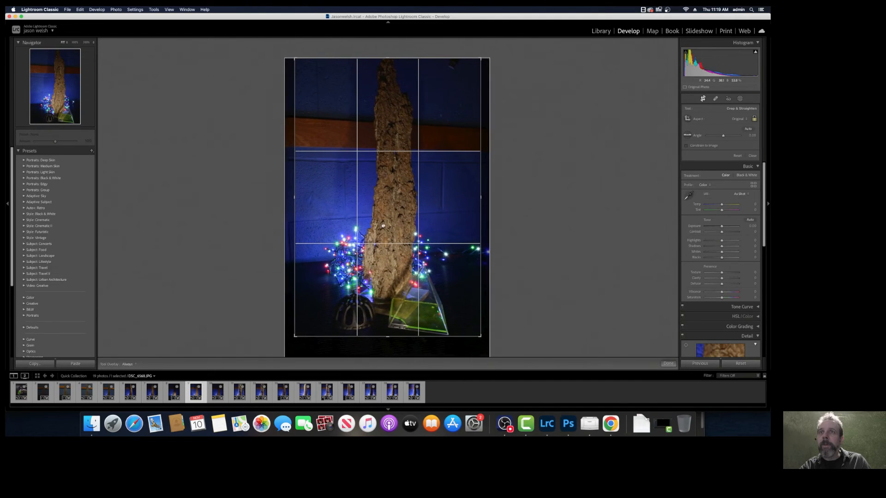
left_click(220, 388)
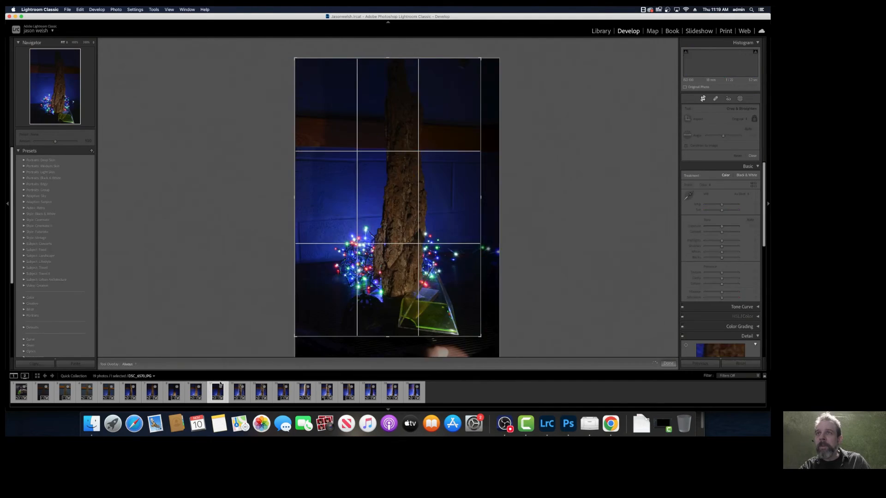
Nudge the crop framing on the tenth and eleventh light-trail photos
left_click_drag(348, 271, 347, 275)
left_click(239, 391)
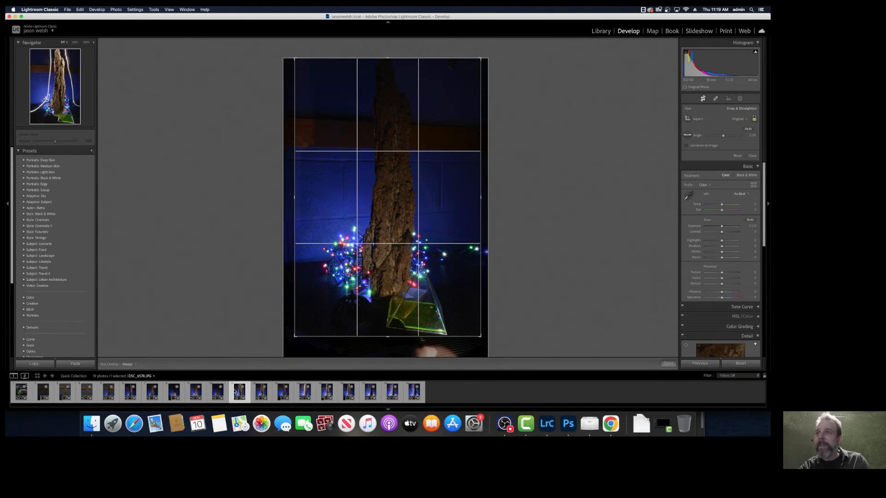
left_click_drag(420, 253, 411, 257)
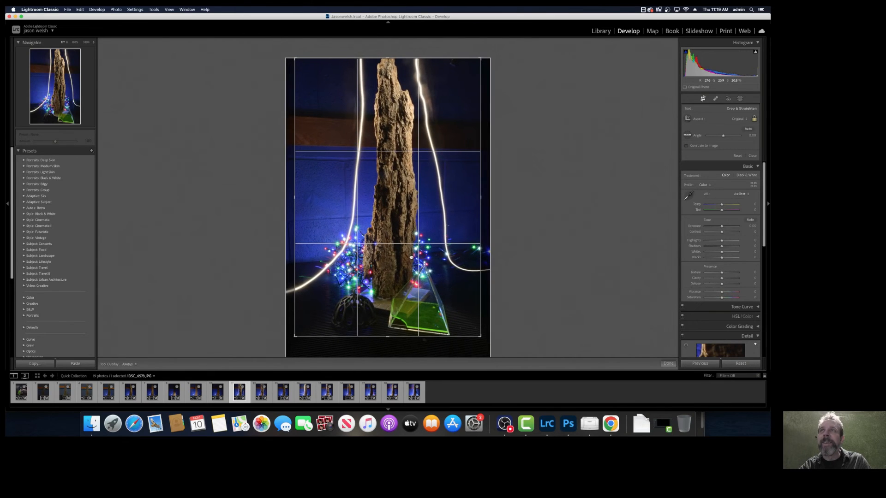
Step through photos twelve to nineteen, from DSC_6579 to the last, in the crop view
left_click(261, 391)
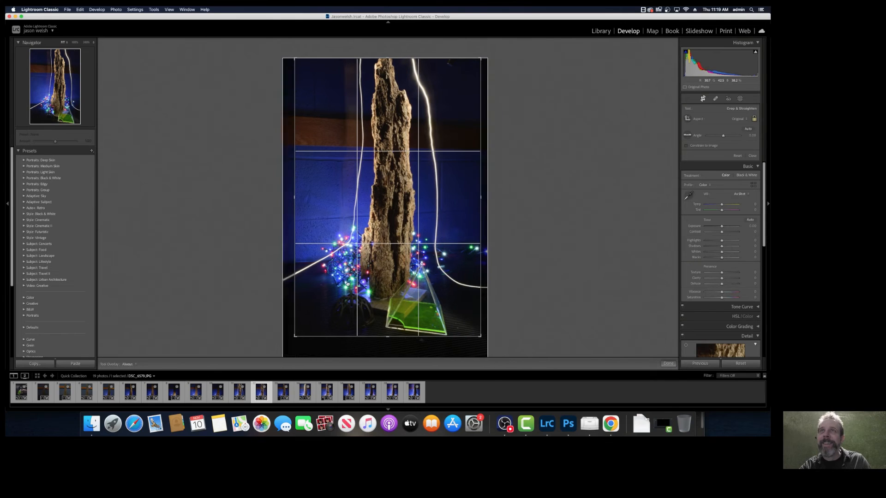
left_click(283, 392)
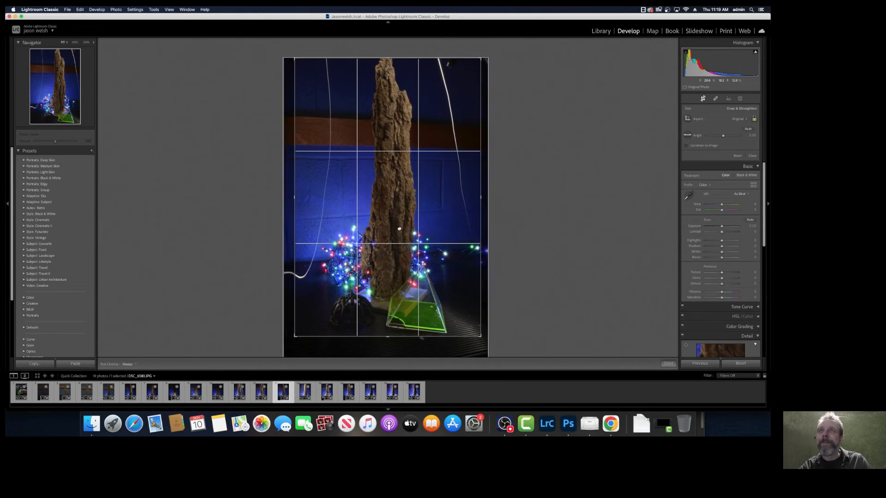
key("Right")
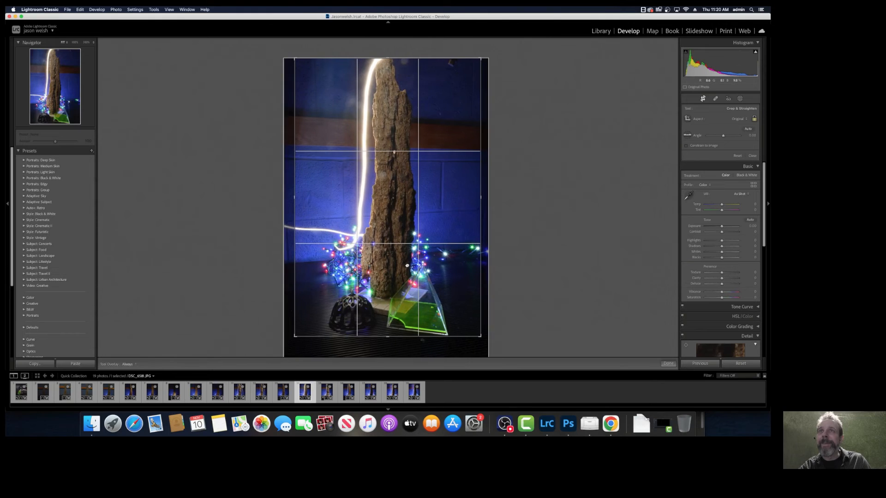
left_click(328, 392)
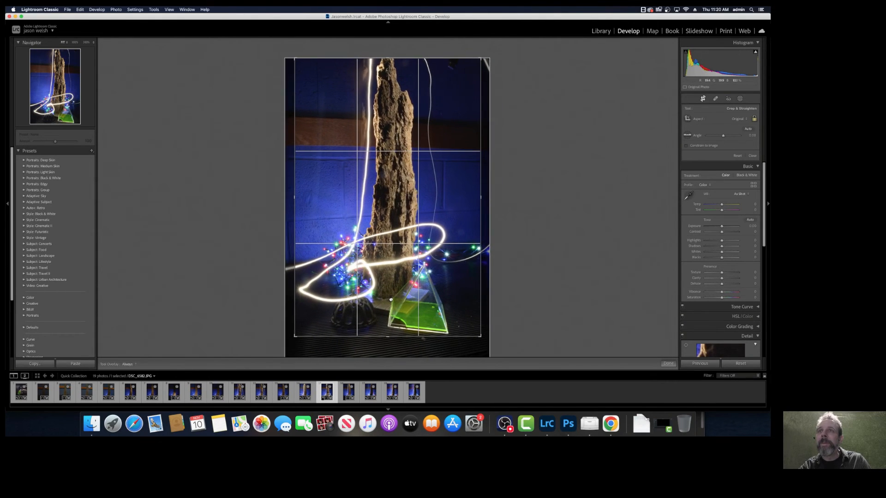
left_click(347, 394)
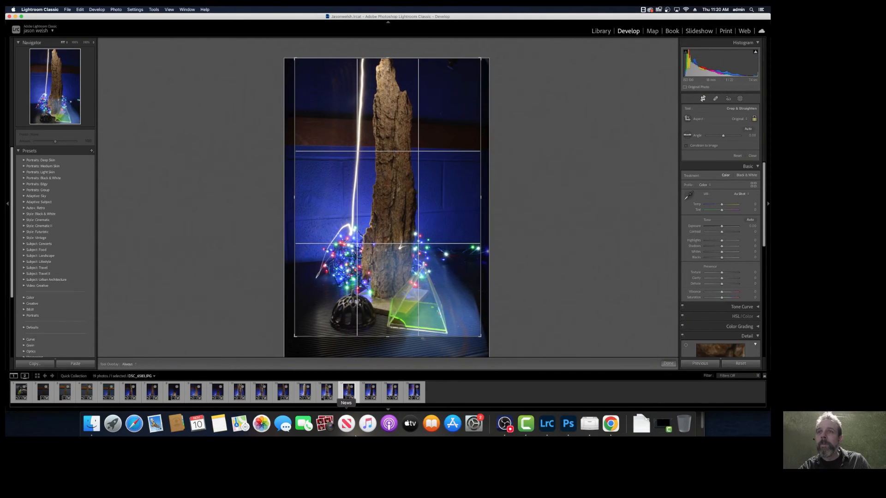
left_click(370, 393)
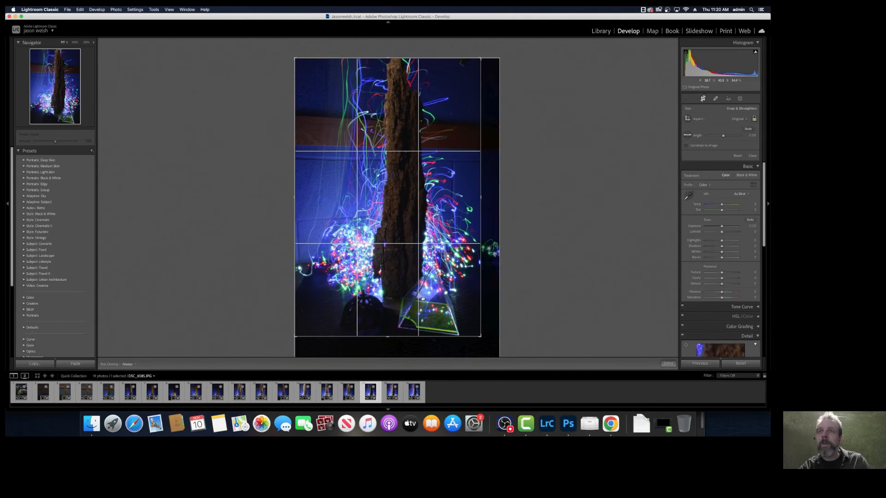
left_click(392, 393)
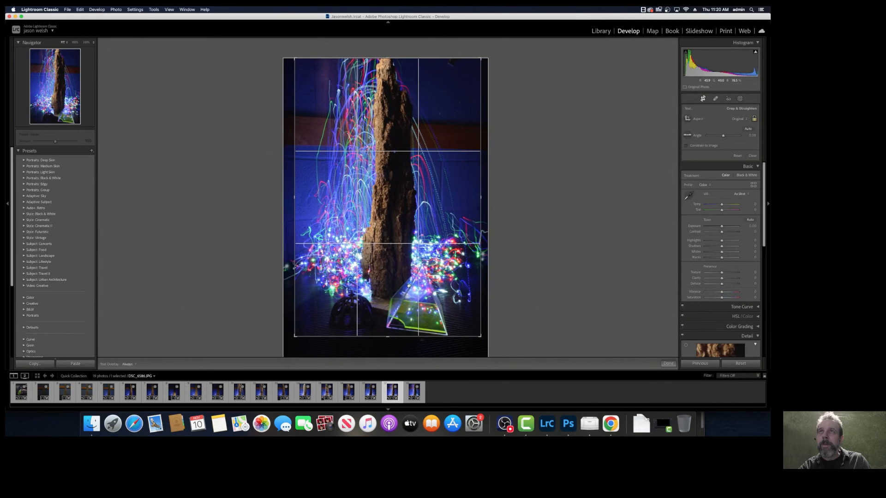
left_click(414, 391)
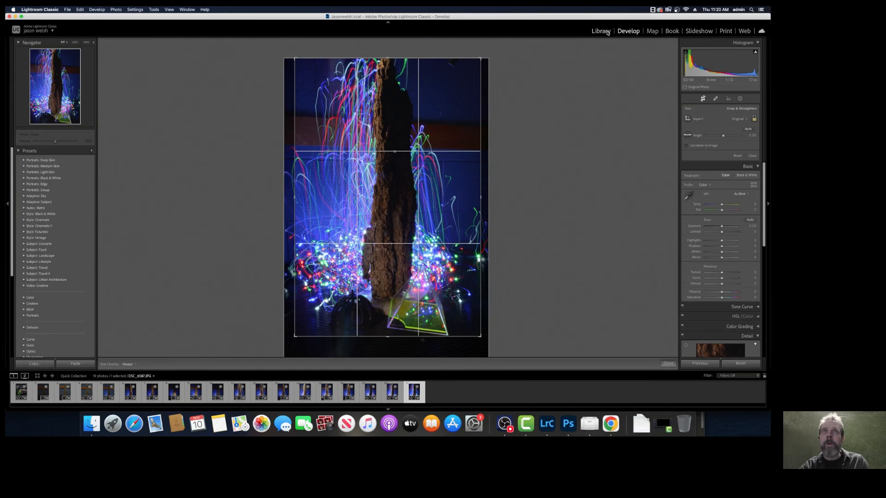
Return to the Library grid, clear the selection, select all 13 photos and move to Print
left_click(607, 33)
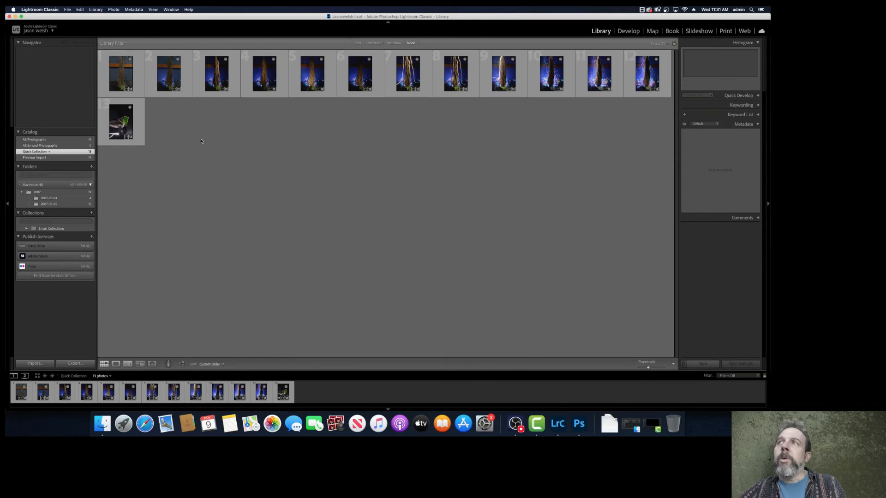
left_click(140, 121)
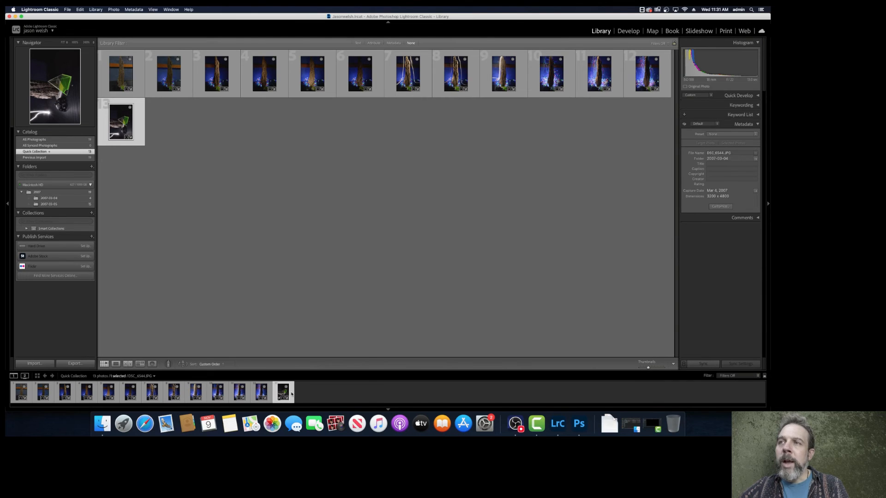
right_click(291, 394)
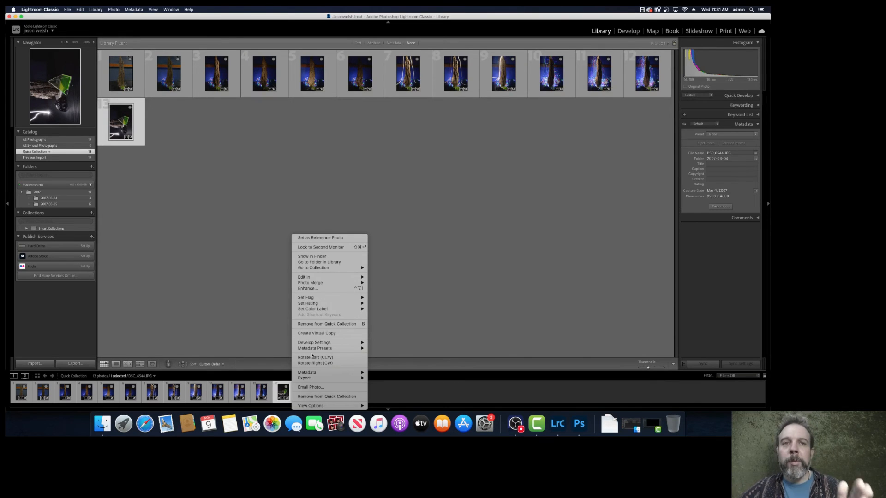
left_click(204, 222)
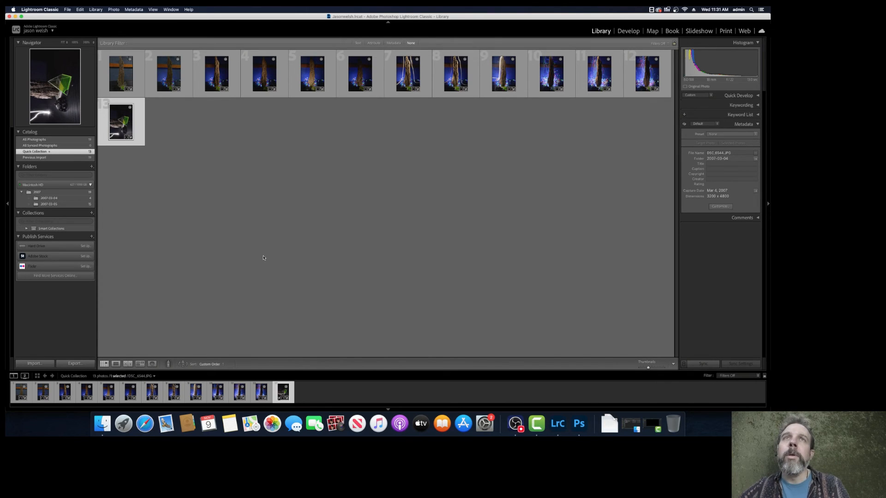
left_click(361, 268)
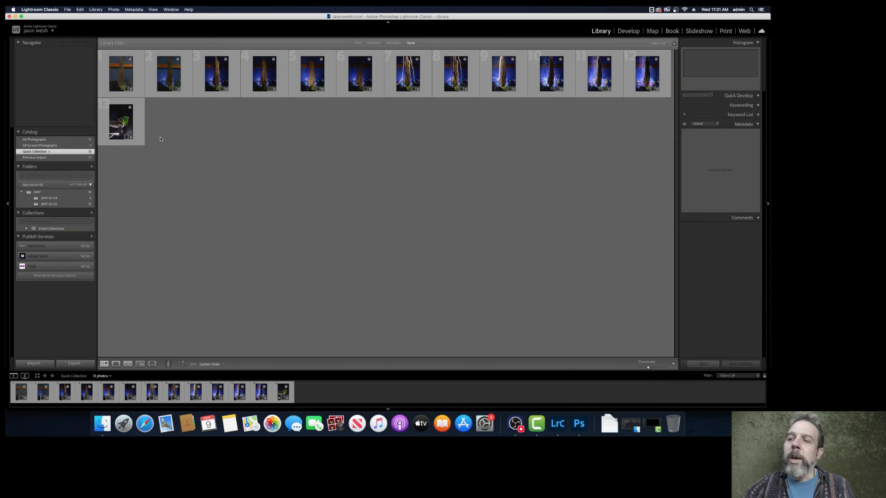
key("super+a")
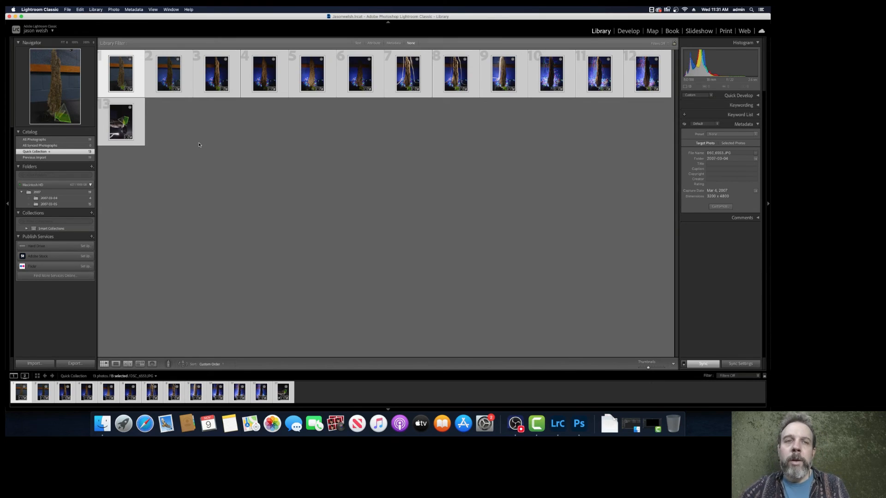
left_click(725, 31)
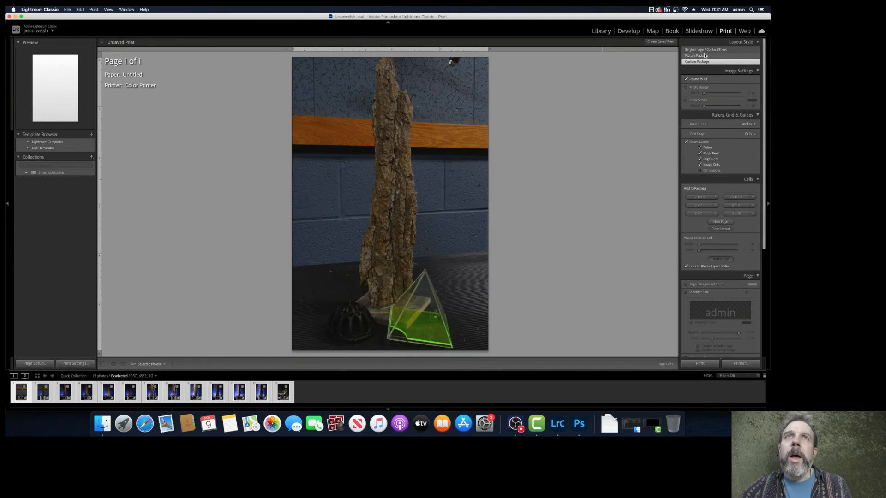
Choose the Single Image / Contact Sheet layout style and bring up Page Setup
left_click(693, 50)
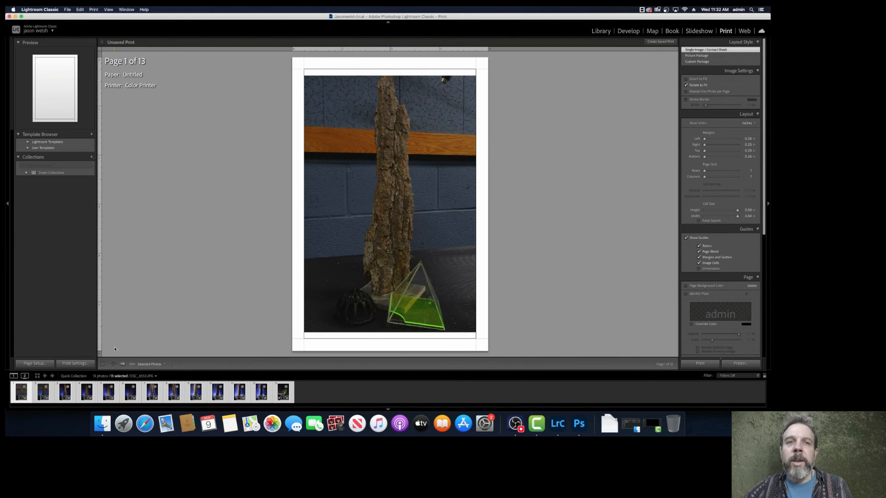
left_click(34, 363)
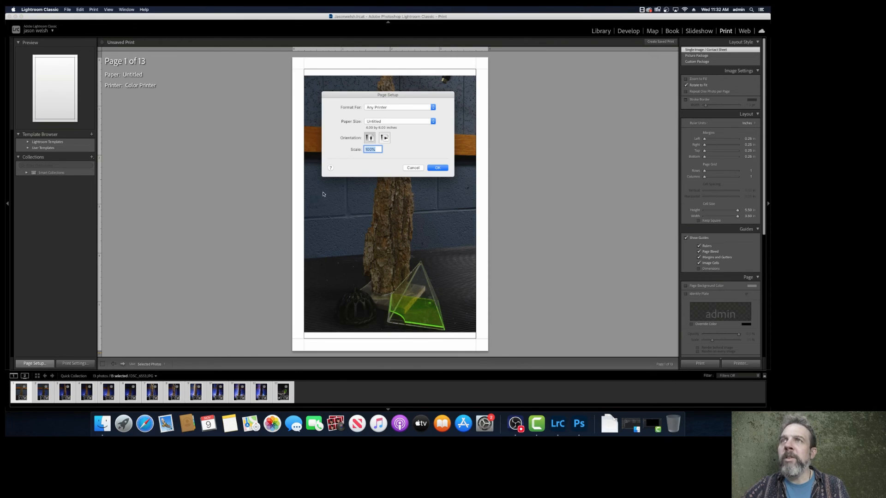
Select the Untitled 4 x 6 in custom paper size and confirm Page Setup
left_click(393, 125)
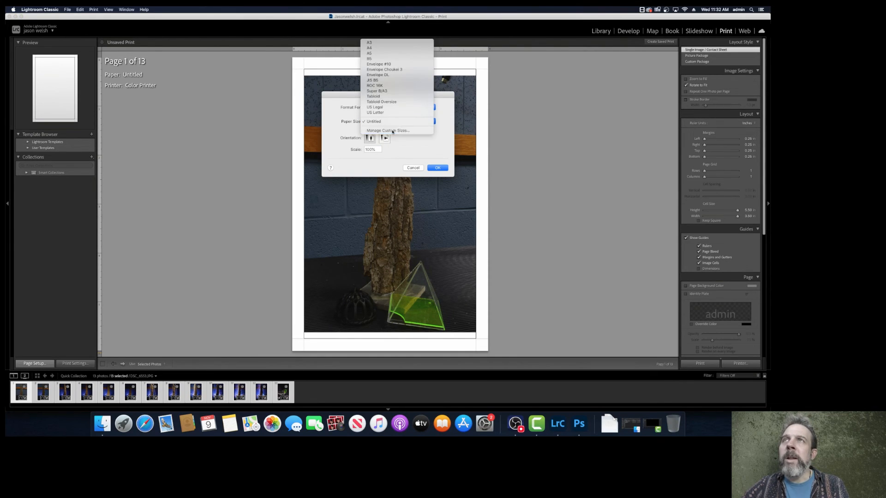
left_click(392, 133)
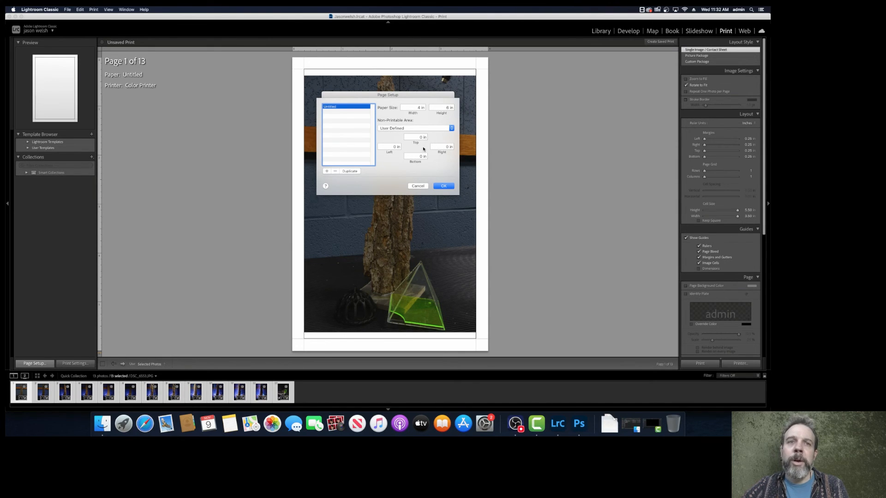
left_click(443, 186)
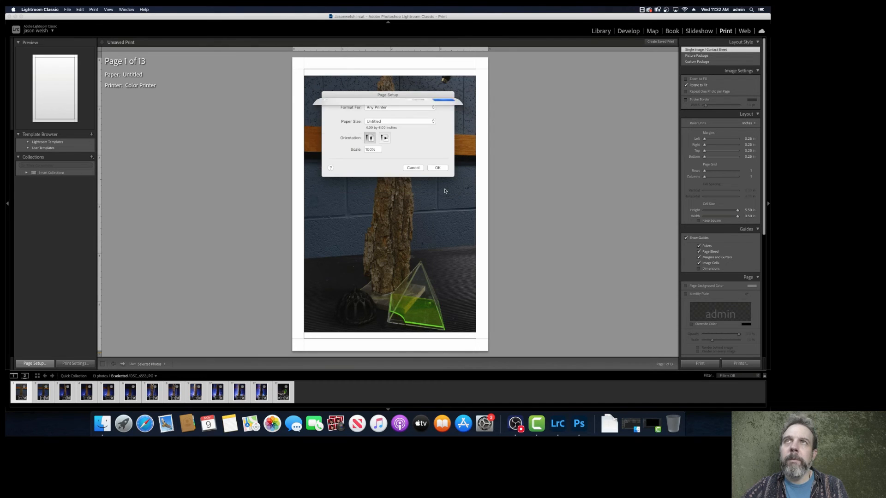
left_click(441, 169)
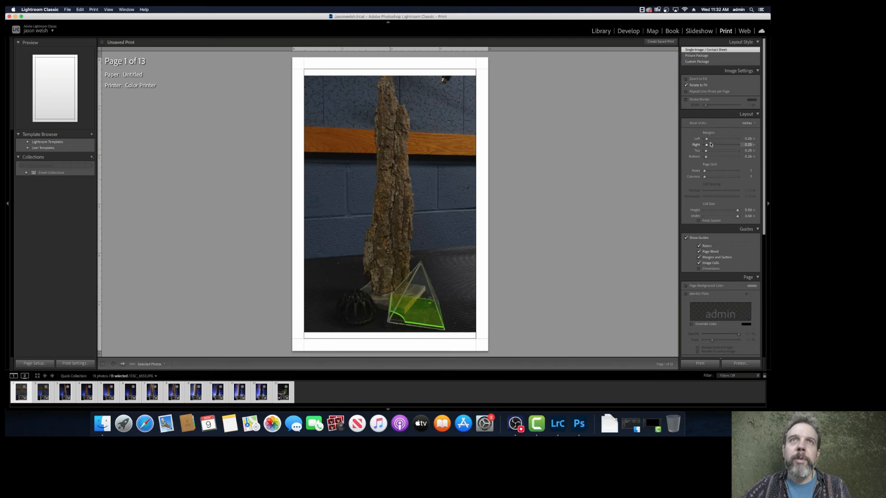
Set the margins to 0 and the cell height to 8.00 in, and hide the guides
left_click_drag(706, 141, 698, 158)
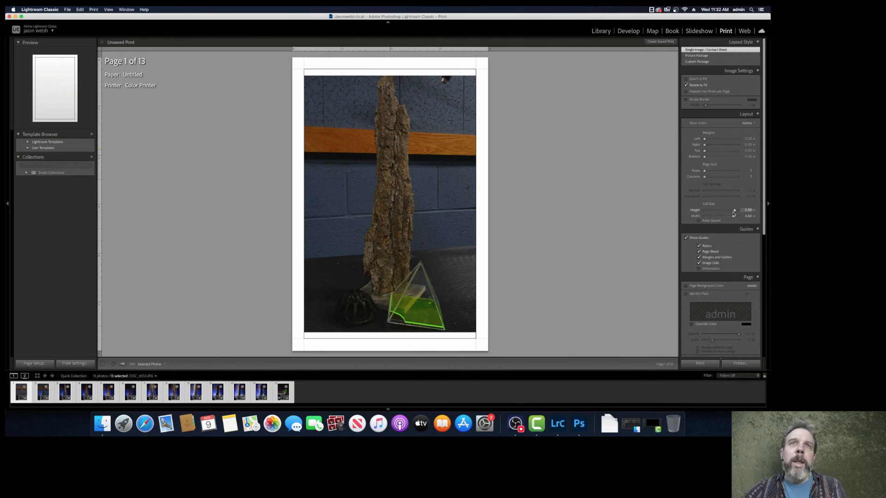
left_click_drag(734, 210, 741, 217)
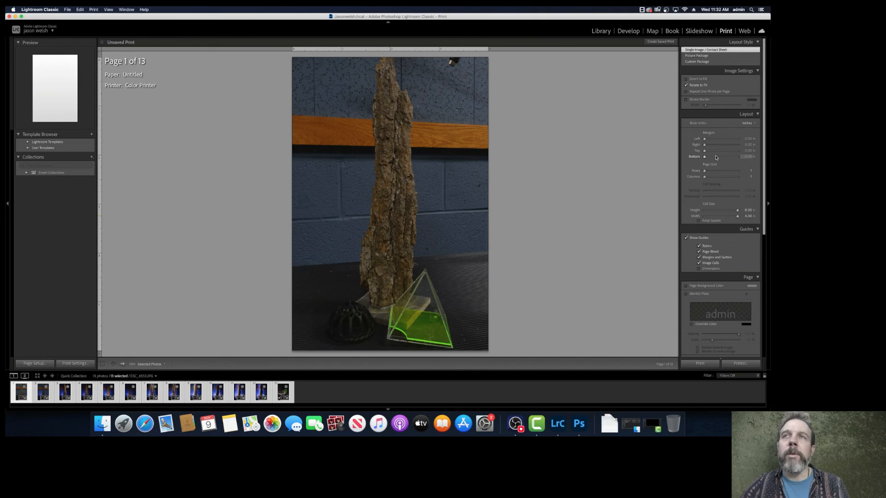
scroll(707, 183, "down", 1)
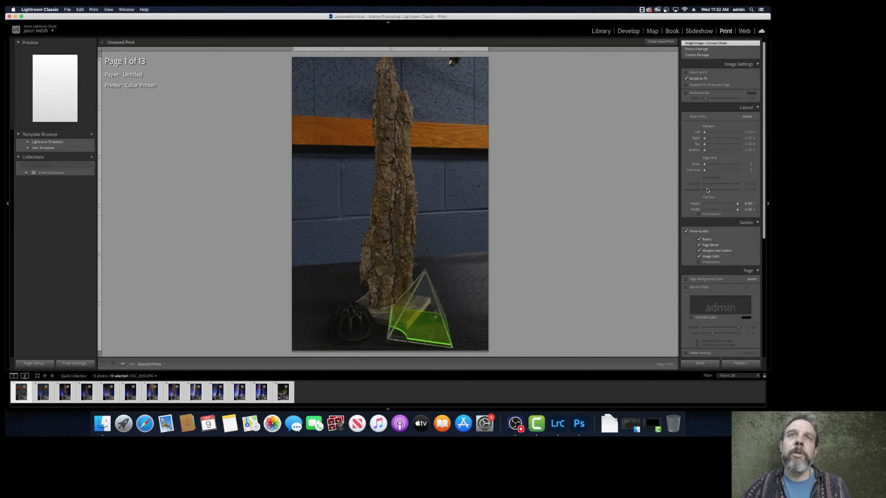
left_click(685, 232)
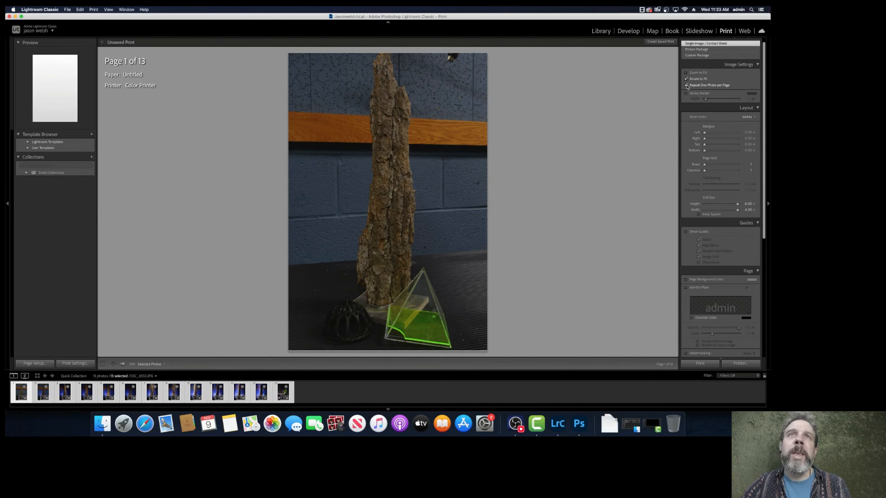
Page forward through the 13-page print preview, then back to page 6
left_click(123, 364)
left_click(123, 364)
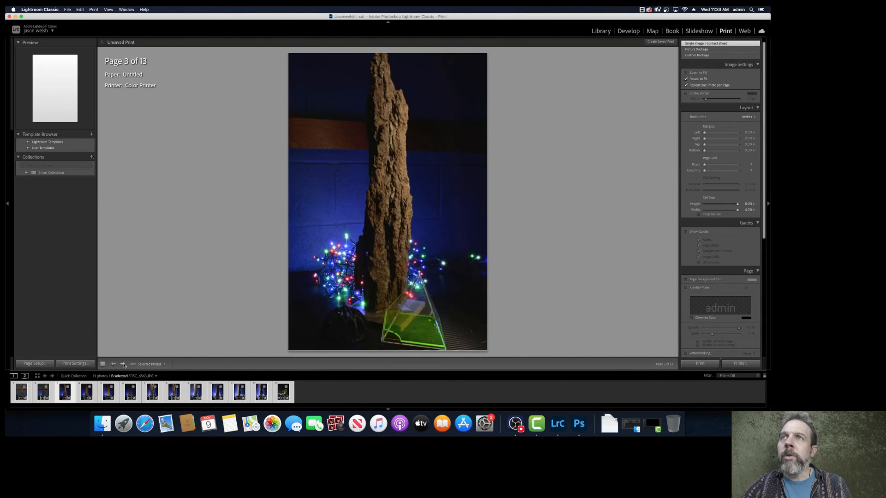
left_click(123, 364)
left_click(123, 364)
left_click(124, 364)
left_click(123, 364)
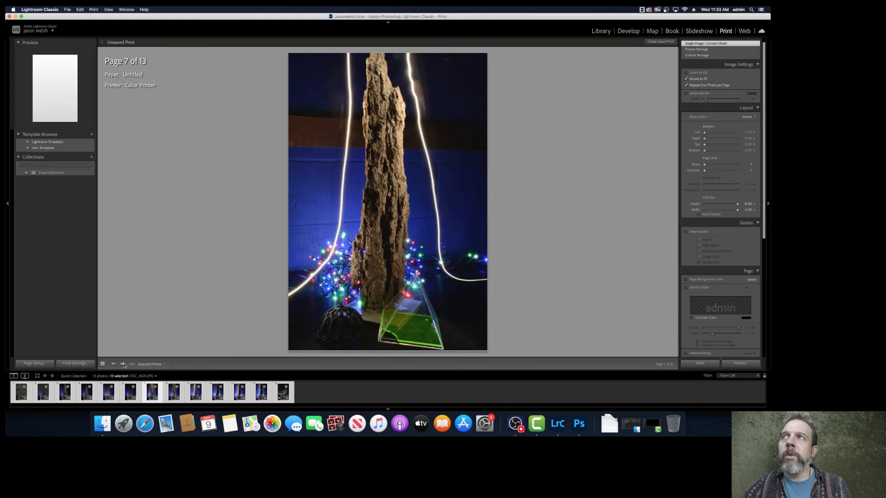
left_click(124, 364)
left_click(123, 364)
left_click(123, 364)
left_click(123, 364)
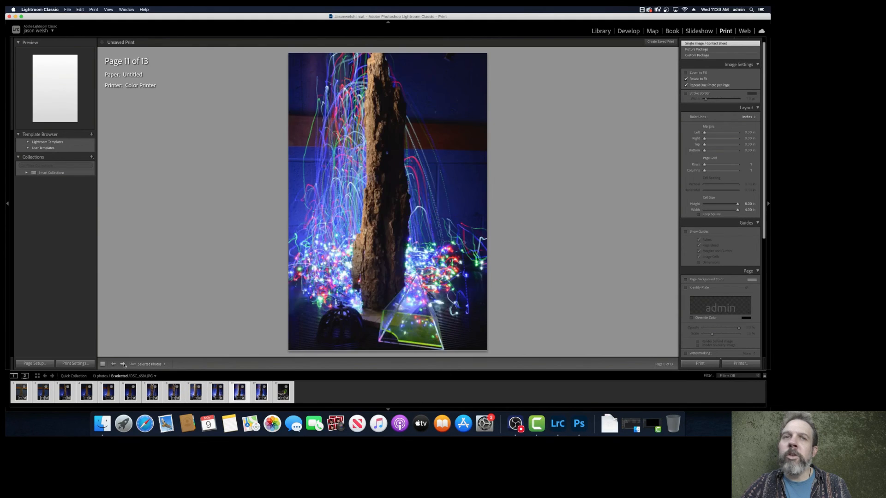
left_click(123, 364)
left_click(123, 364)
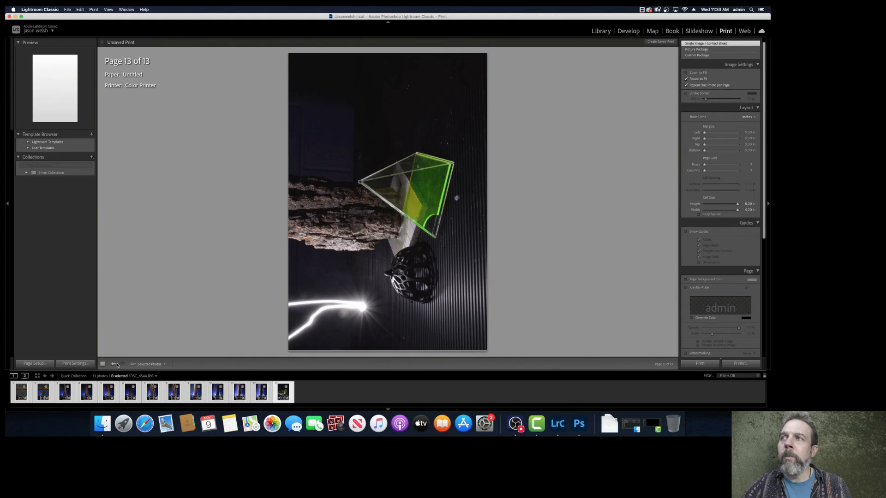
left_click(114, 364)
left_click(114, 364)
left_click(114, 364)
left_click(114, 364)
left_click(114, 364)
left_click(113, 364)
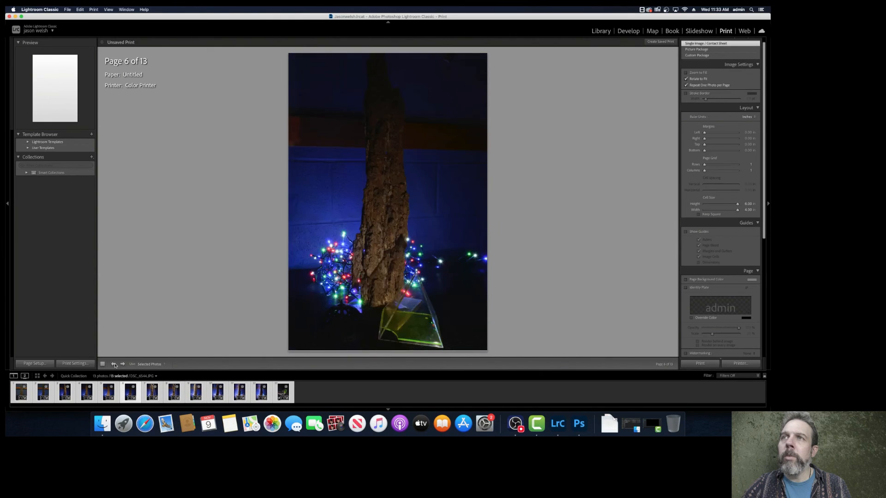
left_click(114, 364)
left_click(114, 364)
left_click(113, 364)
left_click(114, 364)
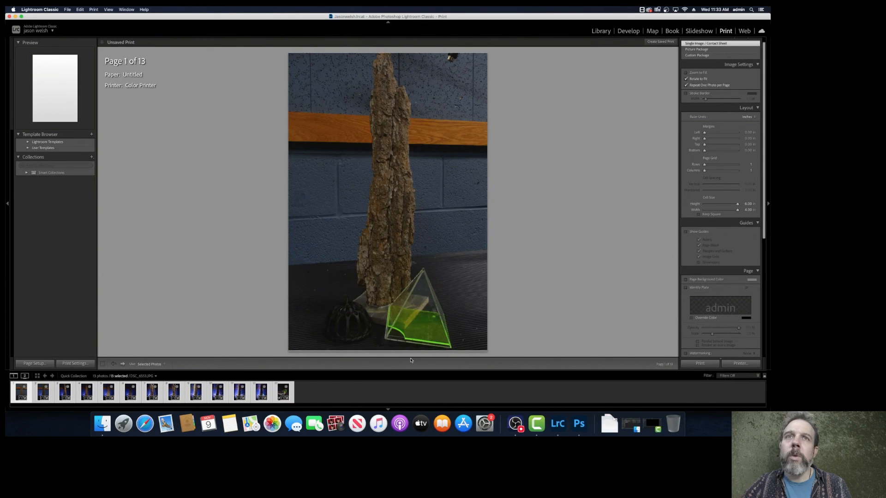
Turn on the identity plate at 27% opacity and open its text editor
scroll(695, 298, "down", 2)
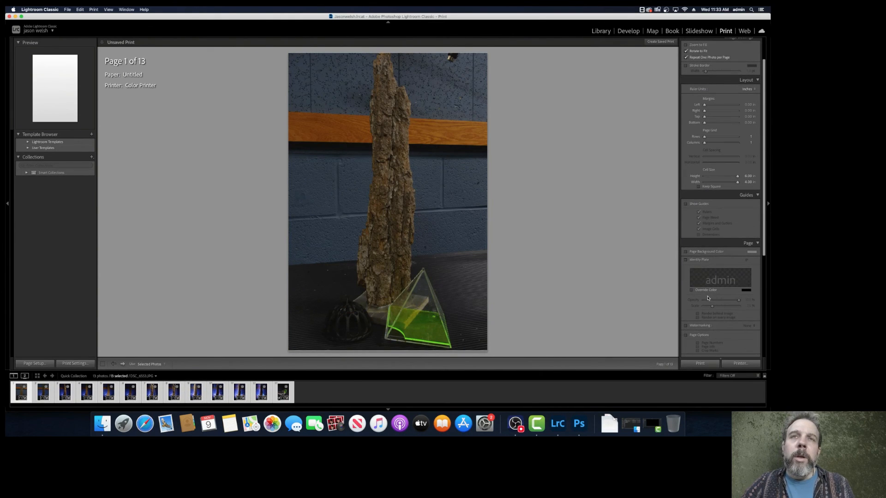
left_click(686, 260)
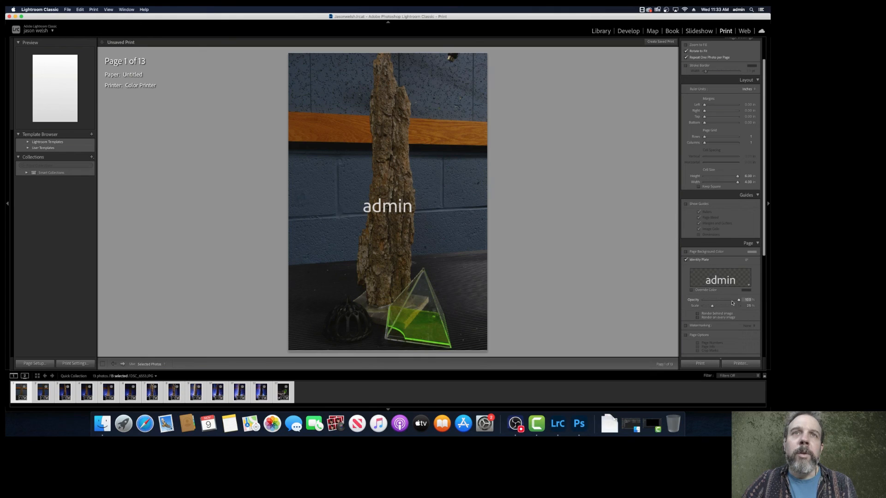
left_click_drag(738, 300, 712, 300)
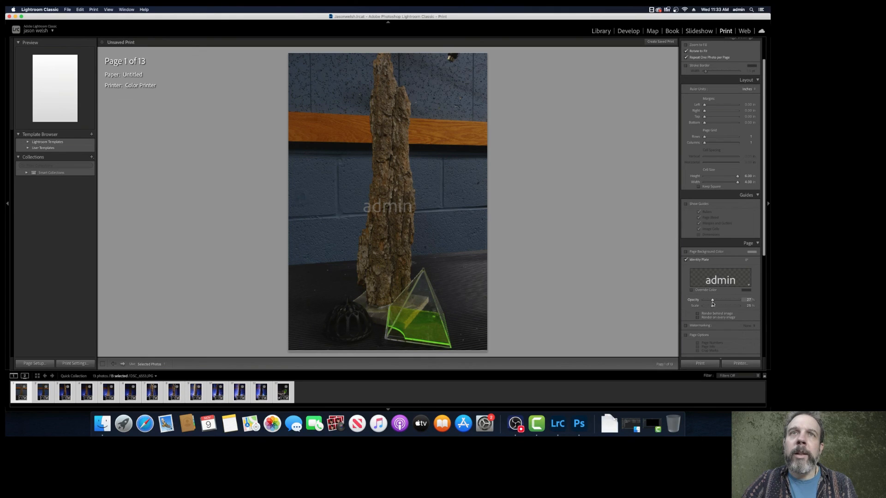
left_click(718, 282)
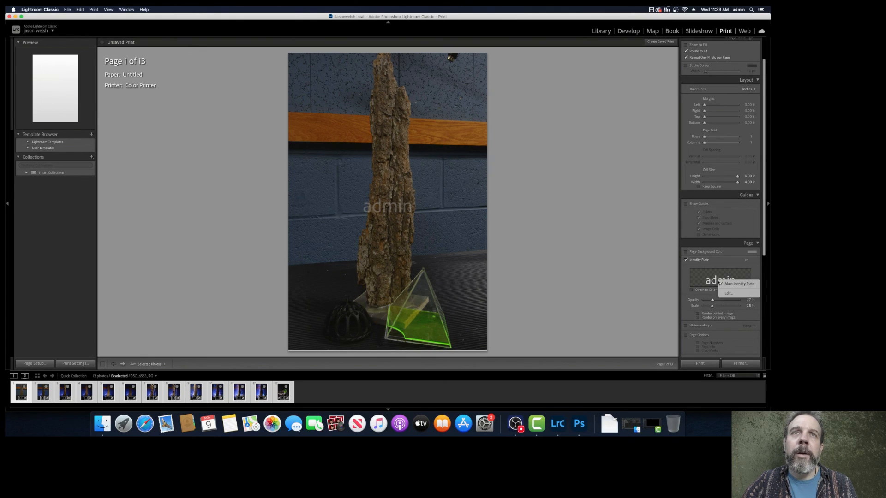
left_click(727, 294)
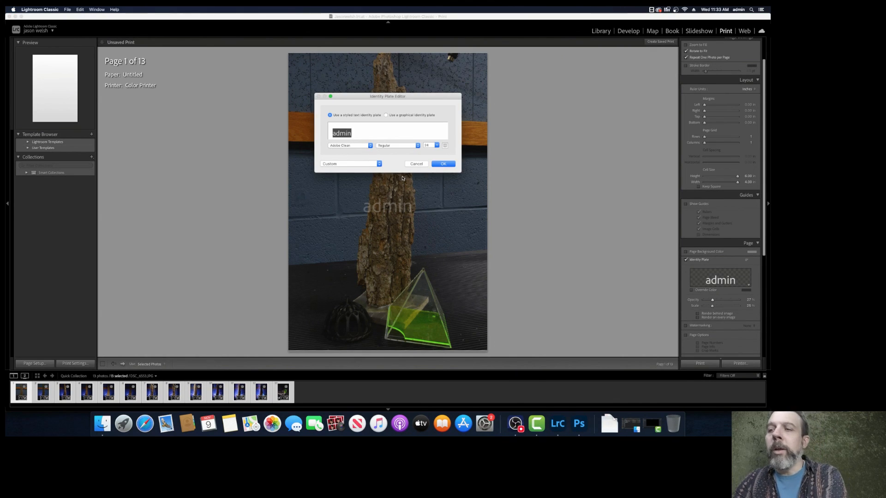
Enter the photographer's name as plate text, set it in Apple Chancery, and confirm
type("Jason Welsh")
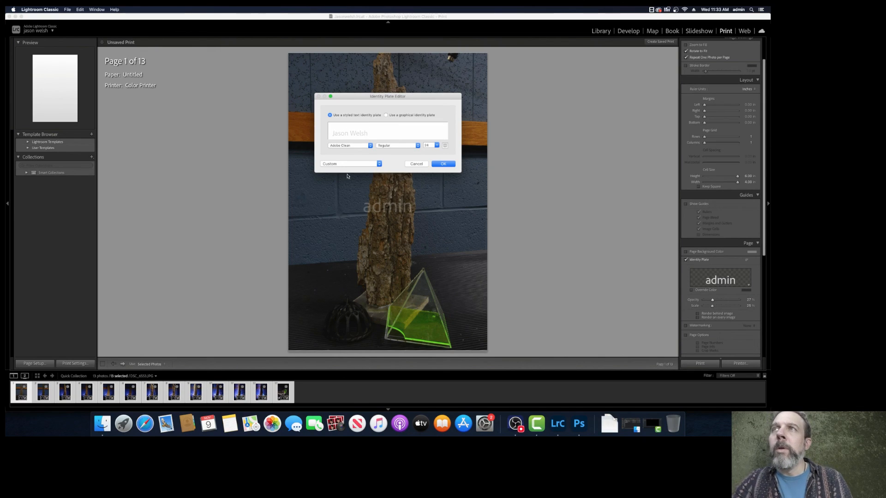
left_click(370, 145)
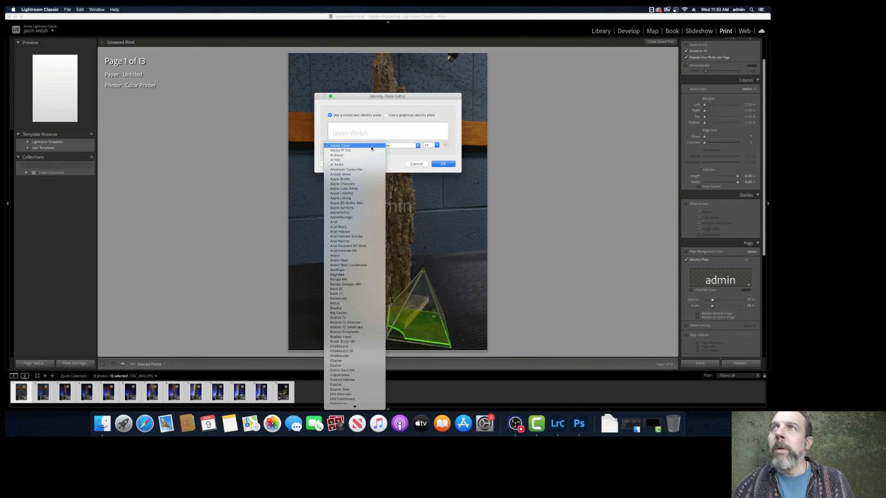
left_click(361, 342)
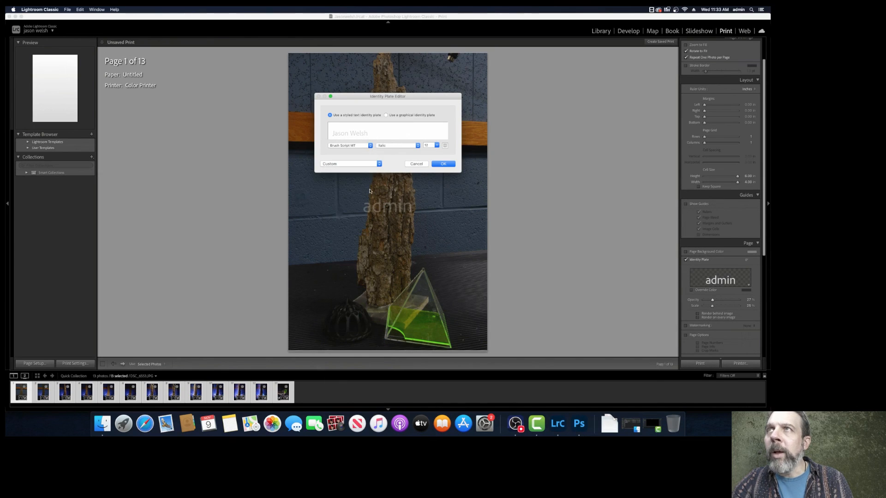
left_click(370, 146)
scroll(347, 222, "down", 5)
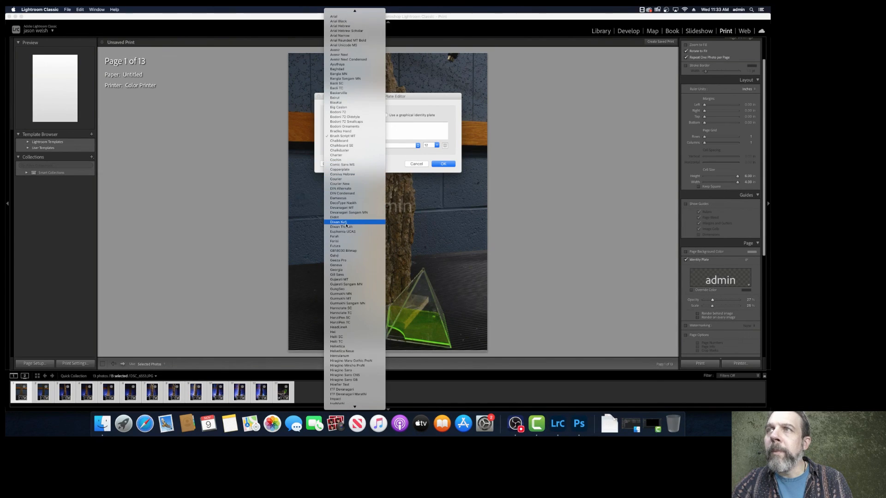
scroll(347, 225, "down", 2)
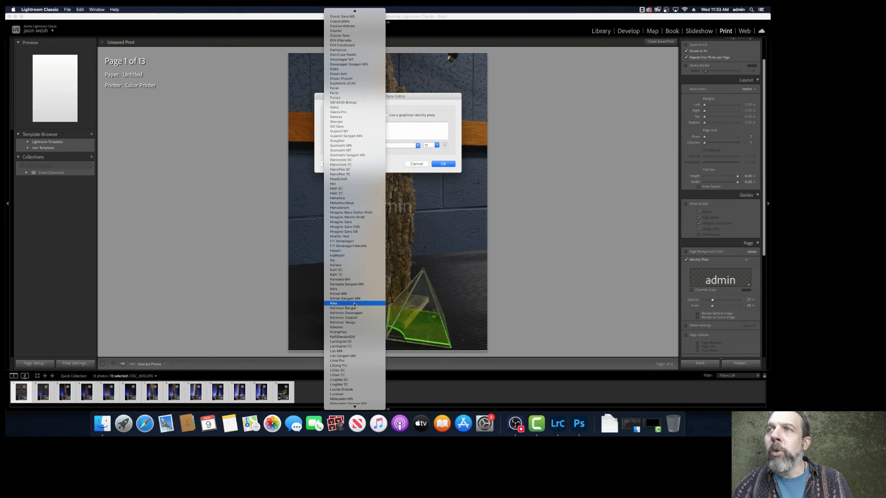
scroll(350, 310, "up", 10)
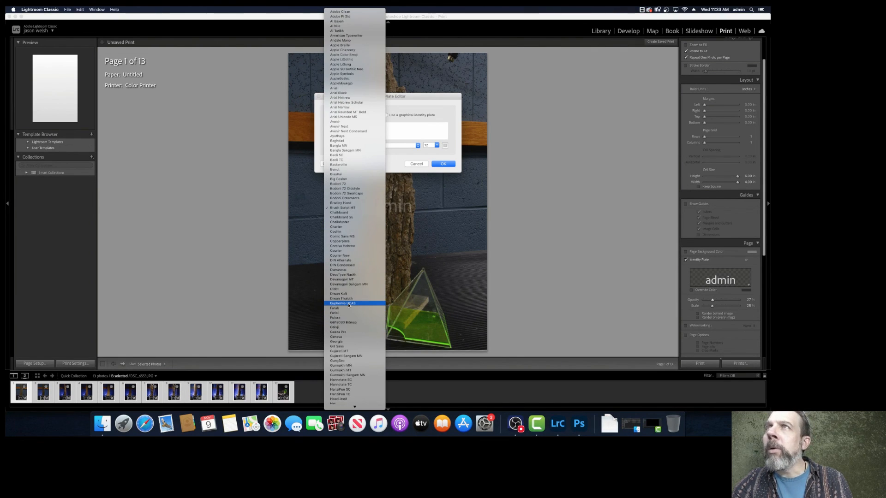
left_click(362, 50)
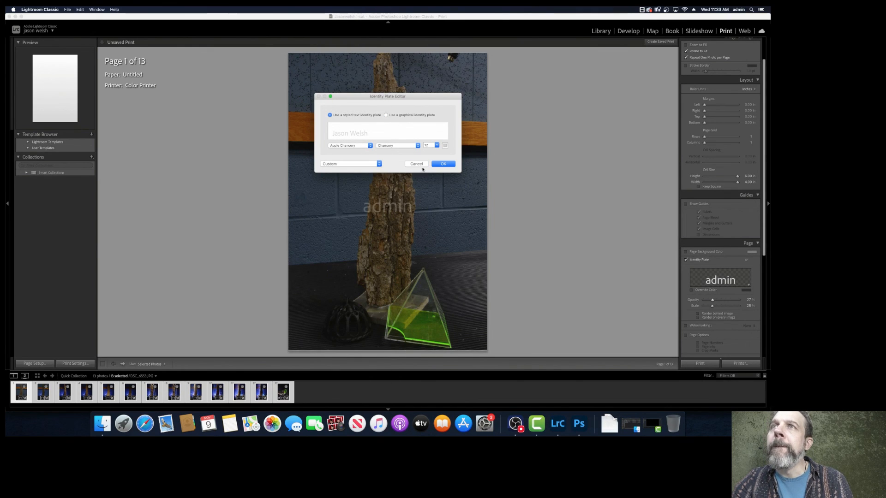
left_click(443, 164)
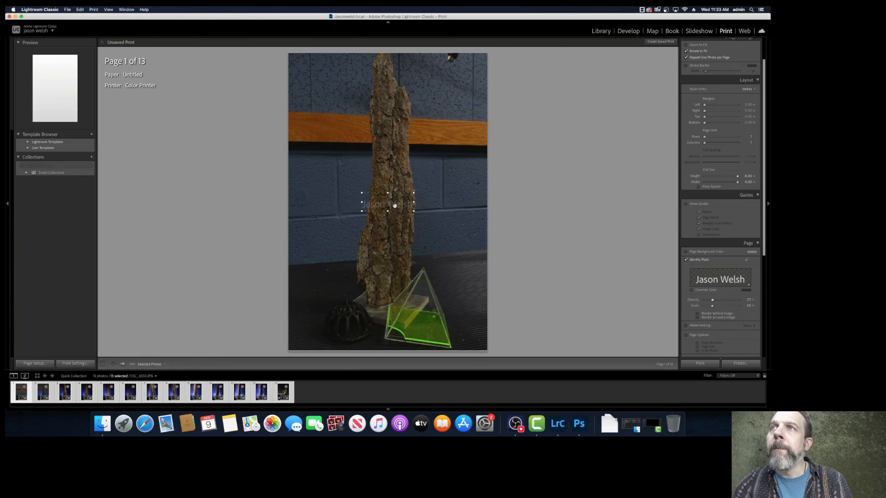
Place the name plate in the photo's lower-right corner at about 22% opacity
left_click_drag(394, 205, 456, 333)
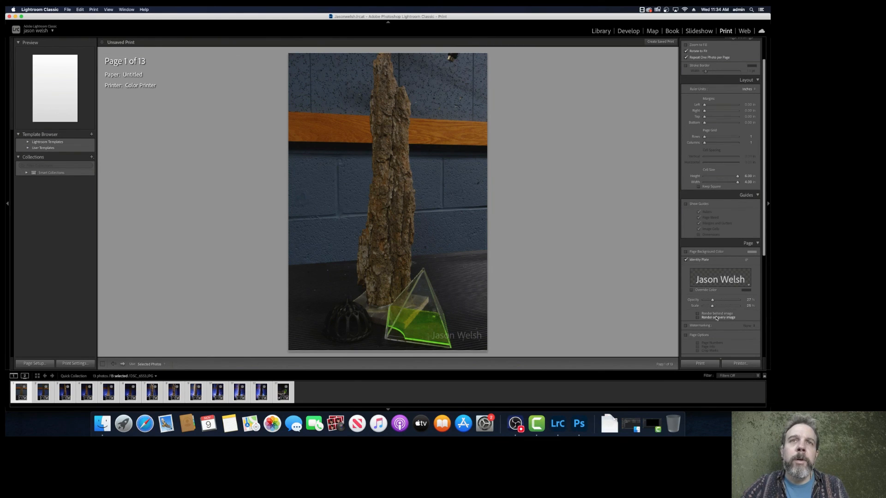
left_click_drag(714, 302, 711, 301)
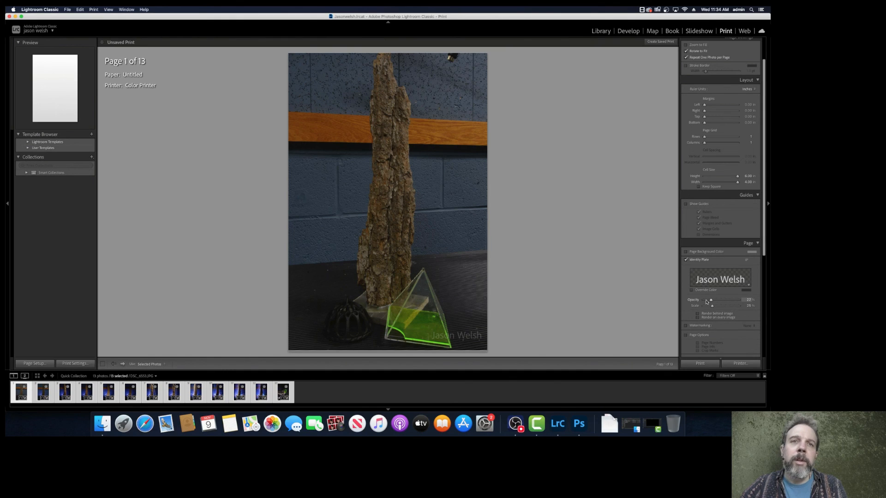
scroll(708, 309, "down", 2)
scroll(706, 314, "down", 2)
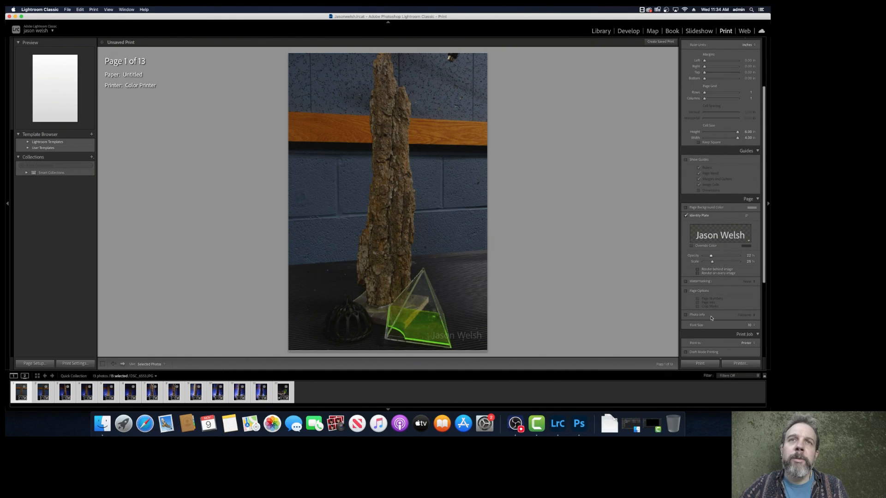
Set print sharpening to Standard and the print resolution to 240 ppi
scroll(698, 322, "down", 1)
scroll(698, 322, "down", 6)
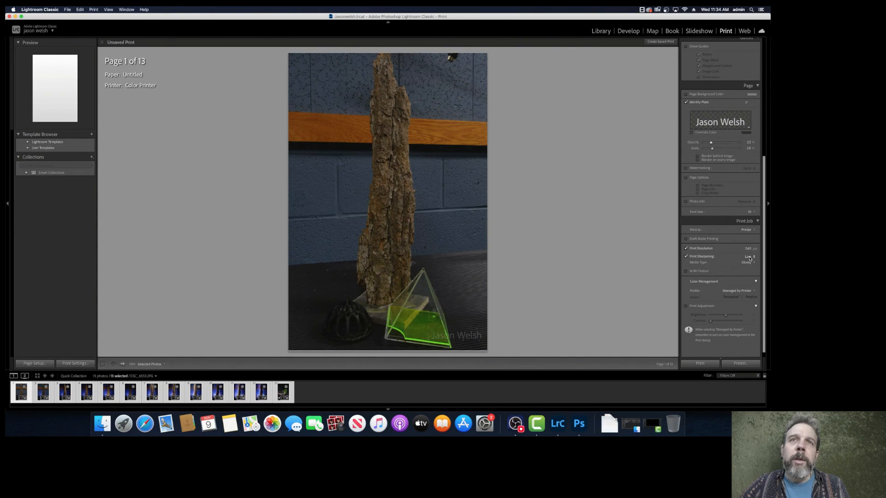
left_click(752, 257)
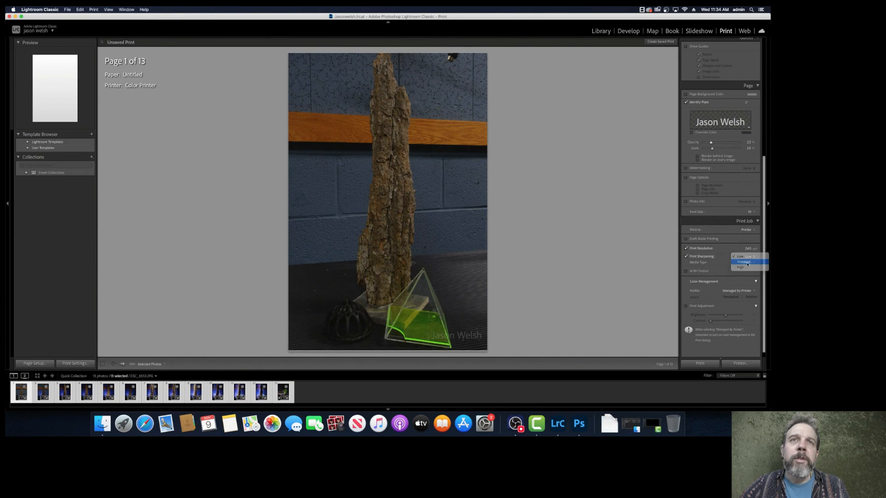
left_click(750, 263)
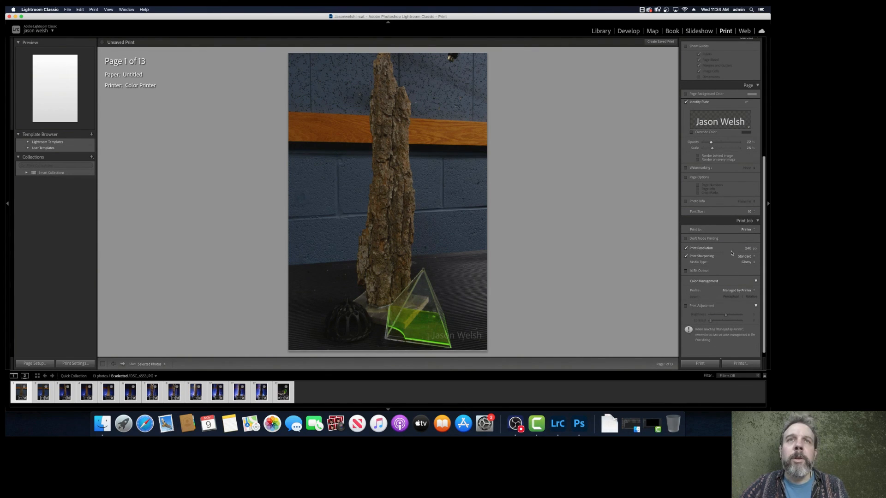
left_click(749, 249)
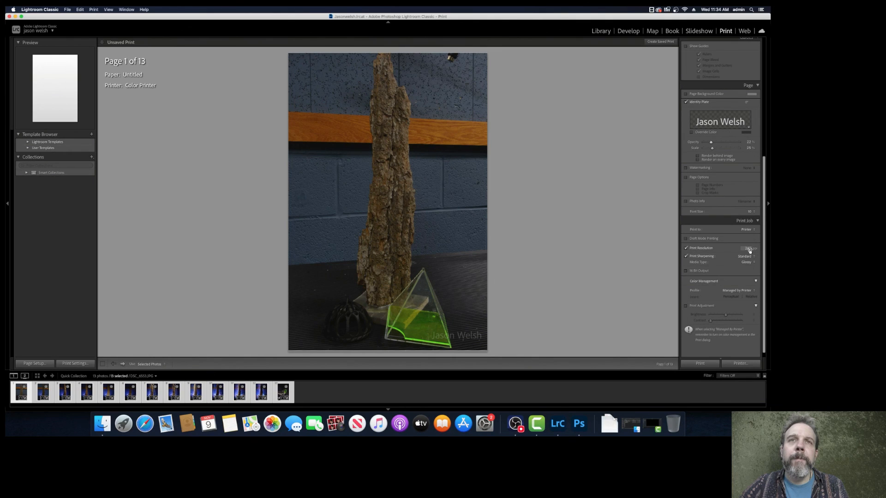
Send the laid-out pages to print
scroll(743, 262, "down", 1)
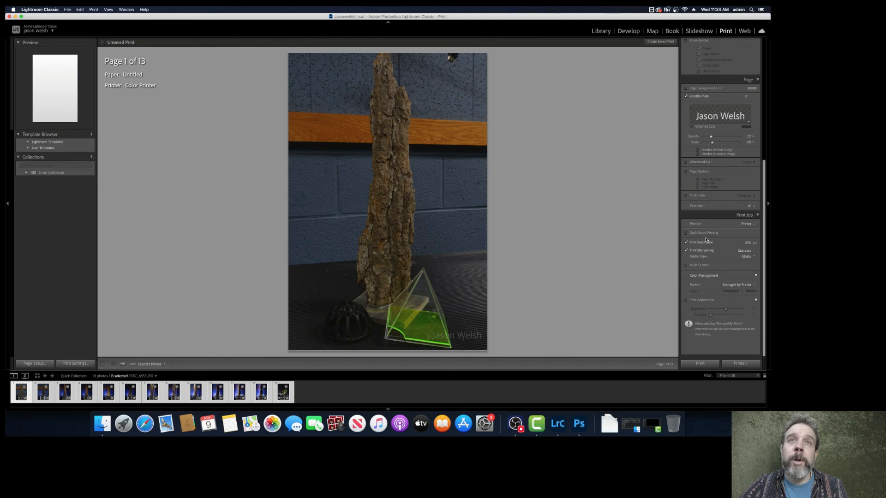
scroll(703, 247, "up", 5)
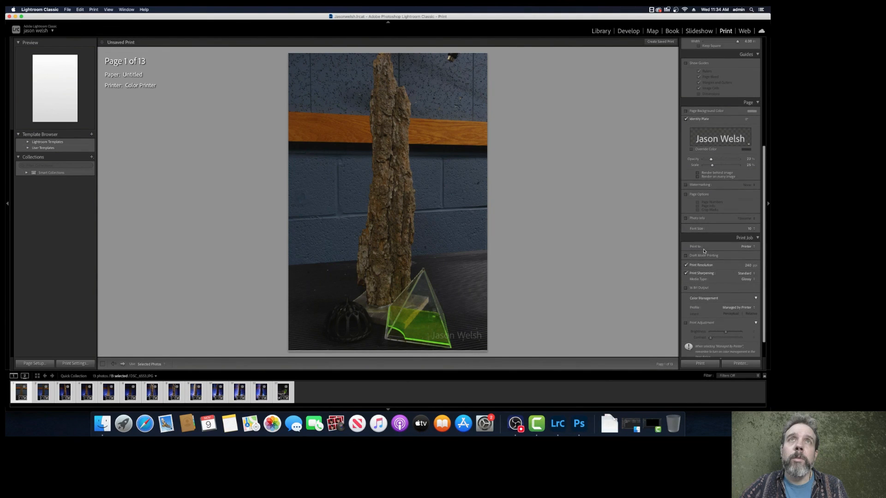
scroll(703, 251, "up", 6)
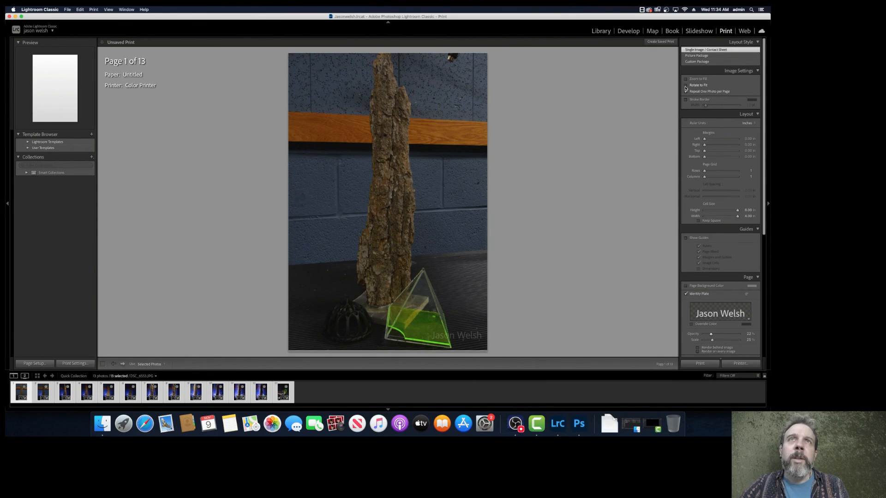
scroll(704, 194, "down", 5)
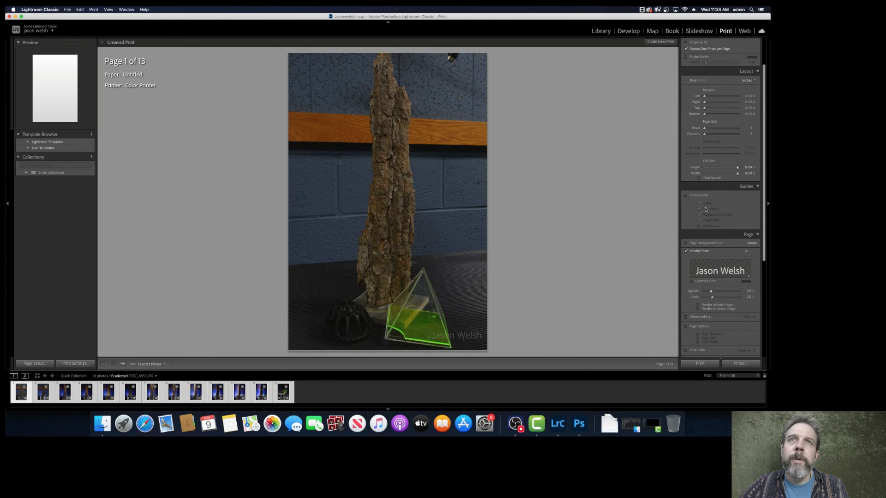
scroll(705, 209, "down", 6)
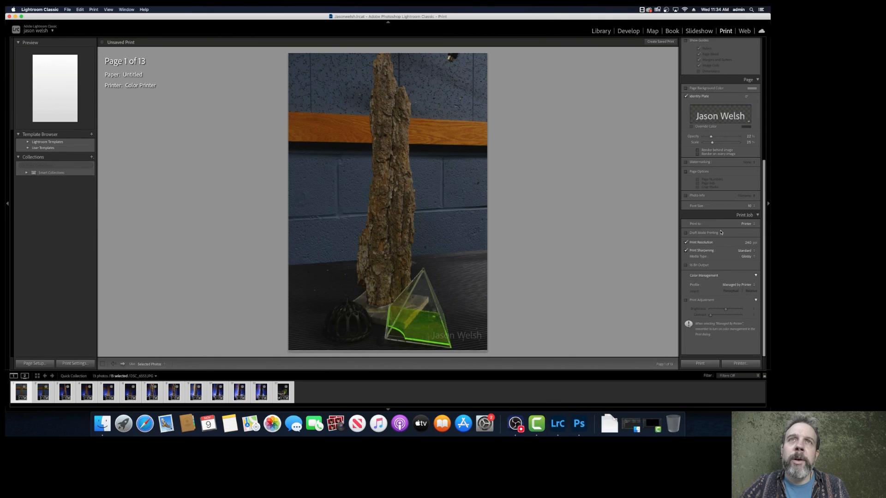
left_click(713, 367)
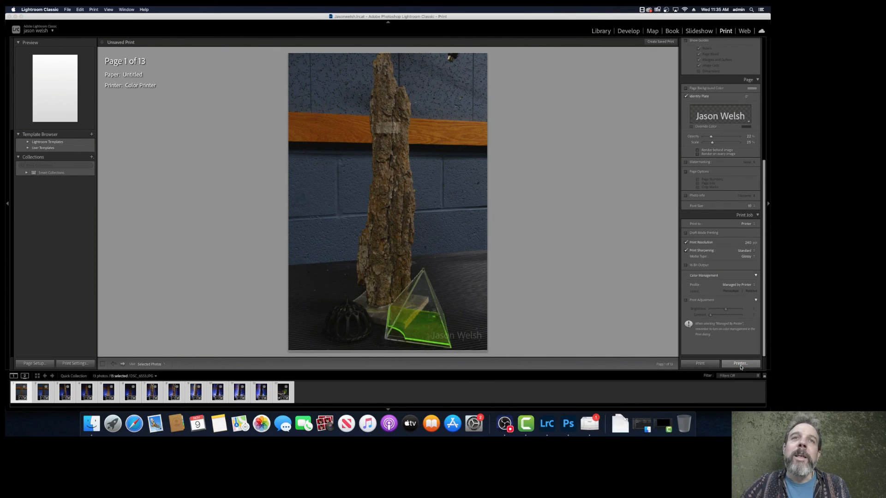
Save the 13 print pages as a PDF named '4x6 photos' on the Desktop
left_click(352, 148)
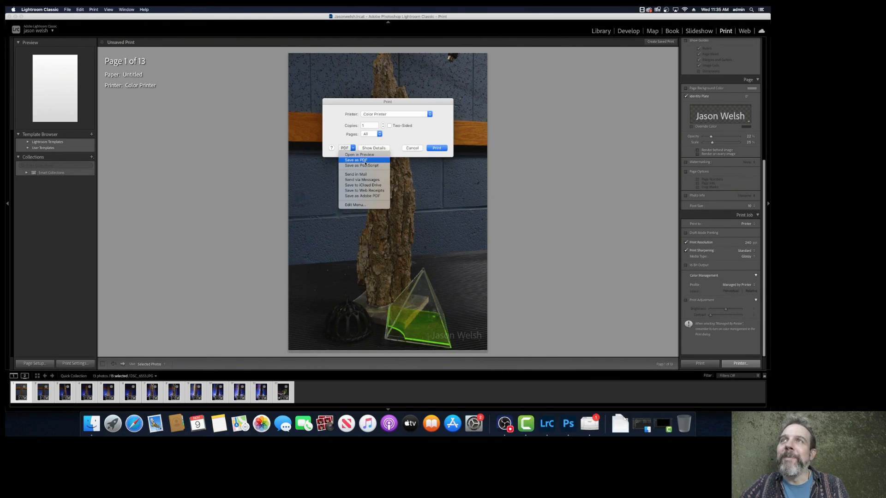
left_click(365, 160)
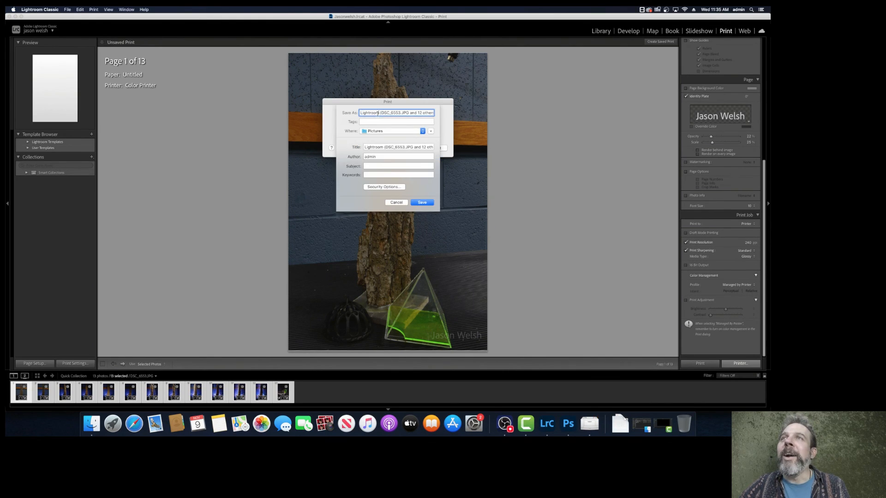
left_click(429, 131)
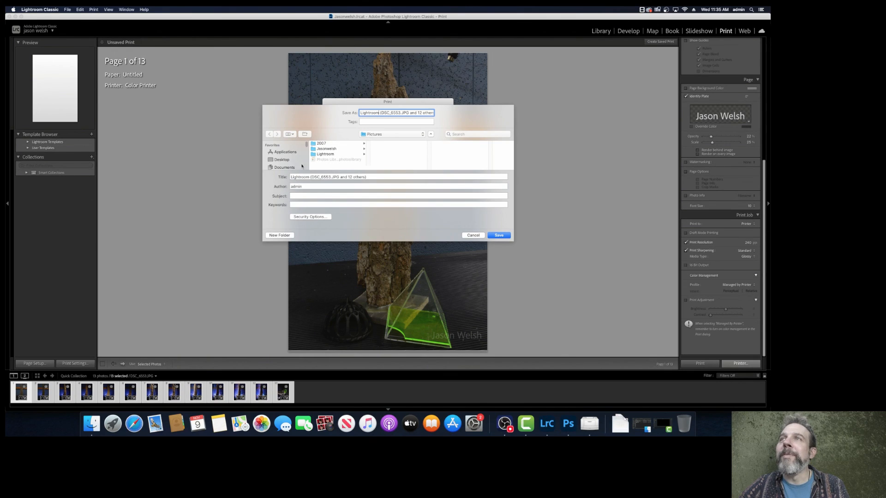
left_click(280, 160)
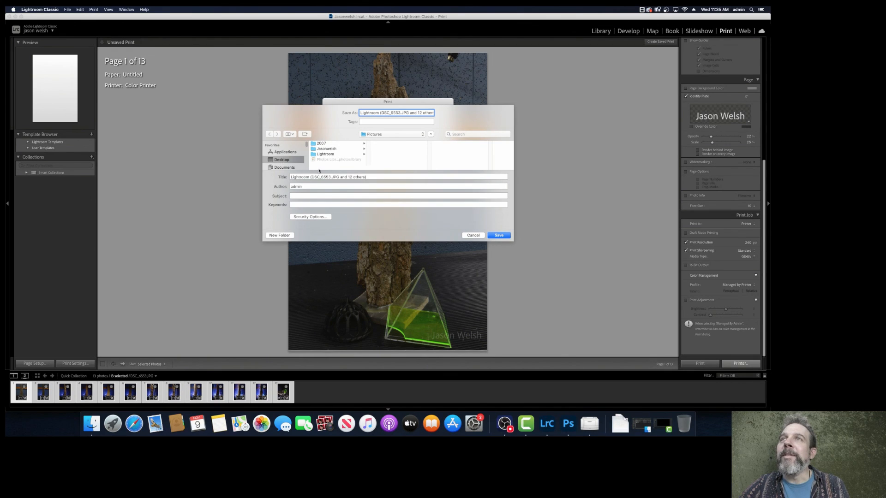
triple_click(387, 112)
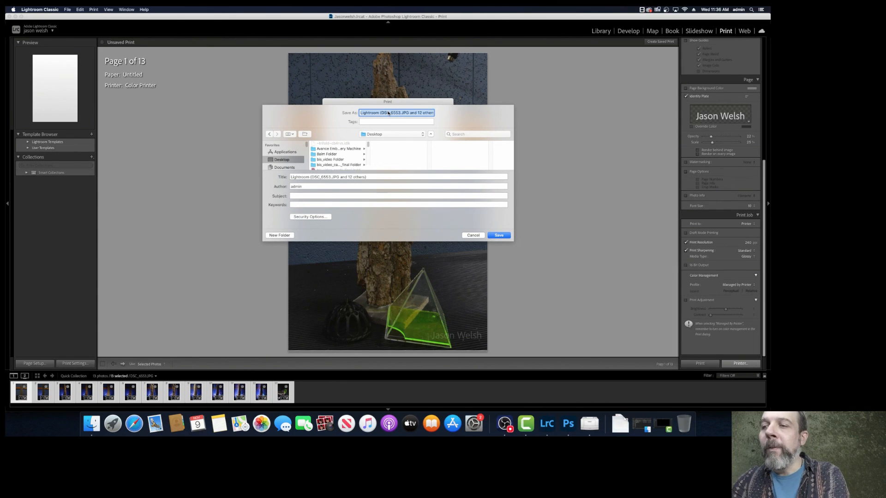
type("4x6 photos")
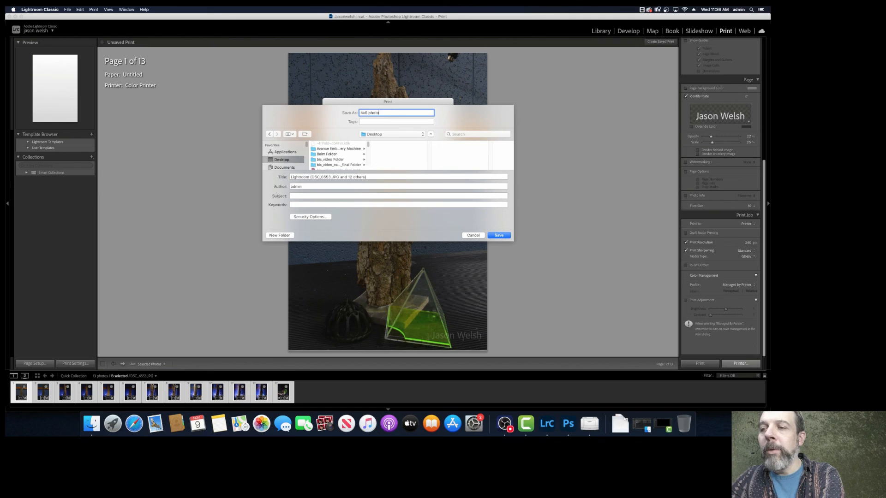
left_click(502, 235)
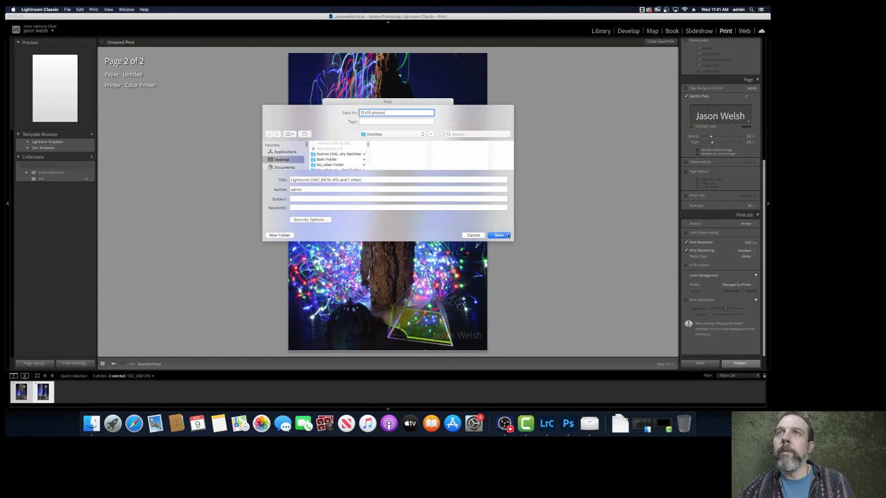
Save the two-page layout as the '12x18 photos' PDF on the Desktop
left_click(500, 235)
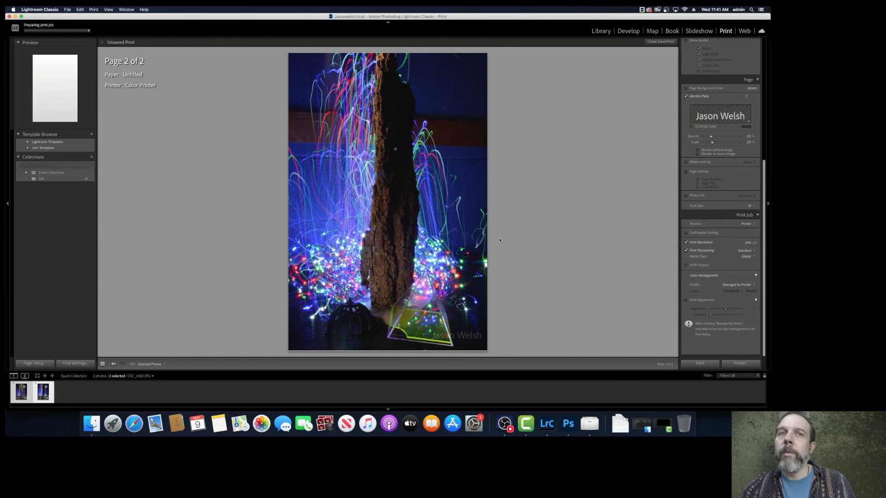